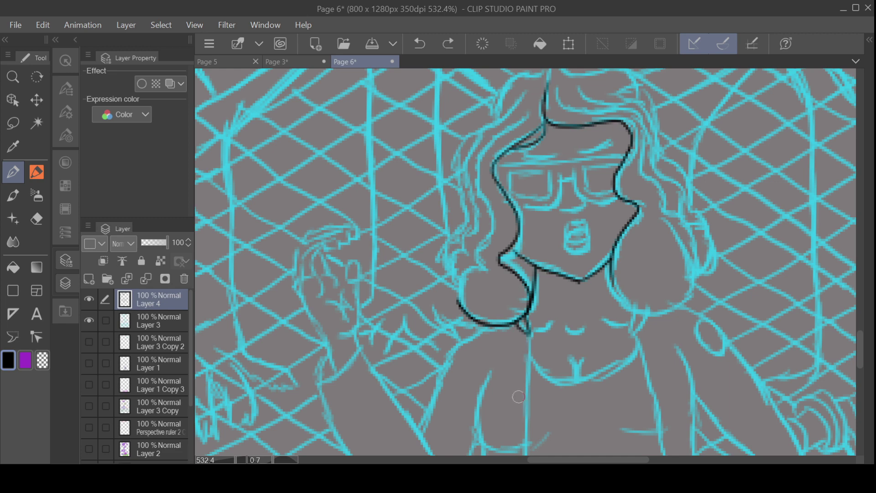
Step: Ink the wavy hair strands and the top of the round curl beside the left of the face
scroll(543, 347, up, 2)
mouse_move(470, 232)
mouse_down()
mouse_move(409, 270)
mouse_move(446, 196)
mouse_move(462, 121)
mouse_move(442, 78)
mouse_up()
mouse_move(431, 109)
mouse_down()
mouse_move(428, 210)
mouse_move(403, 253)
mouse_up()
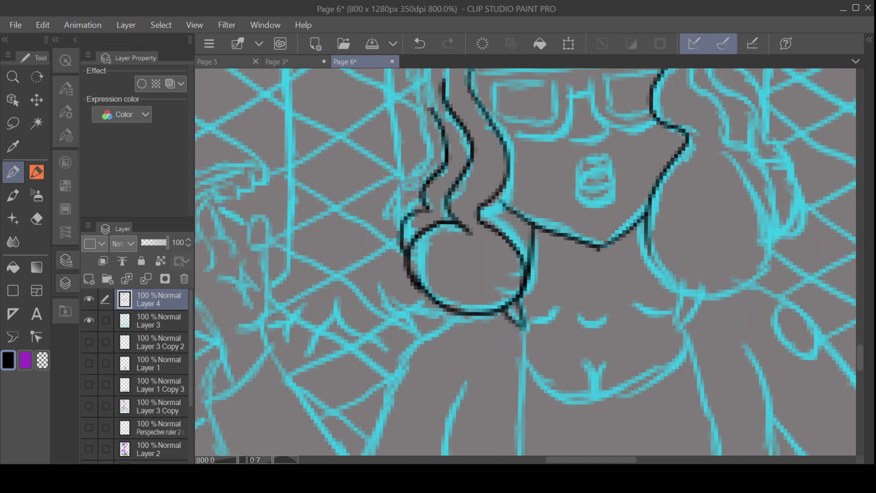
mouse_move(429, 175)
mouse_down()
mouse_move(396, 197)
mouse_move(402, 221)
mouse_up()
drag(430, 174, 406, 83)
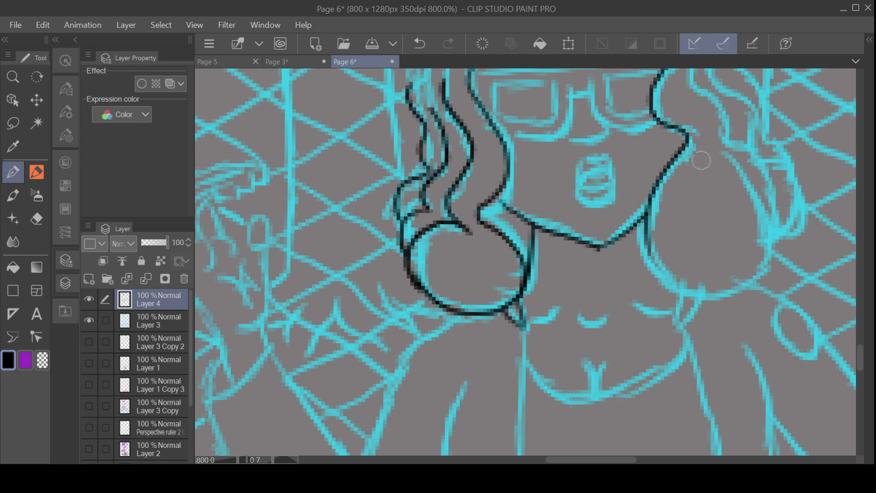
Step: Ink the large round curl on the right of the face and the wavy strands running into it
mouse_move(701, 158)
mouse_down()
mouse_move(760, 285)
mouse_move(641, 230)
mouse_up()
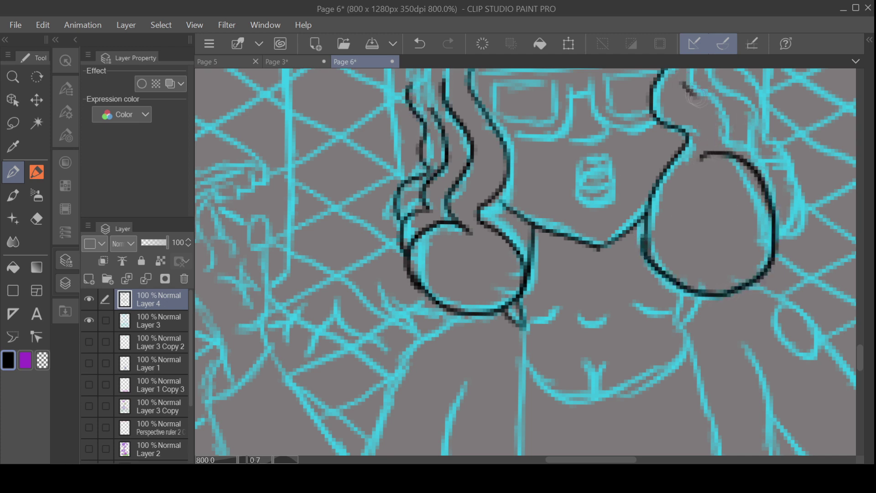
drag(696, 97, 725, 153)
mouse_move(716, 80)
mouse_down()
mouse_move(755, 129)
mouse_move(746, 147)
mouse_move(801, 203)
mouse_move(774, 251)
mouse_up()
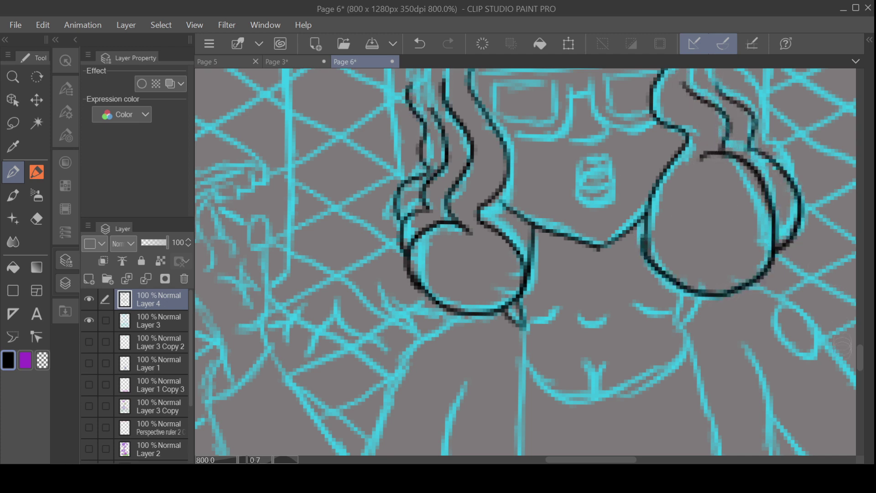
Step: Ink the hair on the right of the parting, from the crown down the wavy outer contour
scroll(843, 347, up, 5)
mouse_move(565, 143)
mouse_down()
mouse_move(592, 189)
mouse_move(695, 241)
mouse_move(687, 283)
mouse_up()
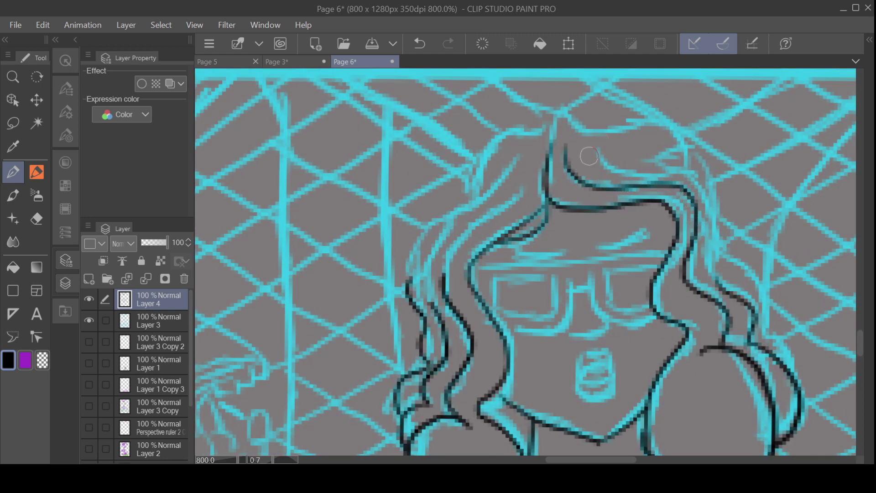
mouse_move(589, 157)
mouse_down()
mouse_move(645, 168)
mouse_move(715, 217)
mouse_move(719, 283)
mouse_up()
mouse_move(568, 115)
mouse_down()
mouse_move(682, 137)
mouse_move(713, 242)
mouse_move(780, 370)
mouse_up()
Step: Ink the crown and flowing strands on the left of the parting, joining the waves below
mouse_move(551, 144)
mouse_down()
mouse_move(554, 124)
mouse_move(511, 138)
mouse_move(478, 193)
mouse_up()
mouse_move(521, 153)
mouse_down()
mouse_move(462, 203)
mouse_move(412, 300)
mouse_up()
mouse_move(434, 315)
mouse_down()
mouse_move(423, 265)
mouse_move(512, 188)
mouse_up()
drag(443, 288, 519, 205)
Step: Ink the glasses with their top bar, bridge and both lenses, plus the nose line beneath the bridge
drag(475, 272, 660, 257)
drag(596, 313, 566, 337)
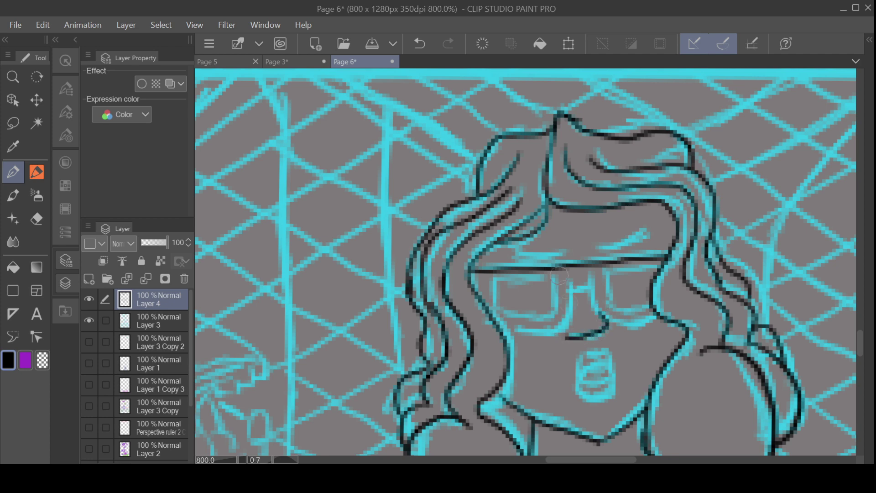
scroll(561, 273, up, 5)
mouse_move(555, 257)
mouse_down()
mouse_move(594, 257)
mouse_move(495, 367)
mouse_move(397, 361)
mouse_up()
mouse_move(357, 244)
mouse_down()
mouse_move(360, 290)
mouse_move(500, 242)
mouse_move(507, 315)
mouse_move(399, 343)
mouse_up()
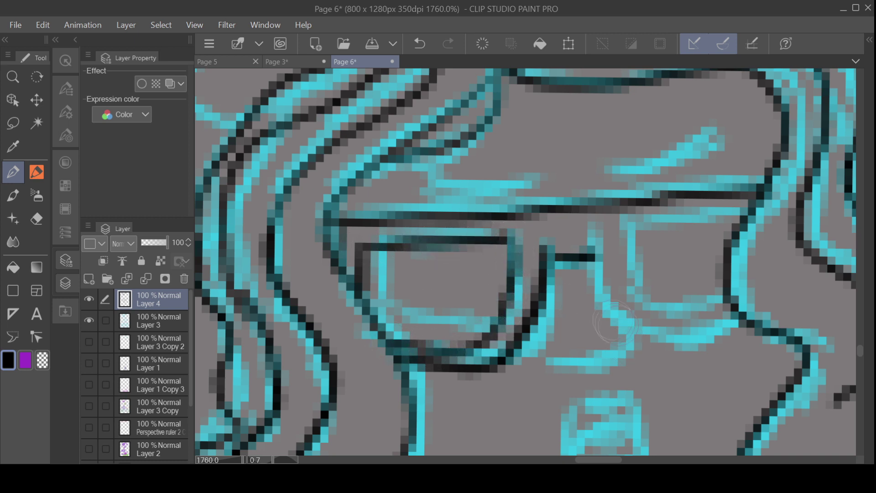
mouse_move(614, 322)
mouse_down()
mouse_move(624, 338)
mouse_move(547, 364)
mouse_up()
mouse_move(594, 256)
mouse_down()
mouse_move(602, 297)
mouse_move(645, 346)
mouse_move(713, 350)
mouse_move(760, 333)
mouse_up()
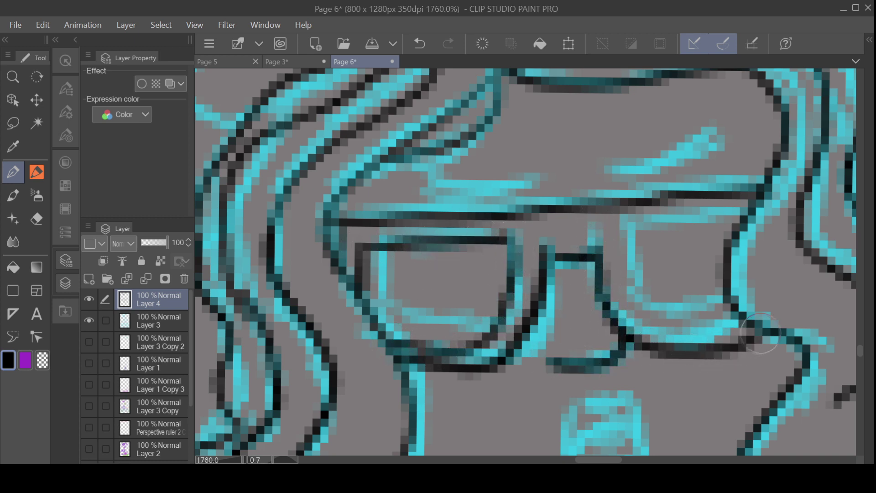
mouse_move(629, 223)
mouse_down()
mouse_move(633, 297)
mouse_move(683, 328)
mouse_move(743, 322)
mouse_up()
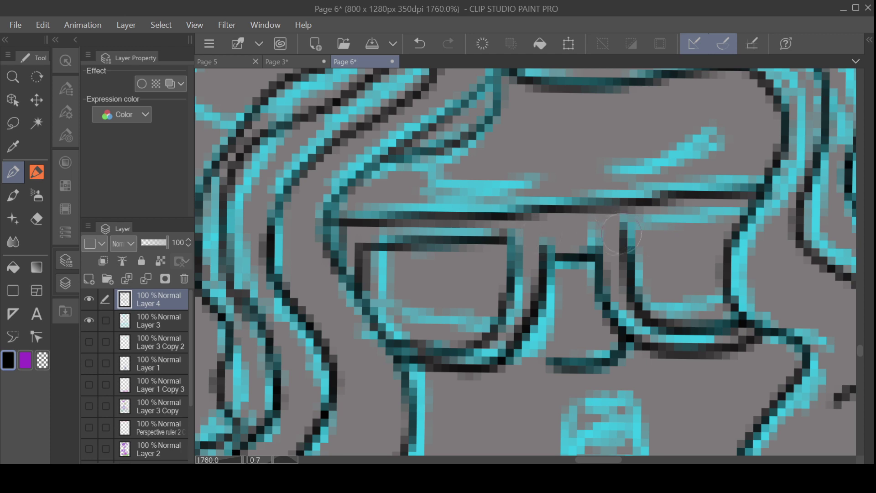
drag(622, 234, 736, 220)
Step: Ink both eyebrows above the glasses and the open mouth with its upper and lower lips
mouse_move(608, 163)
mouse_down()
mouse_move(721, 127)
mouse_move(645, 176)
mouse_move(609, 168)
mouse_up()
drag(528, 184, 382, 189)
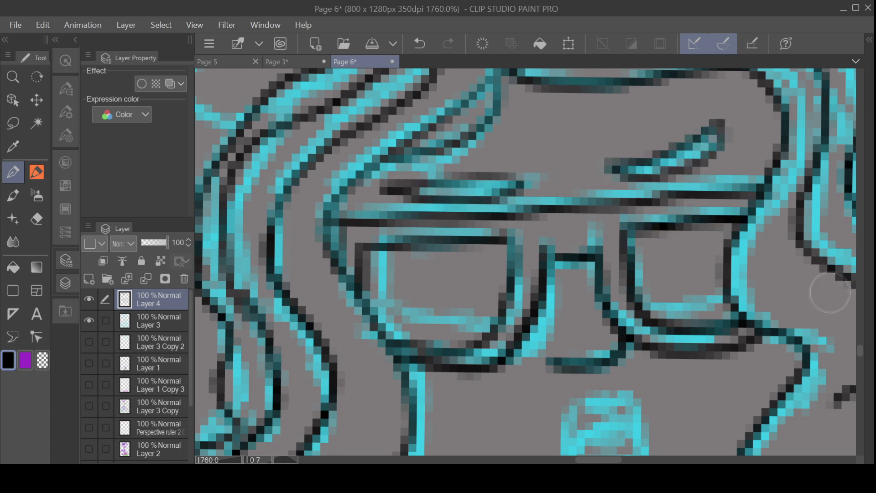
drag(861, 355, 861, 362)
mouse_move(626, 194)
mouse_down()
mouse_move(563, 219)
mouse_move(636, 256)
mouse_up()
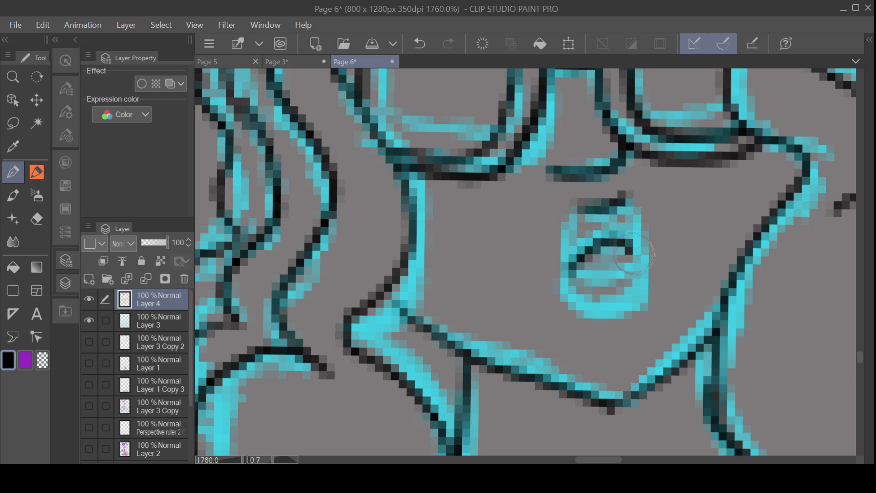
drag(570, 274, 638, 272)
drag(569, 207, 564, 265)
drag(579, 260, 623, 249)
drag(628, 197, 641, 249)
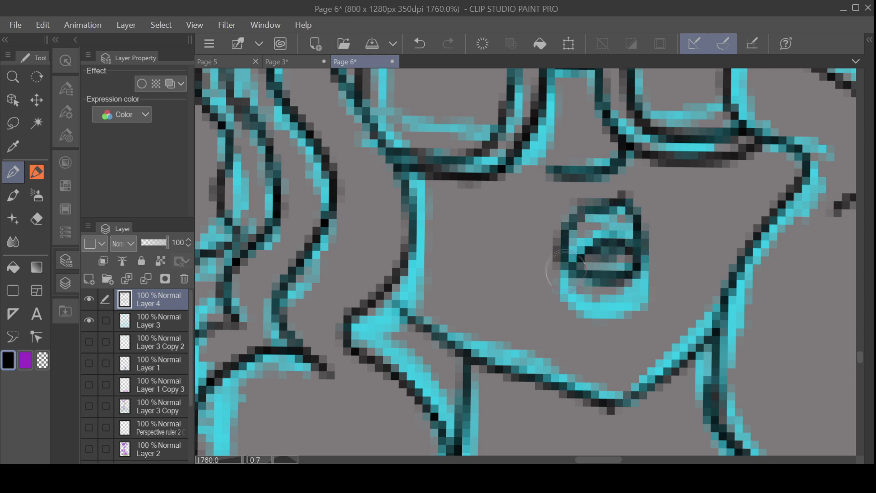
mouse_move(566, 266)
mouse_down()
mouse_move(574, 315)
mouse_move(641, 266)
mouse_up()
Step: Ink a short vertical line beside the right cheek and the collarbone marks below the neck
scroll(639, 222, down, 3)
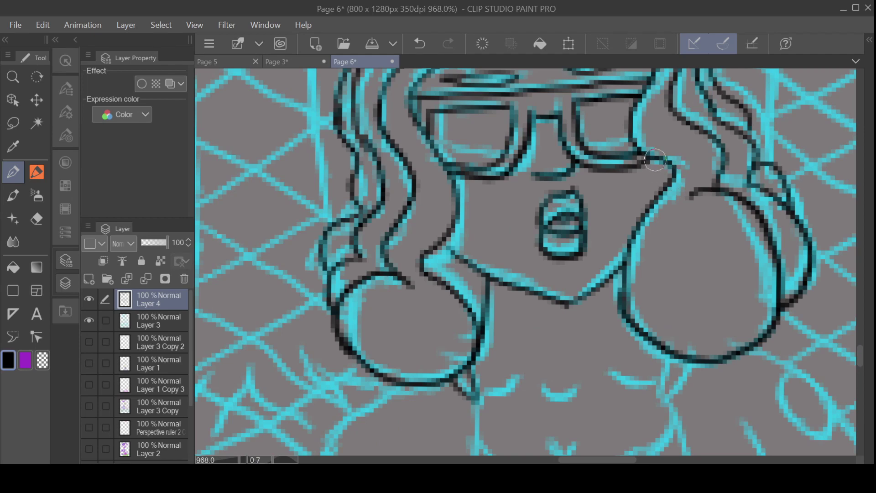
drag(656, 160, 656, 194)
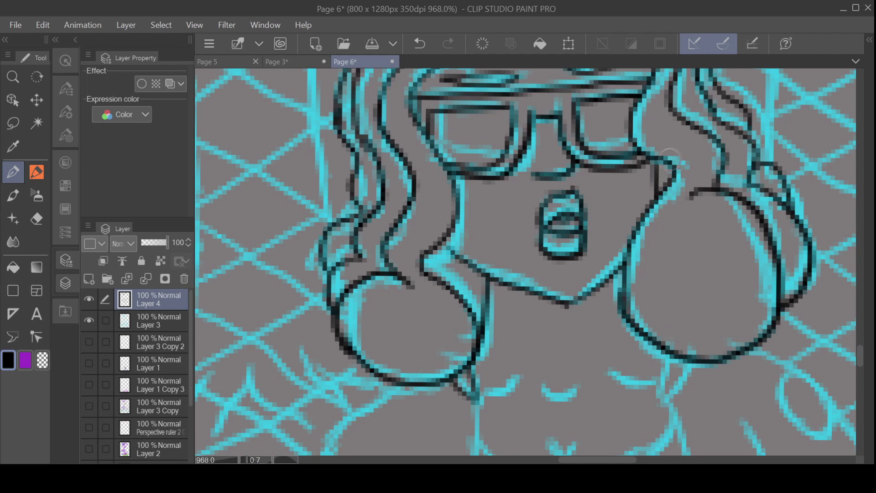
drag(861, 353, 861, 362)
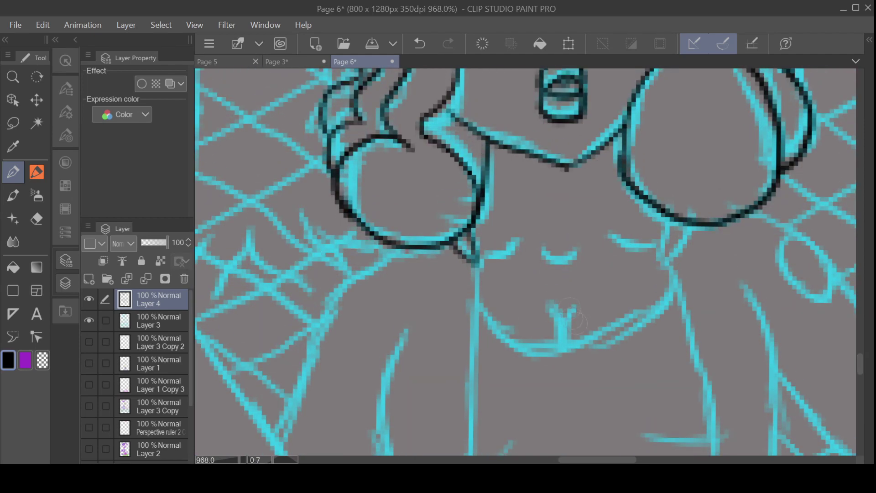
mouse_move(544, 248)
mouse_down()
mouse_move(597, 235)
mouse_move(657, 250)
mouse_up()
drag(520, 235, 498, 250)
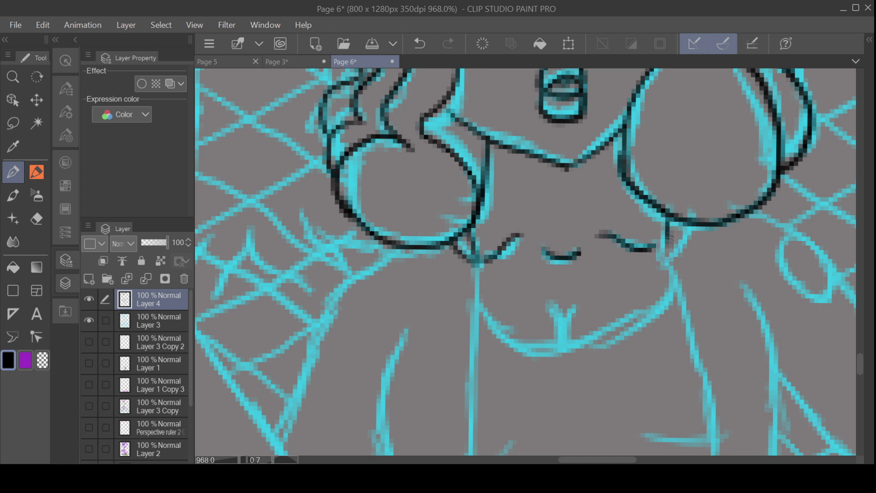
Step: Ink the upper front edges of the open jacket and the inner arm line on each side
mouse_move(701, 223)
mouse_down()
mouse_move(667, 264)
mouse_move(720, 419)
mouse_up()
mouse_move(742, 280)
mouse_down()
mouse_move(771, 335)
mouse_move(775, 431)
mouse_up()
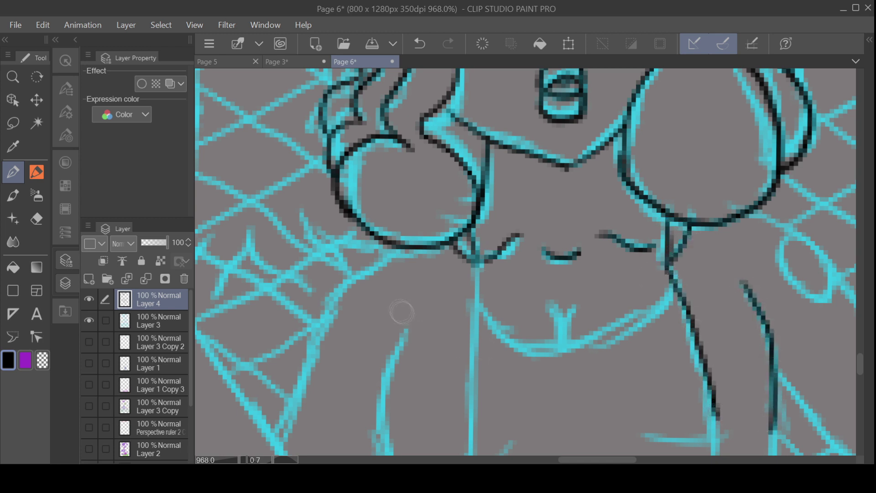
drag(406, 321, 377, 425)
drag(477, 267, 466, 445)
Step: Ink the curved neckline of the top with its cleavage mark, and the left shoulder contour
mouse_move(479, 304)
mouse_down()
mouse_move(493, 341)
mouse_move(584, 358)
mouse_move(659, 318)
mouse_move(676, 280)
mouse_up()
mouse_move(555, 310)
mouse_down()
mouse_move(560, 360)
mouse_move(562, 322)
mouse_up()
mouse_move(422, 249)
mouse_down()
mouse_move(346, 295)
mouse_move(292, 420)
mouse_up()
Step: Ink the left side of the jacket and the raised arm's sleeve around the elbow up to its cuff
scroll(289, 420, down, 5)
scroll(288, 419, up, 4)
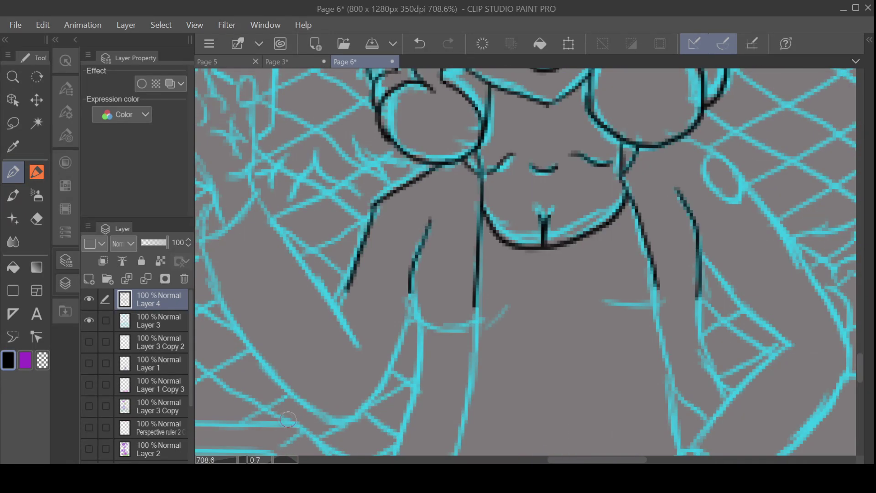
scroll(601, 426, down, 3)
scroll(601, 426, up, 5)
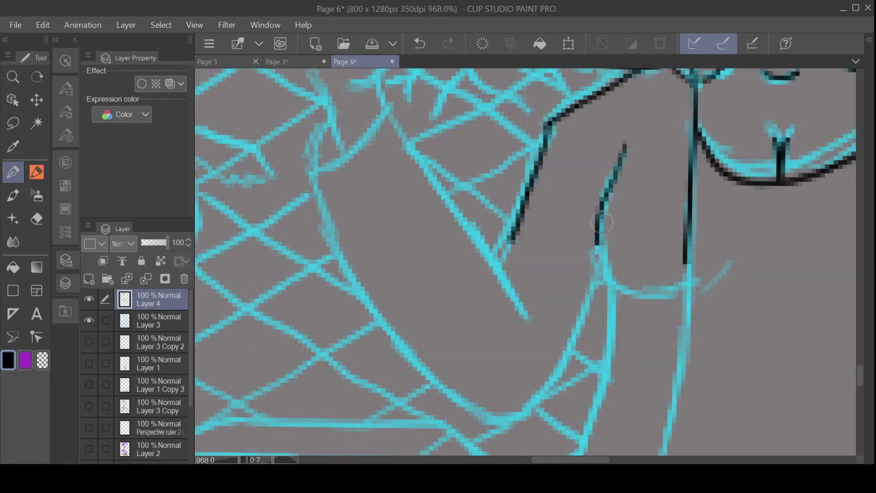
mouse_move(603, 223)
mouse_down()
mouse_move(610, 338)
mouse_move(586, 440)
mouse_up()
mouse_move(605, 258)
mouse_down()
mouse_move(564, 349)
mouse_move(498, 420)
mouse_up()
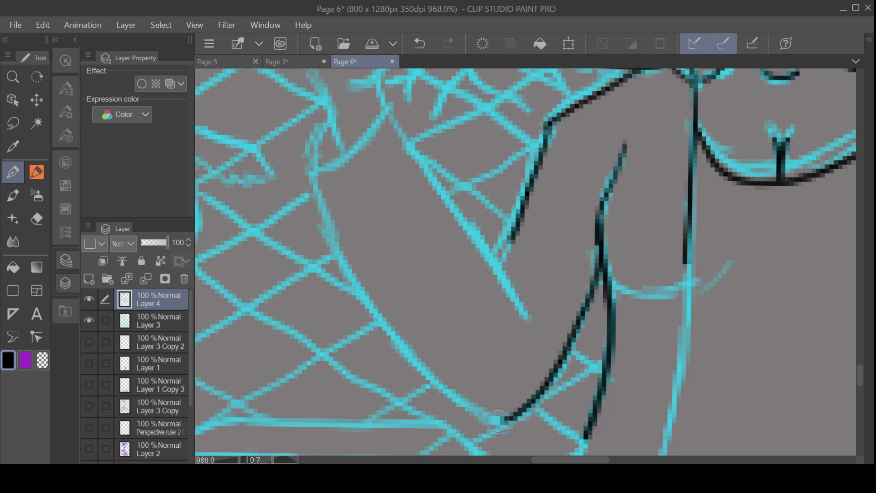
mouse_move(378, 82)
mouse_down()
mouse_move(407, 144)
mouse_move(525, 317)
mouse_up()
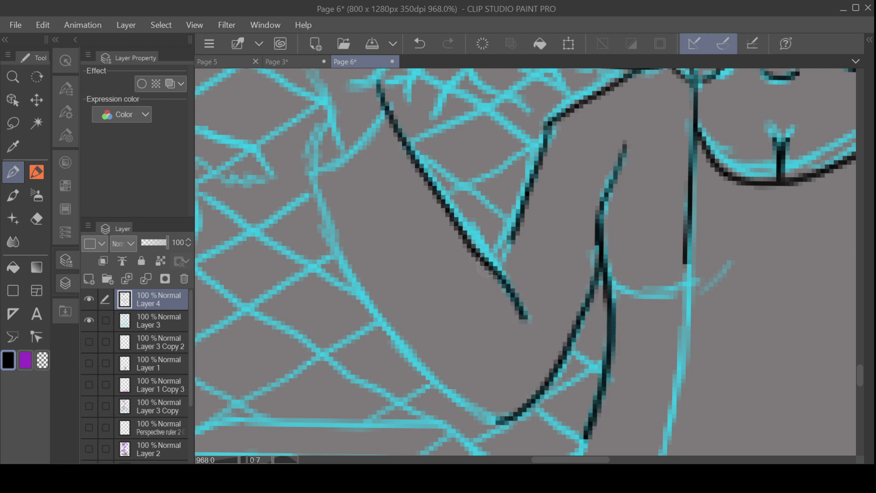
drag(491, 261, 524, 229)
drag(385, 102, 306, 173)
mouse_move(325, 124)
mouse_down()
mouse_move(317, 141)
mouse_move(323, 228)
mouse_move(369, 309)
mouse_move(471, 405)
mouse_move(500, 415)
mouse_up()
Step: Ink the thumb and palm creases of the raised hand
scroll(862, 363, up, 5)
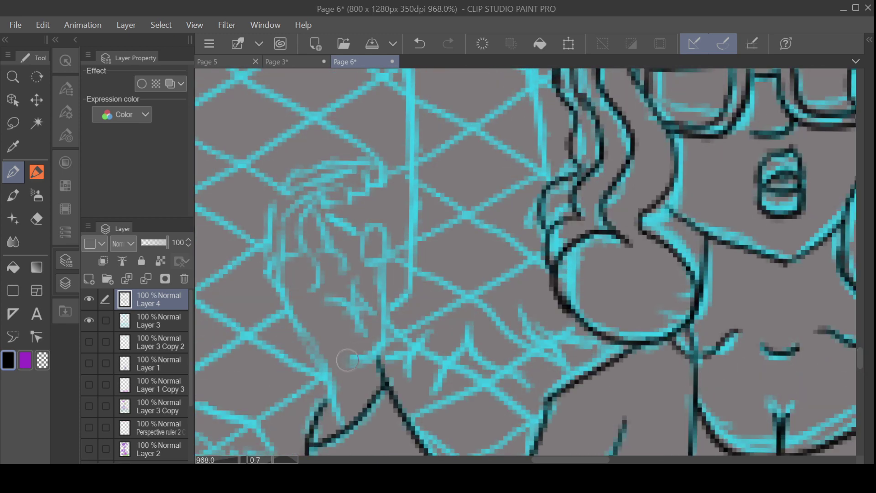
mouse_move(348, 362)
mouse_down()
mouse_move(380, 348)
mouse_move(383, 264)
mouse_move(358, 262)
mouse_move(380, 259)
mouse_move(361, 262)
mouse_move(385, 238)
mouse_move(359, 267)
mouse_move(355, 294)
mouse_move(319, 298)
mouse_move(369, 343)
mouse_up()
mouse_move(308, 297)
mouse_down()
mouse_move(321, 270)
mouse_move(309, 256)
mouse_up()
drag(335, 250, 351, 270)
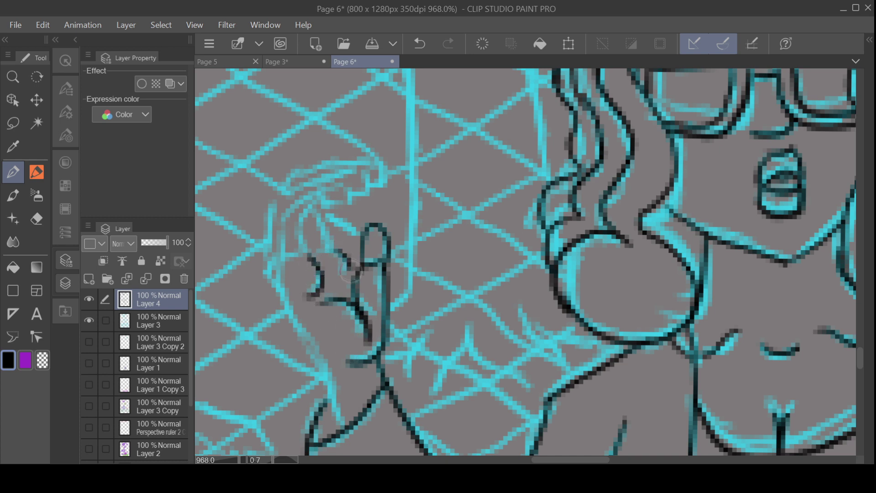
Step: Ink the curled fingers of the raised hand and its outer contour down to the wrist
mouse_move(345, 187)
mouse_down()
mouse_move(308, 215)
mouse_move(315, 258)
mouse_move(287, 215)
mouse_move(349, 192)
mouse_up()
mouse_move(269, 290)
mouse_down()
mouse_move(266, 248)
mouse_move(301, 189)
mouse_move(369, 192)
mouse_up()
mouse_move(298, 169)
mouse_down()
mouse_move(388, 156)
mouse_move(377, 185)
mouse_up()
mouse_move(260, 258)
mouse_down()
mouse_move(329, 376)
mouse_move(343, 377)
mouse_up()
drag(329, 383, 339, 426)
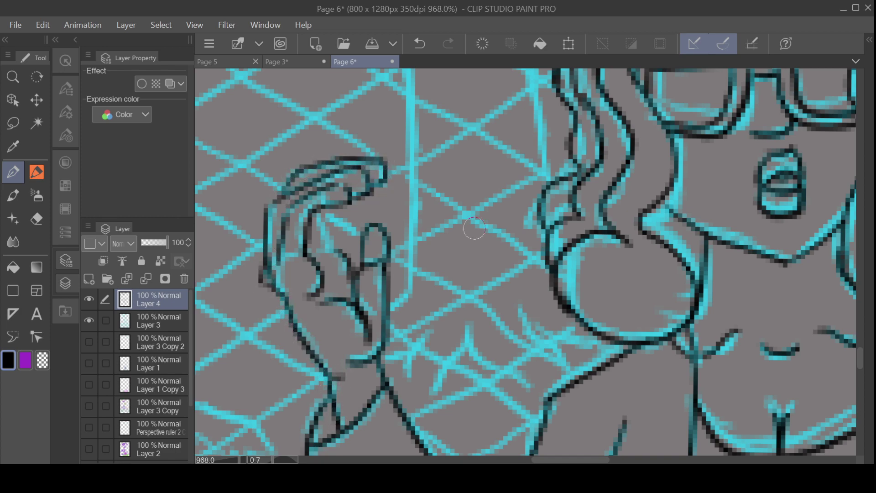
Step: Ink the outer and inner contours of the right upper arm from the shoulder to the bent elbow
scroll(475, 228, down, 4)
scroll(690, 176, up, 4)
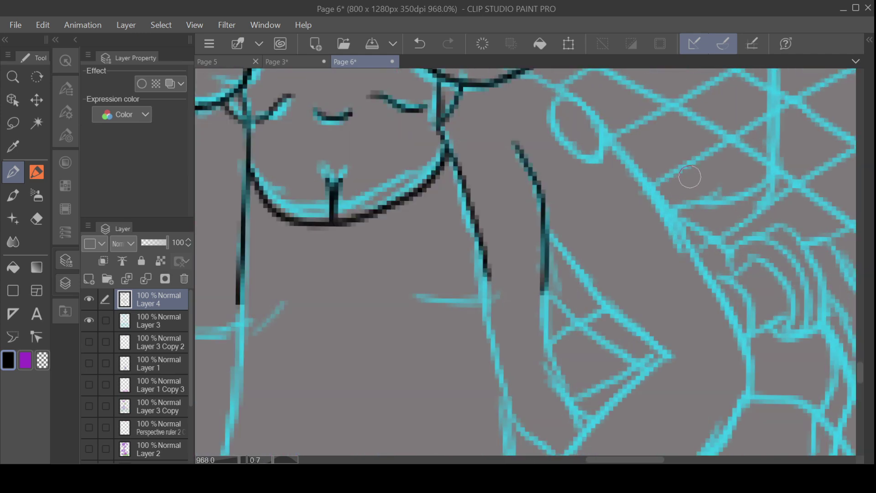
mouse_move(530, 75)
mouse_down()
mouse_move(611, 142)
mouse_move(721, 278)
mouse_move(758, 374)
mouse_up()
drag(554, 244, 666, 360)
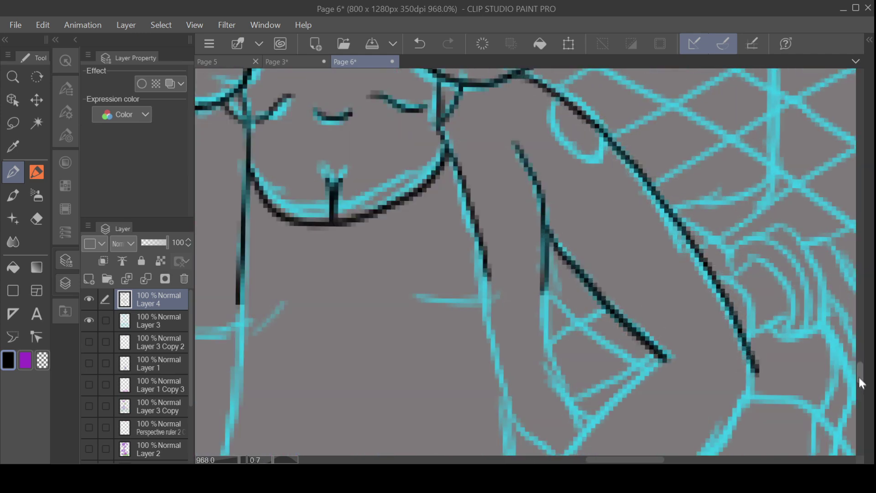
Step: Ink the clenched fingers of the hand resting on the hip, with the dividing lines between them
drag(861, 383, 861, 393)
mouse_move(532, 352)
mouse_down()
mouse_move(563, 418)
mouse_move(529, 454)
mouse_up()
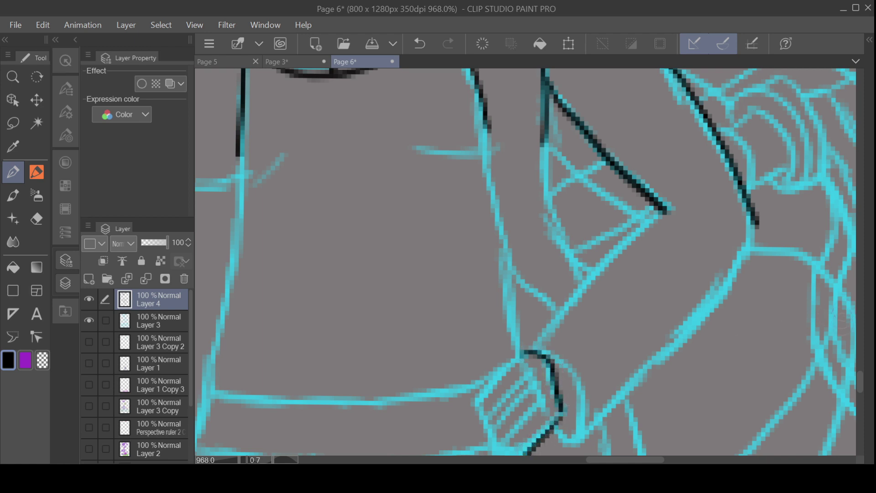
drag(861, 382, 860, 389)
mouse_move(528, 337)
mouse_down()
mouse_move(476, 292)
mouse_move(525, 234)
mouse_move(479, 295)
mouse_up()
drag(540, 274, 493, 311)
drag(545, 292, 507, 332)
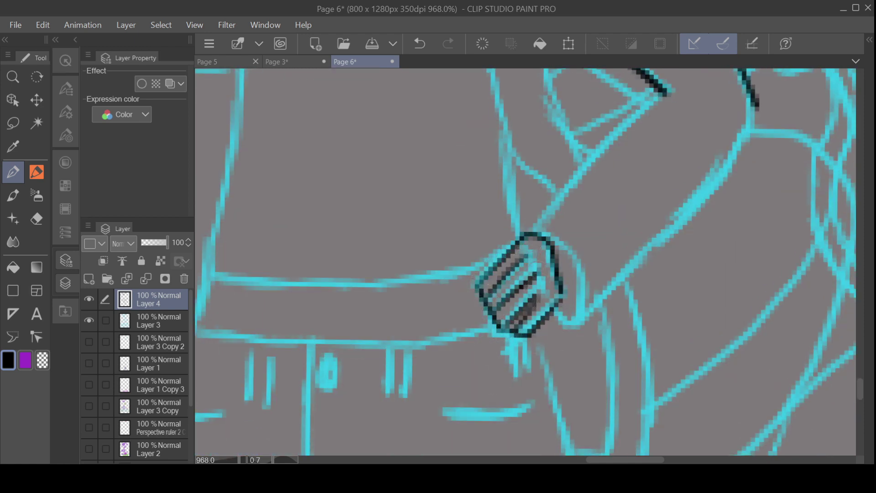
Step: Ink the right forearm and the back of its hand, plus the jacket edges behind the wrist
drag(504, 161, 519, 239)
drag(495, 117, 555, 194)
drag(525, 235, 665, 89)
mouse_move(748, 98)
mouse_down()
mouse_move(756, 123)
mouse_move(595, 301)
mouse_move(553, 314)
mouse_up()
mouse_move(525, 235)
mouse_down()
mouse_move(578, 285)
mouse_move(585, 322)
mouse_up()
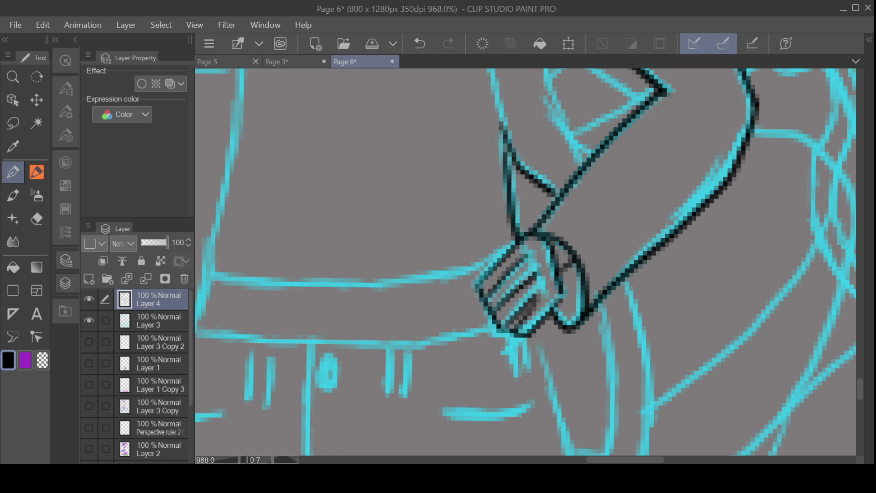
Step: Complete the right jacket panel's front and side edges down to the forearm, and ink the oval on the shoulder
scroll(492, 182, down, 5)
scroll(500, 155, up, 3)
drag(859, 391, 857, 376)
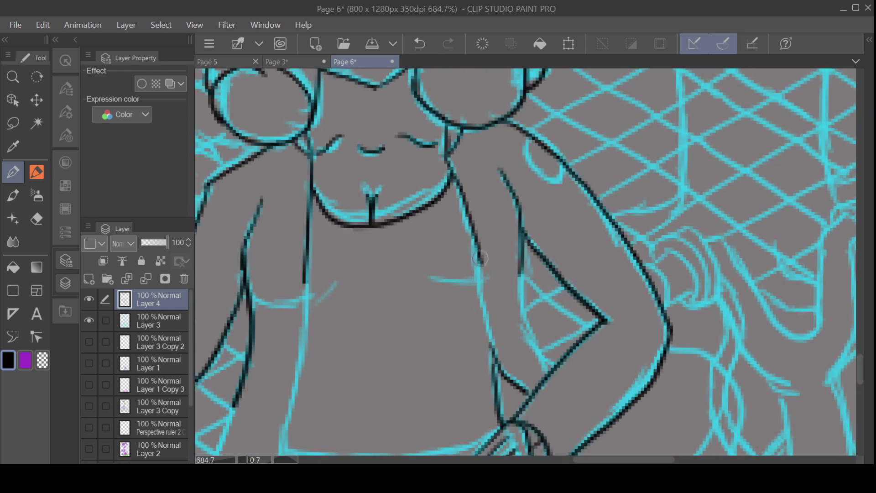
drag(481, 258, 500, 353)
drag(520, 283, 556, 372)
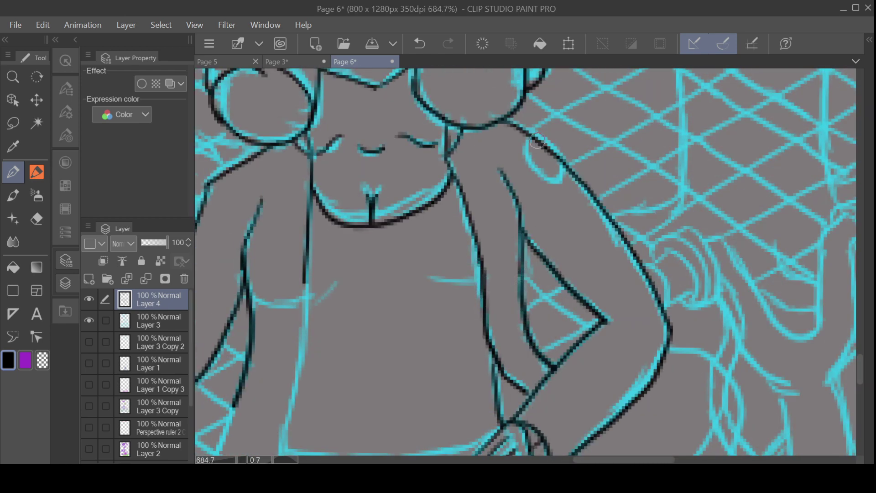
drag(536, 140, 568, 188)
Step: Ink the long left jacket panel along both edges down to its hem
drag(628, 460, 592, 460)
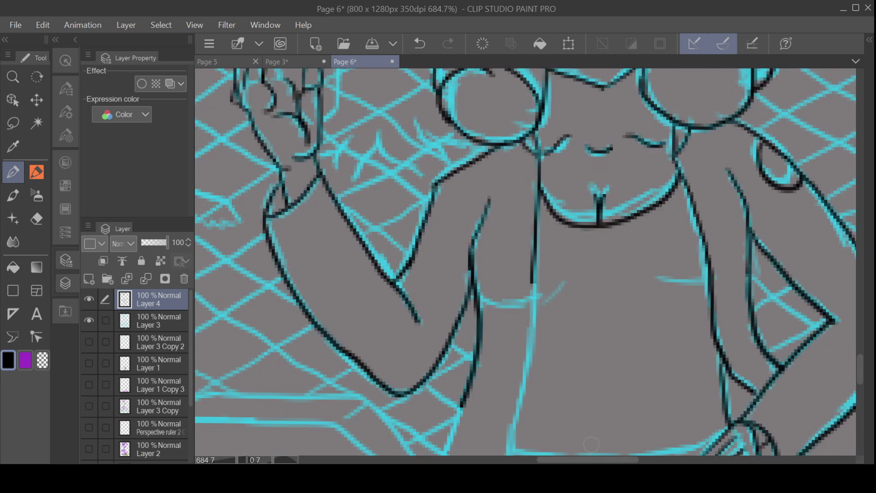
drag(532, 297, 507, 438)
scroll(507, 438, down, 8)
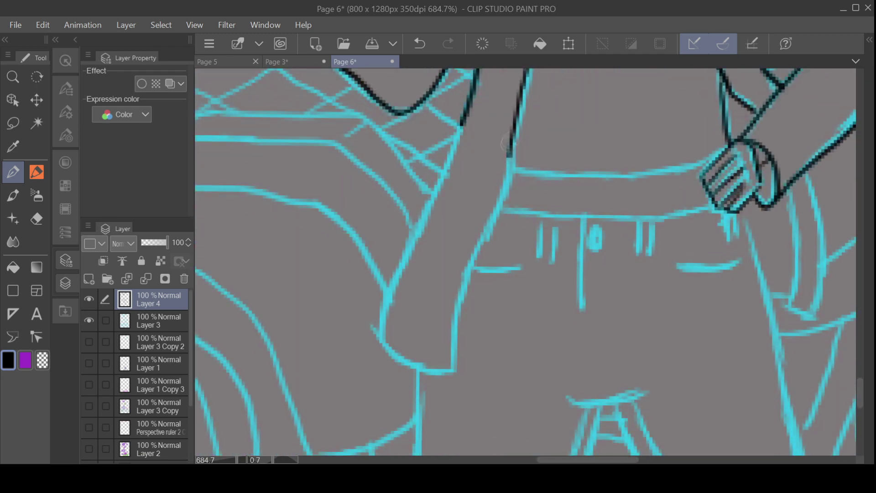
mouse_move(511, 149)
mouse_down()
mouse_move(466, 254)
mouse_move(446, 369)
mouse_up()
mouse_move(462, 126)
mouse_down()
mouse_move(403, 253)
mouse_move(411, 365)
mouse_move(447, 371)
mouse_up()
Step: Ink the trouser details below the waist: waistband edge, belt loops, fly, button, both pocket openings and the start of the right hip
drag(469, 263, 520, 266)
drag(582, 218, 583, 310)
mouse_move(601, 230)
mouse_down()
mouse_move(587, 239)
mouse_move(603, 232)
mouse_up()
mouse_move(507, 206)
mouse_down()
mouse_move(596, 214)
mouse_move(723, 209)
mouse_up()
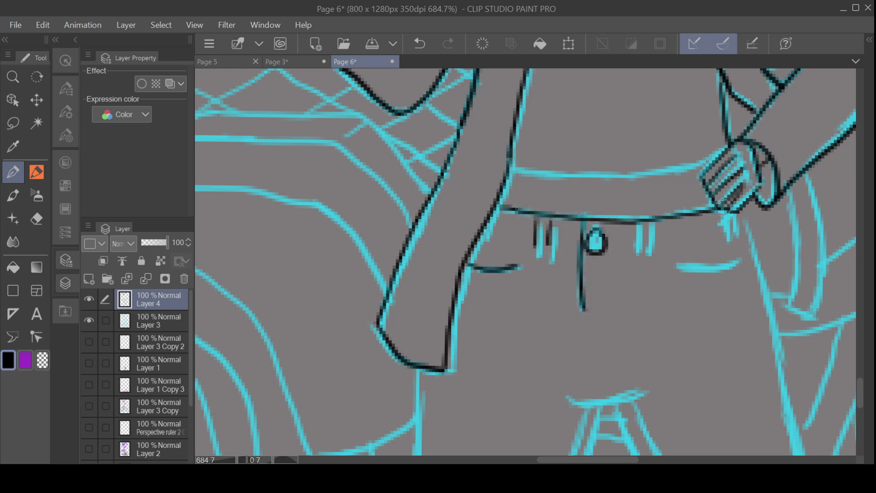
drag(637, 223, 636, 249)
drag(733, 214, 736, 238)
drag(742, 205, 759, 261)
drag(672, 270, 743, 266)
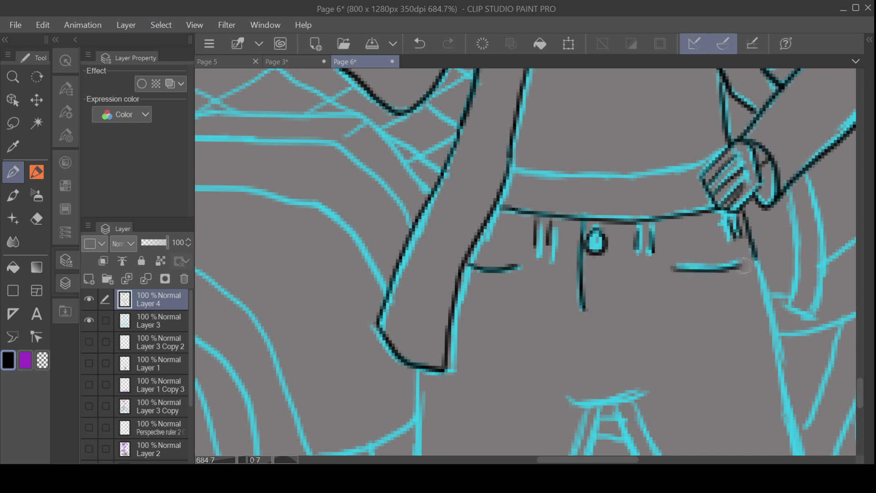
Step: Ink the jacket tail hanging below the right forearm and the upper outer edge of the right trouser leg
mouse_move(789, 185)
mouse_down()
mouse_move(783, 312)
mouse_move(820, 321)
mouse_up()
drag(803, 170, 822, 321)
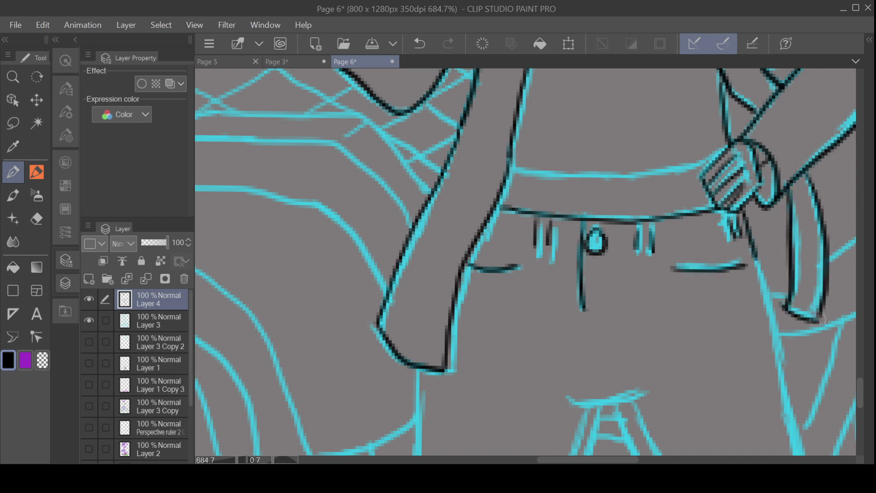
drag(753, 251, 791, 408)
Step: Ink the crotch curve, the paired inner lines of the left trouser leg, and that leg's outer edge below the jacket hem
drag(560, 393, 657, 396)
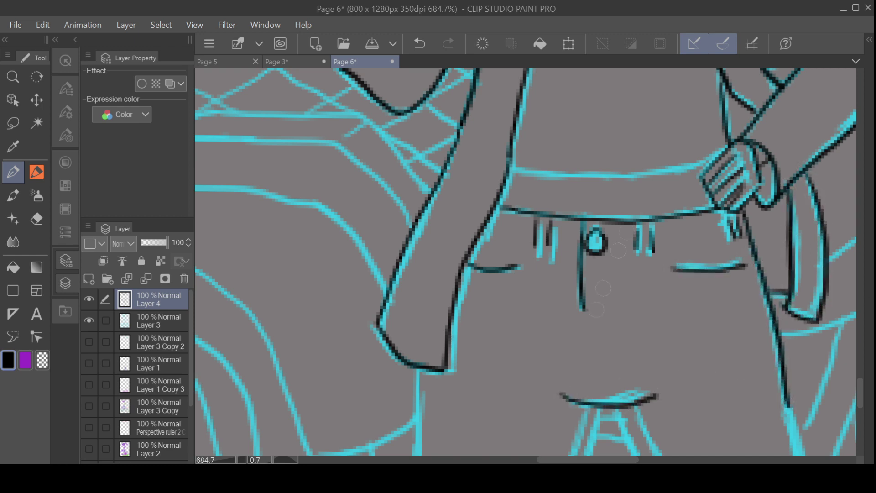
drag(861, 384, 861, 403)
drag(602, 224, 551, 365)
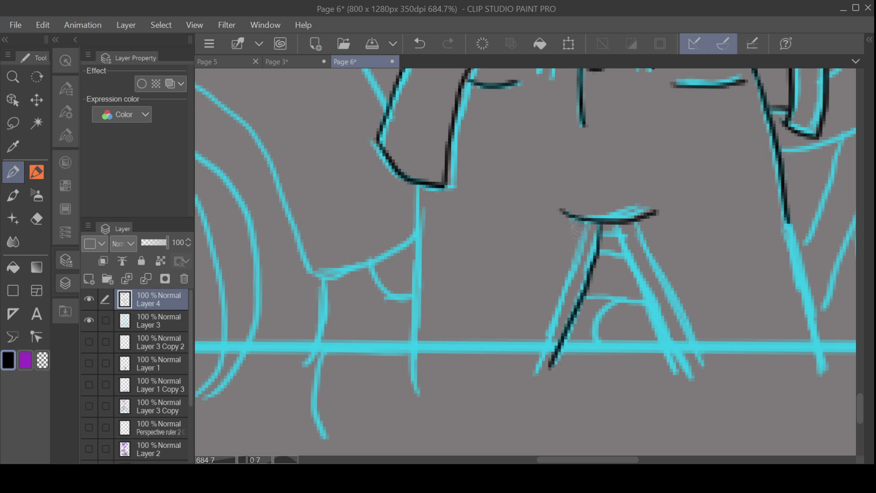
mouse_move(584, 220)
mouse_down()
mouse_move(524, 375)
mouse_move(538, 357)
mouse_up()
drag(416, 181, 397, 373)
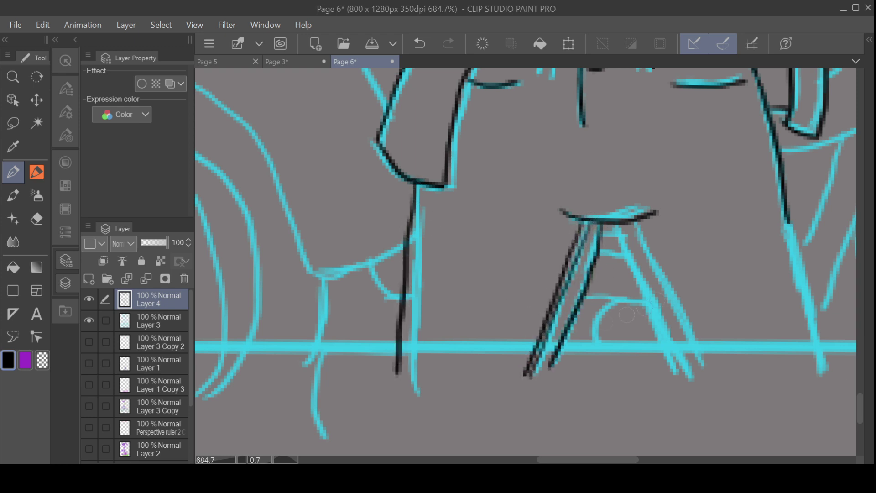
Step: Ink the paired inner lines of the right trouser leg and extend its outer edge down past the panel border
mouse_move(602, 220)
mouse_down()
mouse_move(650, 299)
mouse_move(684, 384)
mouse_move(697, 375)
mouse_up()
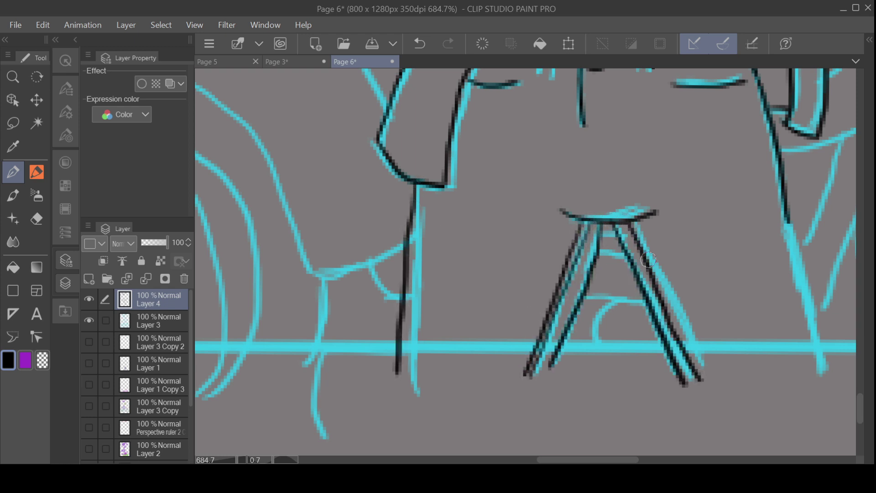
key(ctrl+z)
mouse_move(631, 218)
mouse_down()
mouse_move(684, 352)
mouse_move(705, 365)
mouse_up()
key(ctrl+z)
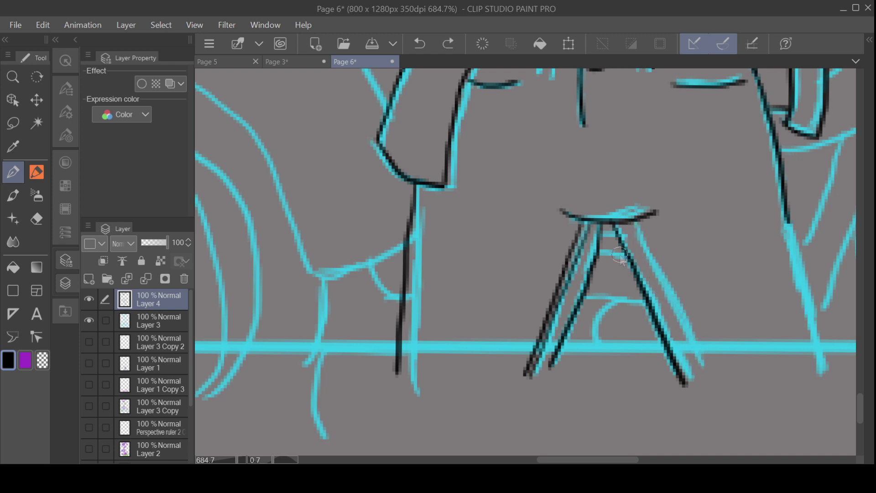
drag(637, 221, 706, 368)
drag(629, 220, 696, 371)
drag(783, 214, 824, 371)
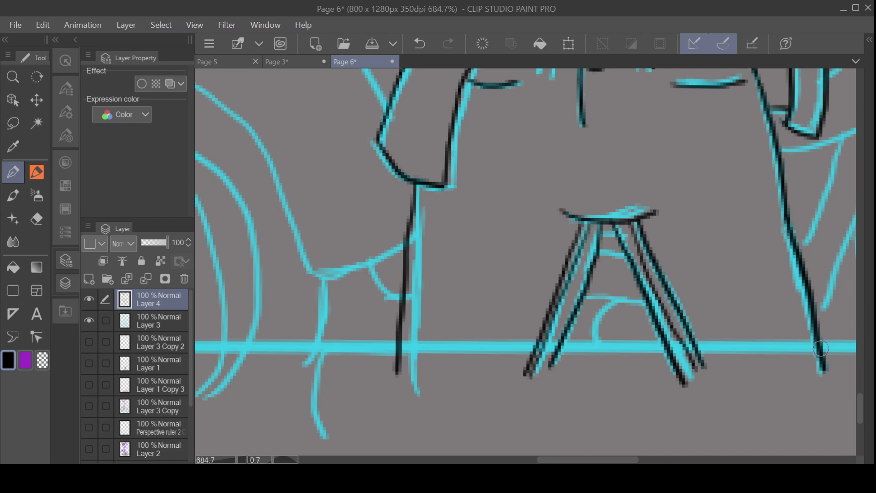
Step: Hide the Layer 3 sketch to check the inked figure at page scale, and show the sketch again
scroll(662, 322, down, 10)
click(89, 320)
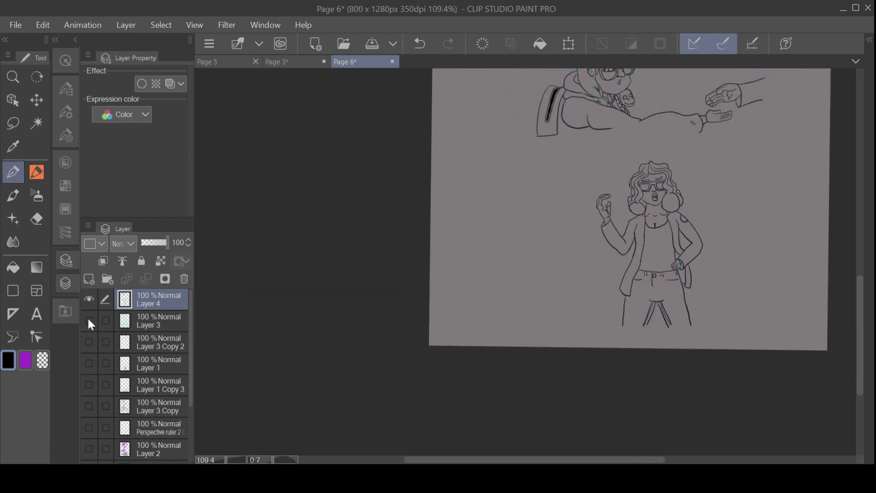
click(89, 320)
Step: Ink the front wheel's two hub circles and the three curved lines around the hub inside the rim
scroll(766, 324, up, 9)
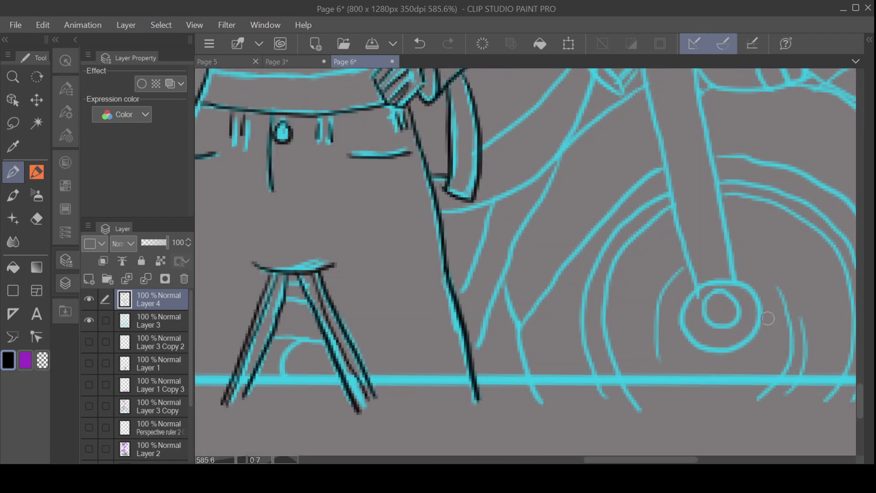
mouse_move(708, 298)
mouse_down()
mouse_move(736, 311)
mouse_move(751, 343)
mouse_move(739, 276)
mouse_up()
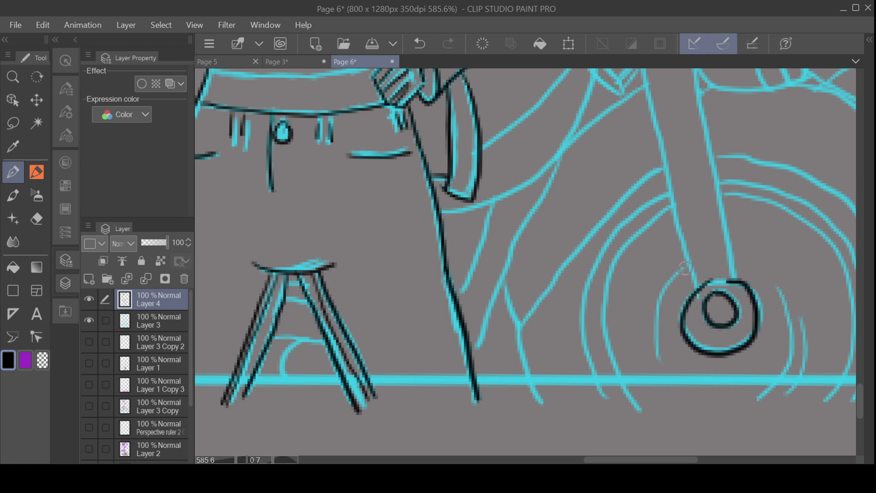
drag(684, 268, 658, 361)
mouse_move(778, 283)
mouse_down()
mouse_move(793, 376)
mouse_move(760, 400)
mouse_up()
mouse_move(802, 318)
mouse_down()
mouse_move(811, 363)
mouse_move(791, 404)
mouse_up()
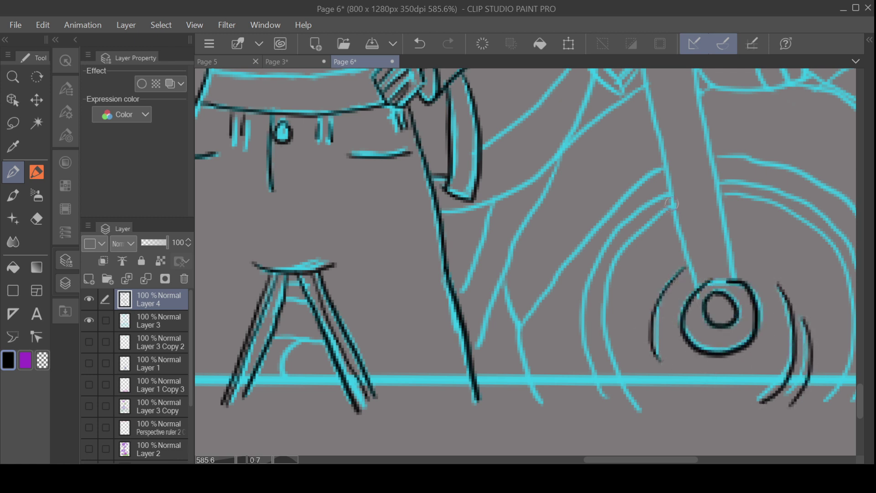
Step: Ink the two left rim arcs of the front wheel and both edges of the fork down to the hub
mouse_move(657, 215)
mouse_down()
mouse_move(606, 367)
mouse_move(654, 424)
mouse_up()
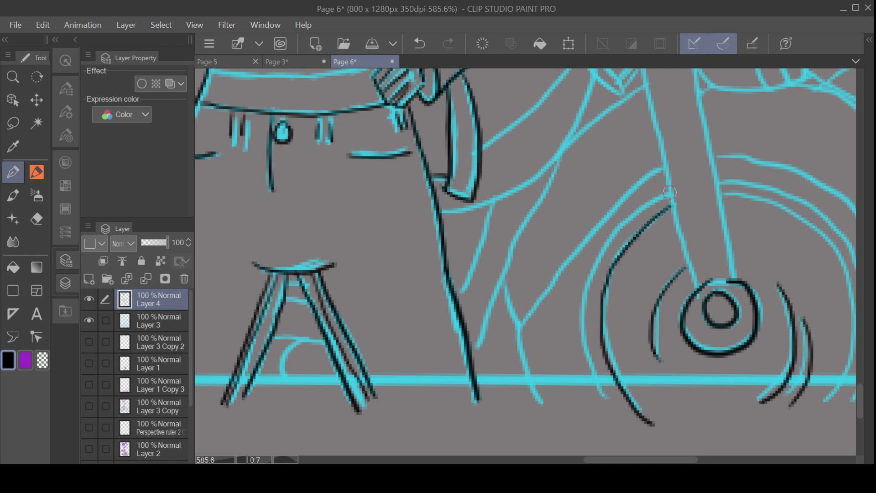
mouse_move(671, 191)
mouse_down()
mouse_move(586, 297)
mouse_move(620, 414)
mouse_up()
mouse_move(691, 272)
mouse_down()
mouse_move(645, 84)
mouse_move(713, 170)
mouse_move(735, 280)
mouse_up()
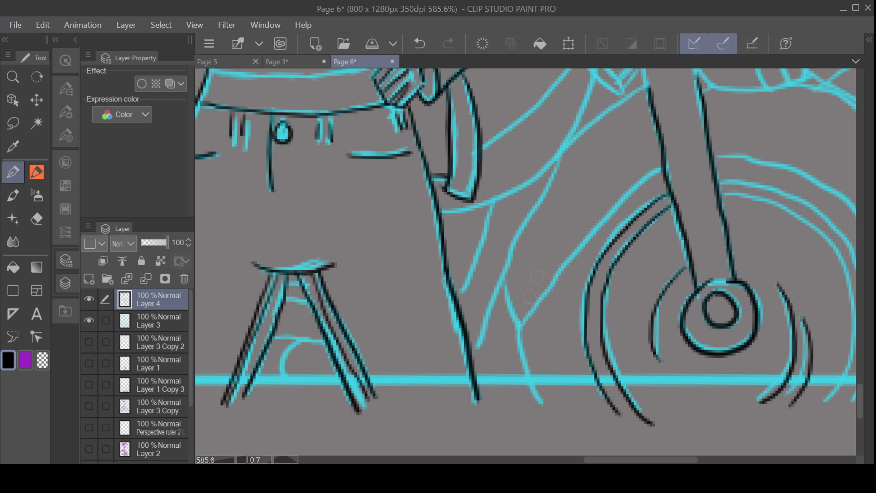
Step: Ink the front fender section left of the fork, including its pointed lower end and the tyre edge below it
drag(561, 156, 475, 358)
mouse_move(503, 284)
mouse_down()
mouse_move(520, 325)
mouse_move(596, 221)
mouse_move(663, 167)
mouse_up()
drag(519, 320, 541, 401)
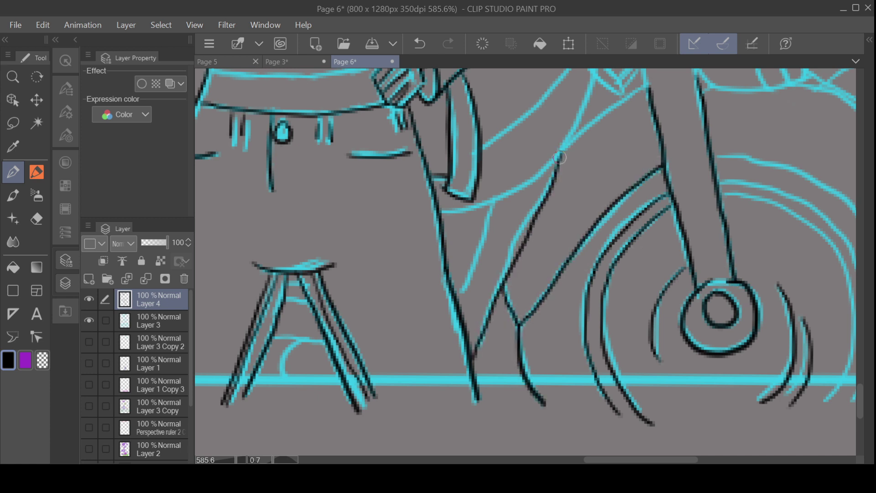
drag(560, 158, 641, 84)
Step: Ink the two rim arcs of the front wheel on the right side of the fork
drag(613, 459, 661, 459)
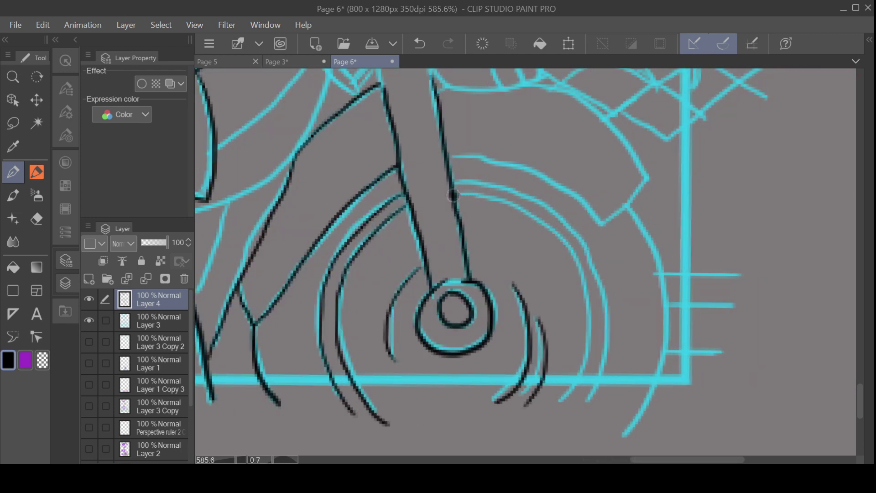
key(ctrl+z)
mouse_move(453, 195)
mouse_down()
mouse_move(483, 188)
mouse_move(515, 207)
mouse_move(589, 279)
mouse_move(550, 402)
mouse_up()
mouse_move(487, 178)
mouse_down()
mouse_move(593, 258)
mouse_move(576, 419)
mouse_up()
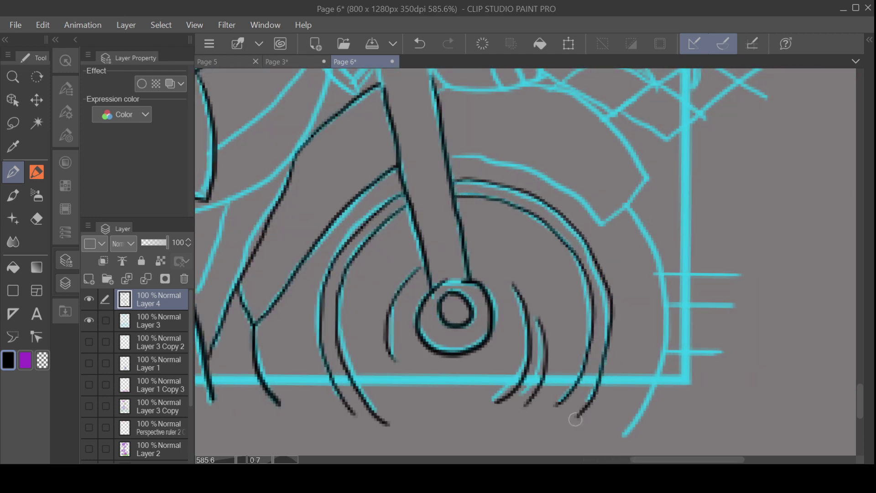
Step: Ink the front fender section right of the fork and the outer tyre edge curving down from its tip
mouse_move(470, 159)
mouse_down()
mouse_move(594, 214)
mouse_move(644, 179)
mouse_up()
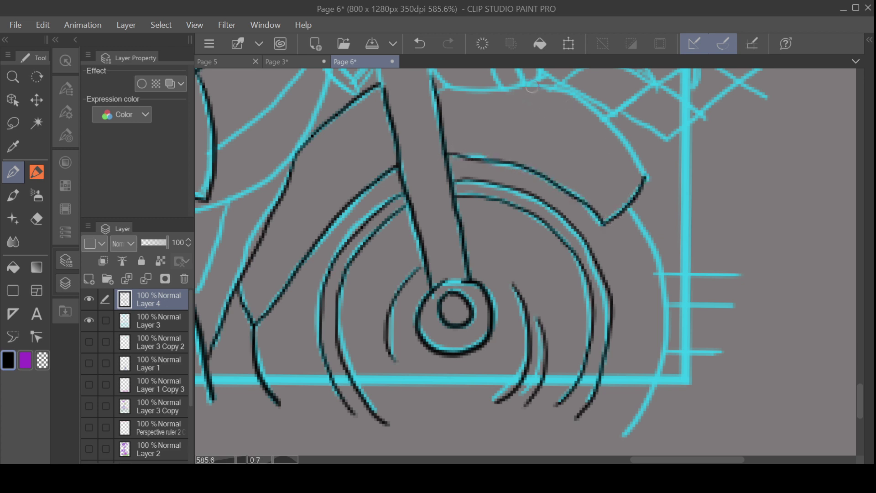
mouse_move(532, 86)
mouse_down()
mouse_move(620, 132)
mouse_move(648, 175)
mouse_up()
mouse_move(630, 209)
mouse_down()
mouse_move(668, 261)
mouse_move(627, 415)
mouse_up()
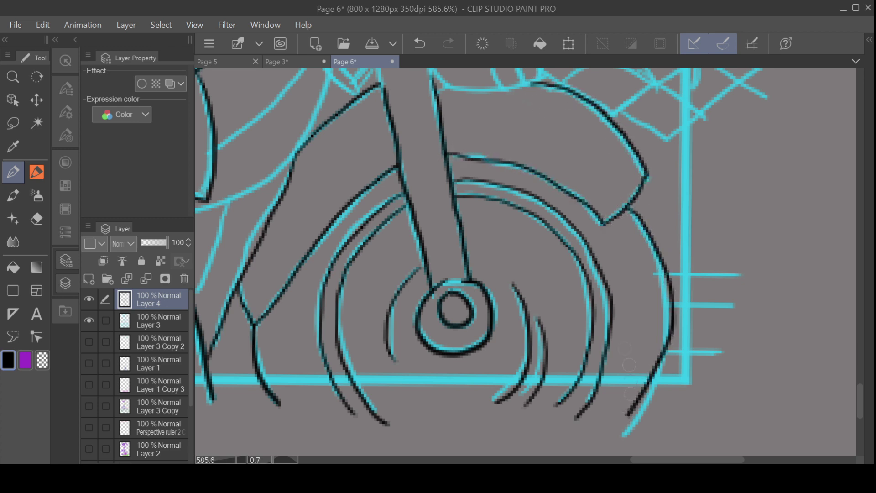
key(ctrl+z)
mouse_move(645, 230)
mouse_down()
mouse_move(659, 365)
mouse_move(635, 413)
mouse_up()
Step: Ink three short horizontal lines extending from the tyre's right edge across the panel border
drag(662, 351, 721, 350)
drag(666, 306, 732, 305)
drag(664, 275, 746, 272)
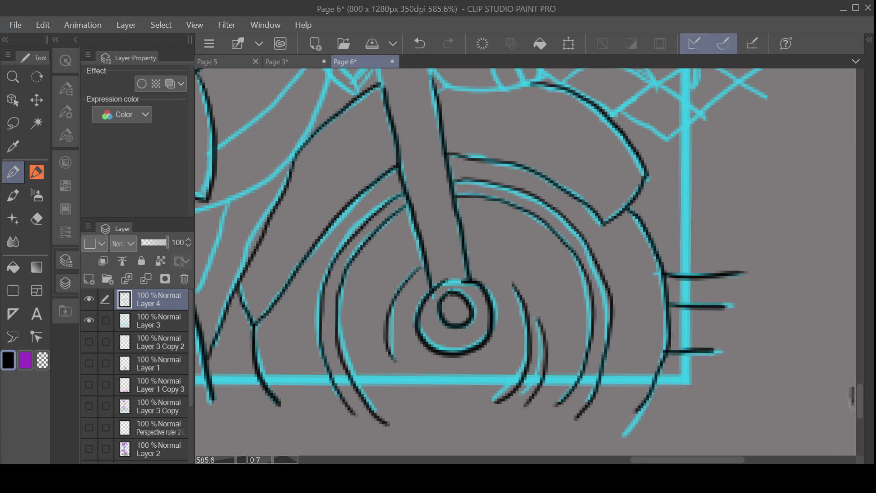
key(ctrl+z)
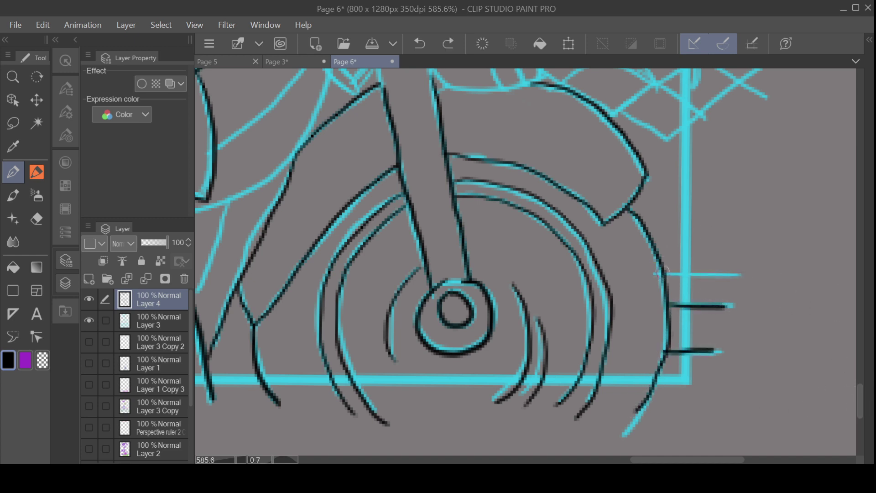
drag(657, 275, 720, 273)
Step: Ink the motorcycle's left grip and its wavy cable, the curved handlebar, and the upper left edge of the fork
drag(857, 405, 856, 380)
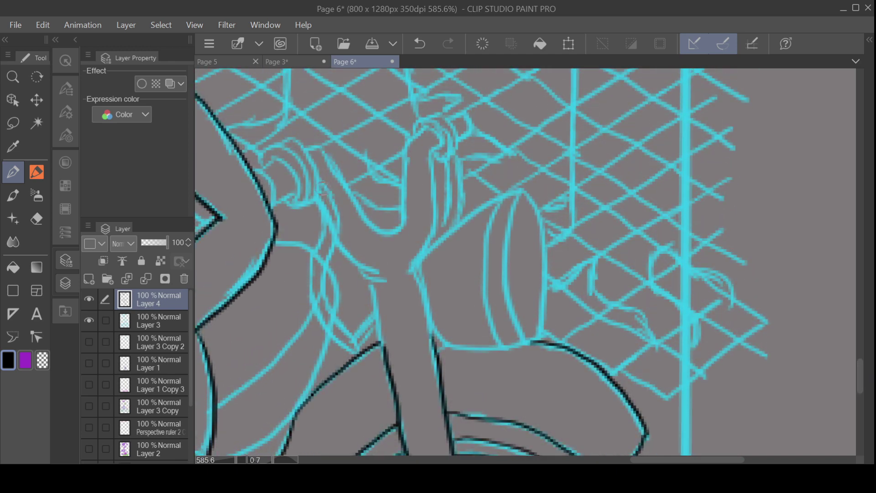
mouse_move(321, 184)
mouse_down()
mouse_move(326, 287)
mouse_move(366, 345)
mouse_move(307, 263)
mouse_move(326, 192)
mouse_up()
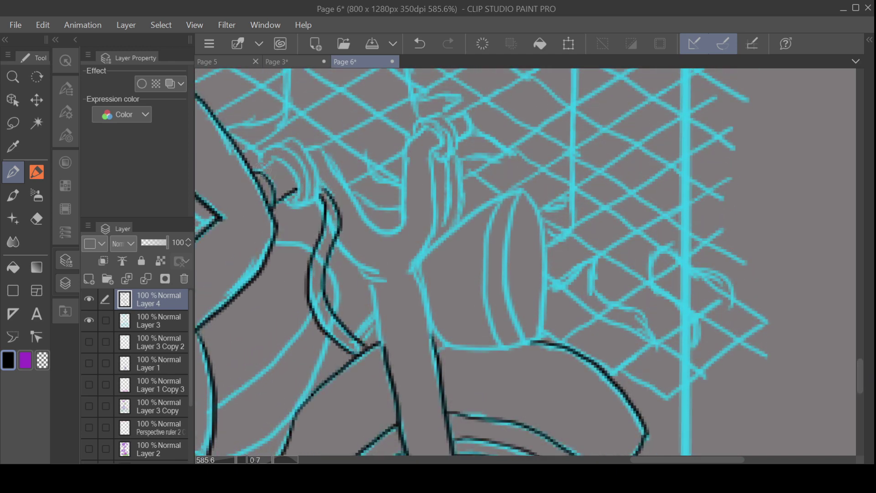
mouse_move(296, 207)
mouse_down()
mouse_move(276, 147)
mouse_move(319, 185)
mouse_up()
mouse_move(302, 145)
mouse_down()
mouse_move(339, 172)
mouse_move(381, 230)
mouse_move(405, 154)
mouse_up()
mouse_move(414, 125)
mouse_down()
mouse_move(434, 158)
mouse_move(416, 260)
mouse_up()
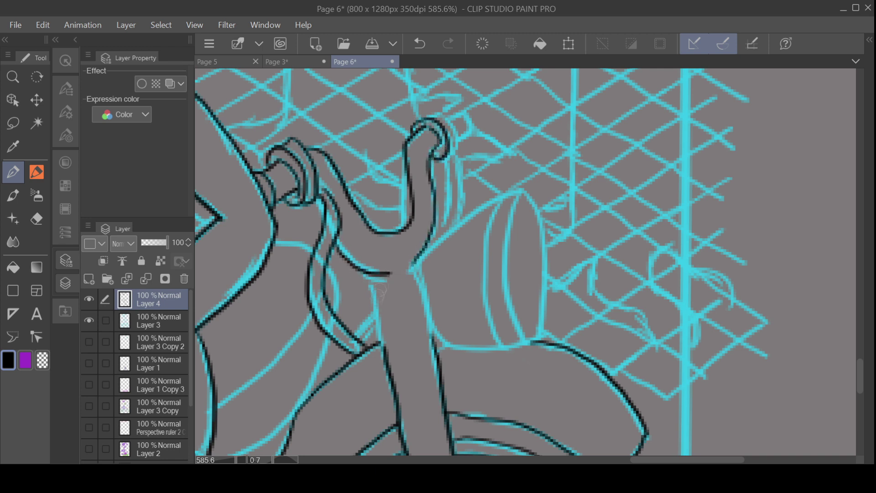
drag(383, 355, 367, 285)
Step: Ink the headlight with its rim and band lines, plus the right handlebar end and the cables hanging below it
mouse_move(515, 191)
mouse_down()
mouse_move(411, 271)
mouse_move(431, 336)
mouse_move(516, 345)
mouse_up()
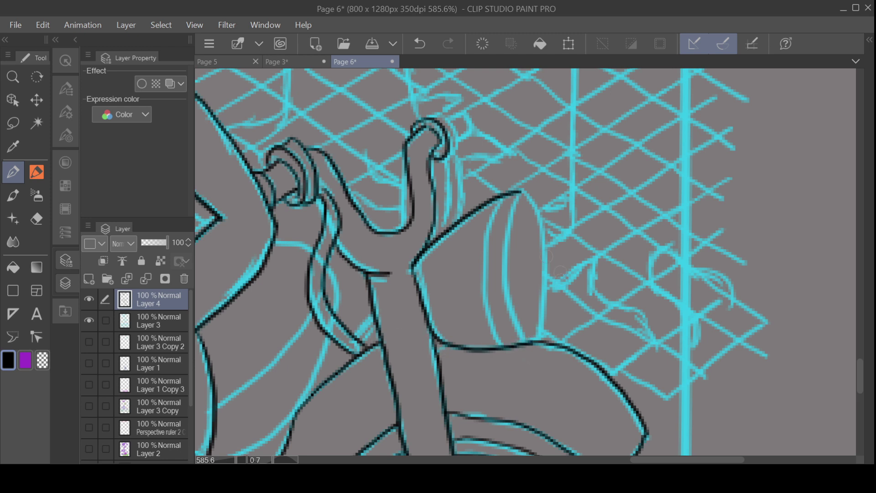
drag(541, 225, 532, 336)
drag(518, 199, 517, 332)
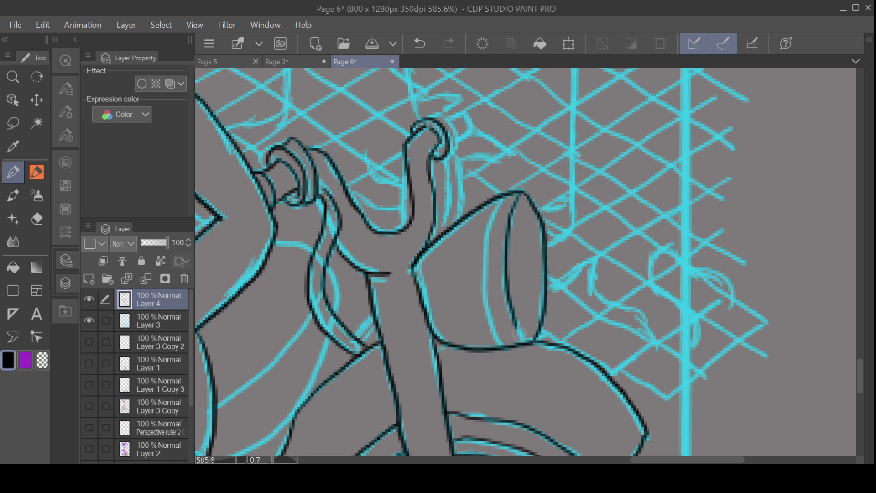
mouse_move(507, 194)
mouse_down()
mouse_move(489, 312)
mouse_move(509, 346)
mouse_up()
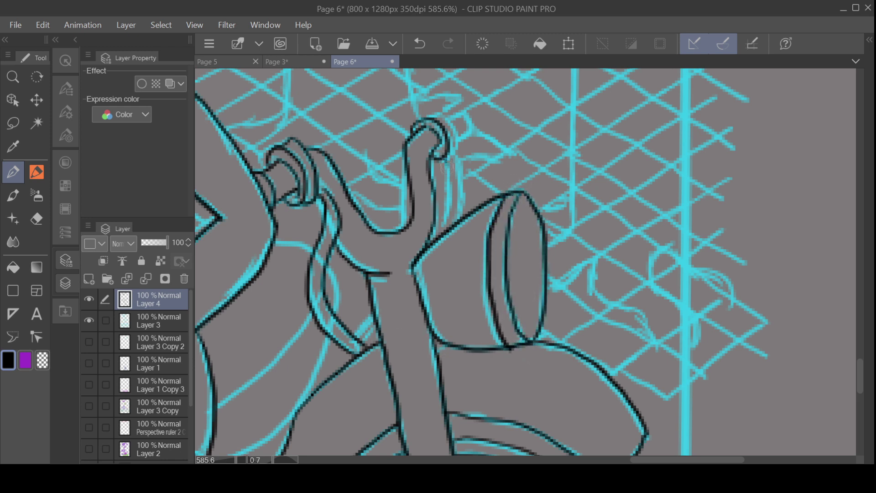
drag(446, 167, 434, 239)
drag(457, 156, 460, 227)
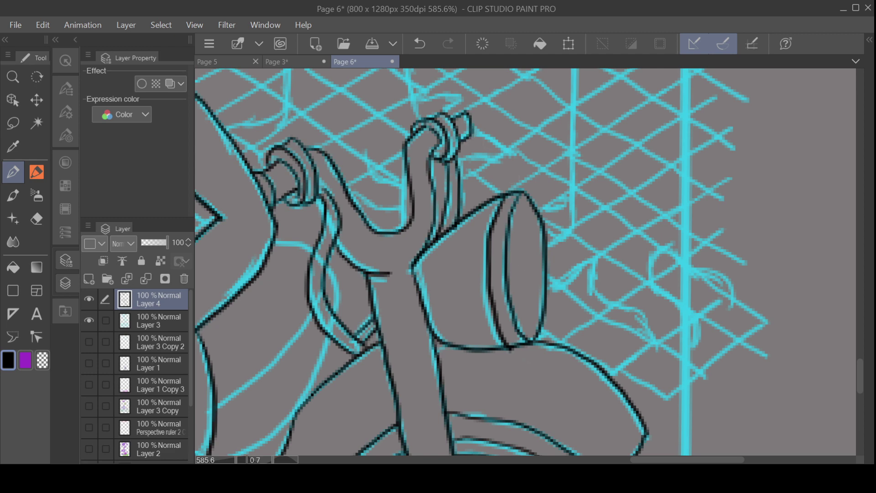
Step: Ink the curved motorcycle body lines between the jacket tail and the fork, behind the woman's right side
drag(685, 460, 644, 460)
scroll(861, 365, down, 3)
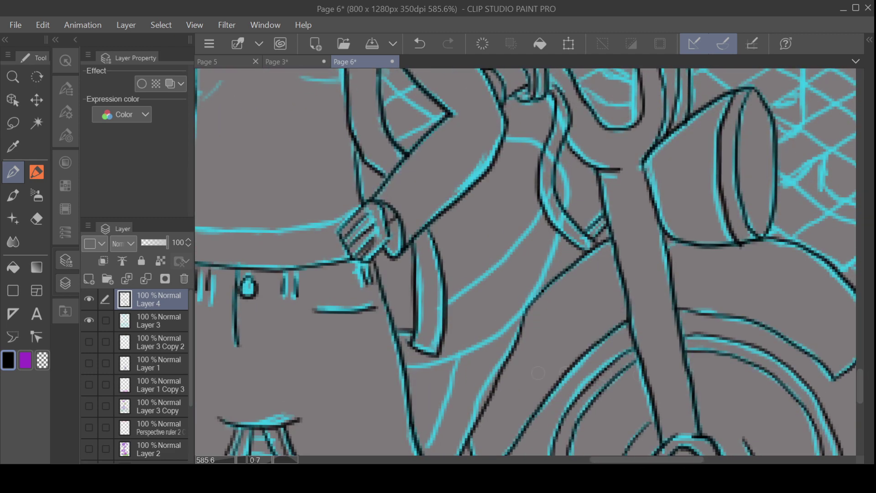
key(ctrl+z)
mouse_move(406, 368)
mouse_down()
mouse_move(464, 357)
mouse_move(502, 336)
mouse_up()
key(ctrl+z)
mouse_move(557, 238)
mouse_down()
mouse_move(539, 294)
mouse_move(429, 362)
mouse_move(398, 369)
mouse_up()
drag(448, 302, 535, 229)
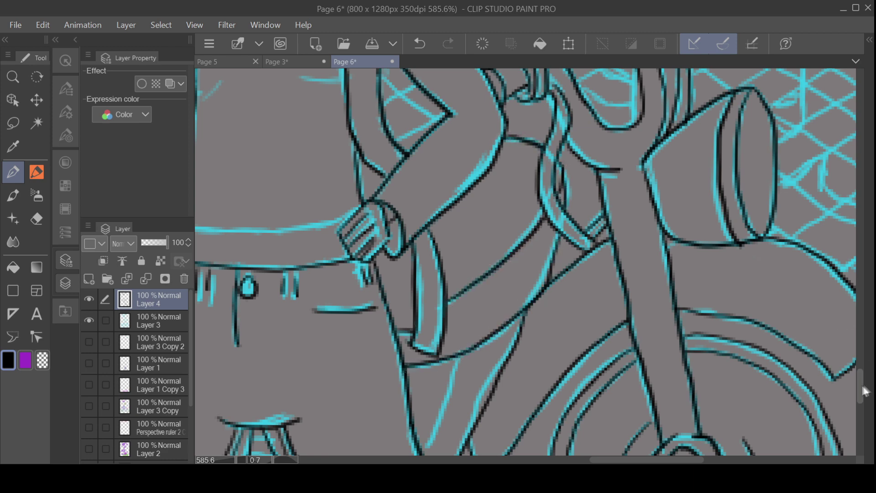
Step: Ink the crossbars and curved part visible between the legs, and the small bracket shape beside the left leg
drag(861, 386, 861, 397)
drag(638, 460, 590, 460)
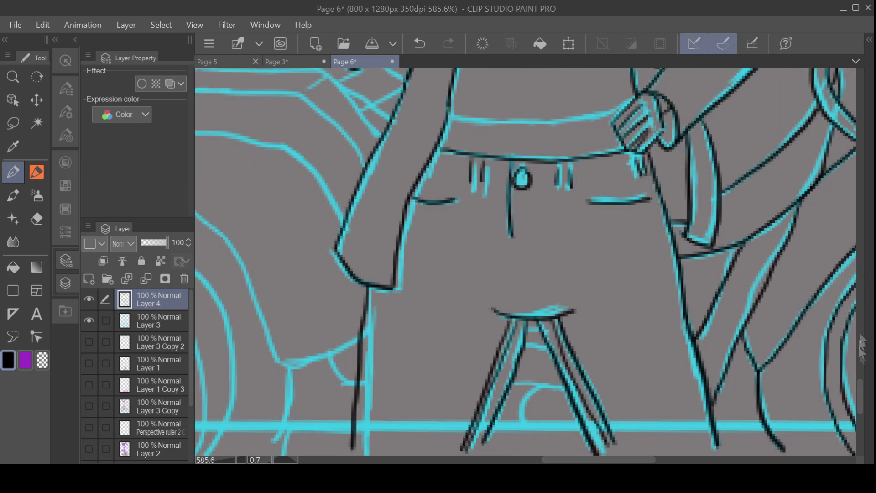
scroll(861, 413, down, 3)
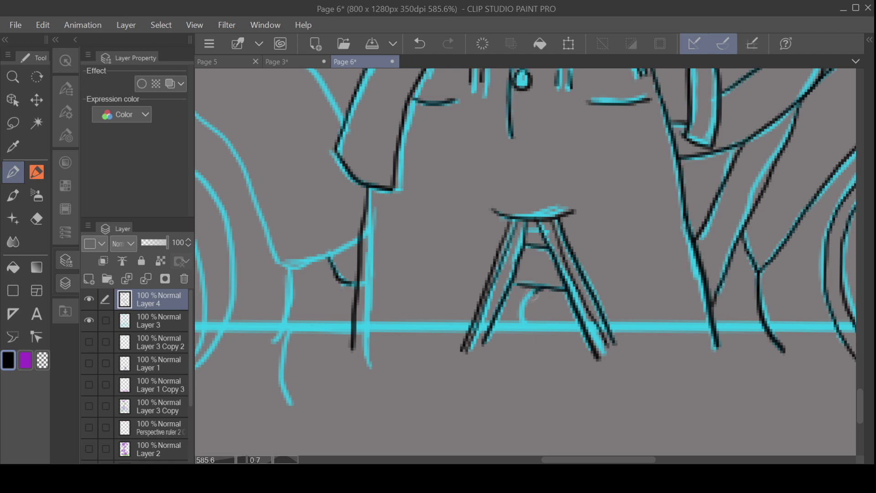
mouse_move(532, 295)
mouse_down()
mouse_move(530, 331)
mouse_move(547, 334)
mouse_up()
key(ctrl+z)
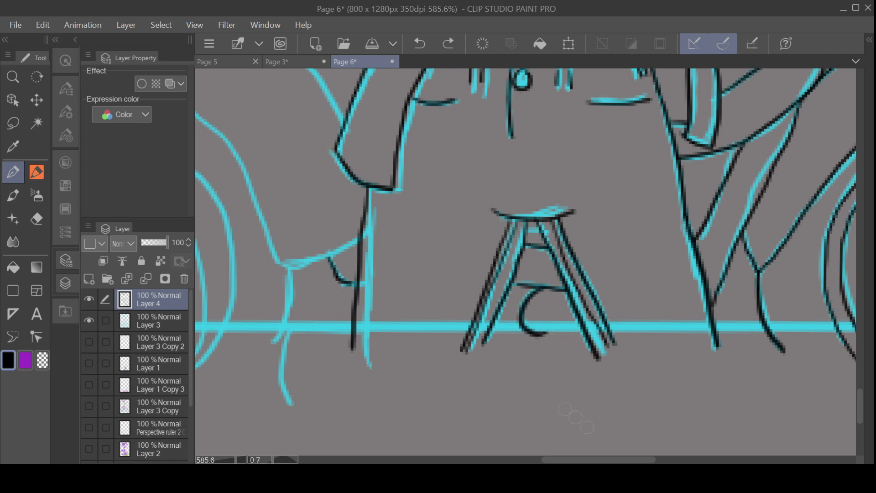
Step: Ink the motorcycle body's lower edge beside the left leg and the short tyre edge beneath its corner
scroll(528, 266, left, 10)
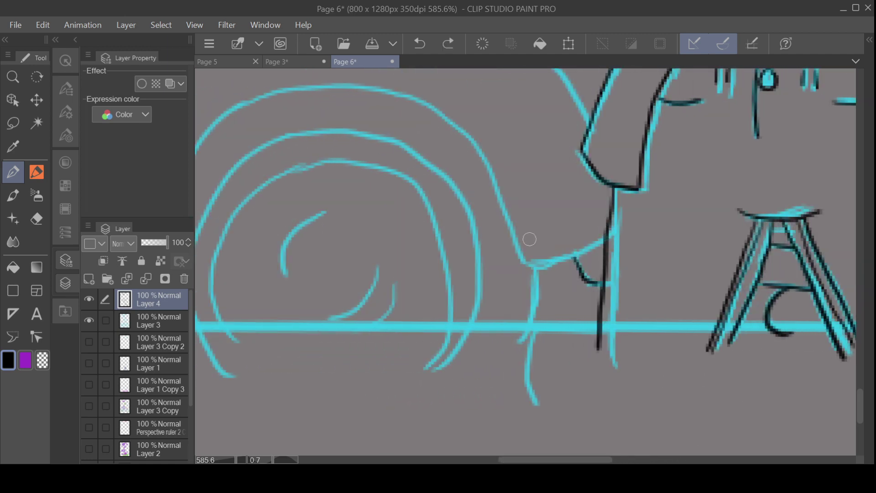
drag(527, 266, 597, 248)
mouse_move(534, 266)
mouse_down()
mouse_move(533, 317)
mouse_move(502, 361)
mouse_up()
Step: Ink the motorcycle's rear seat beside the jacket tail, with its outer outline, upper edge and inner seam line
scroll(388, 152, up, 4)
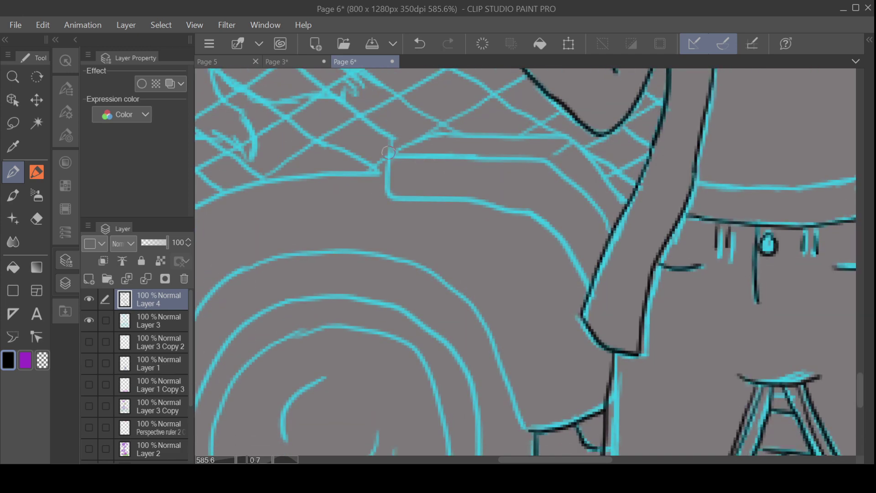
mouse_move(424, 196)
mouse_down()
mouse_move(499, 203)
mouse_move(558, 230)
mouse_up()
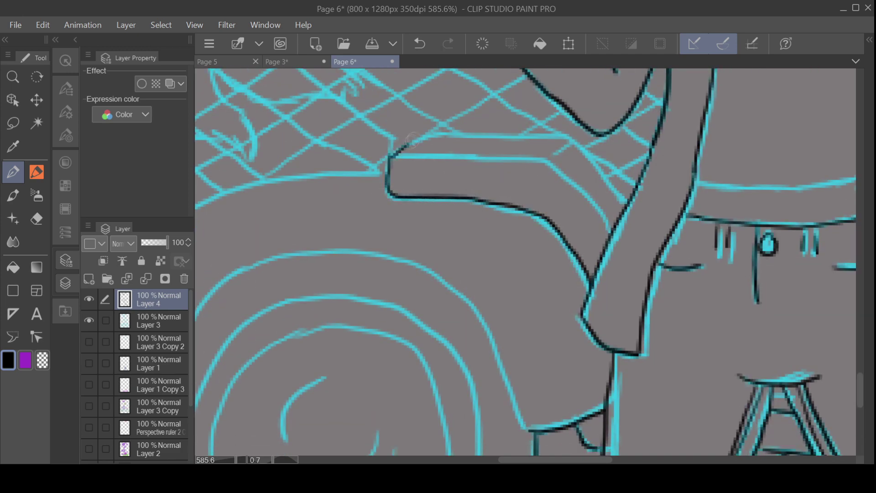
drag(412, 139, 533, 131)
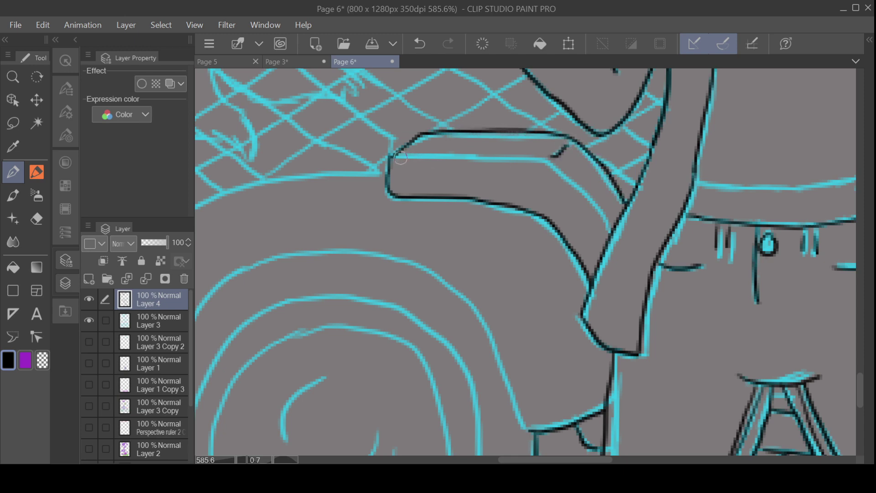
drag(400, 158, 540, 160)
drag(604, 224, 610, 230)
Step: Ink the rear fender's outer and inner arcs and the short edge closing its lower end
drag(559, 460, 512, 460)
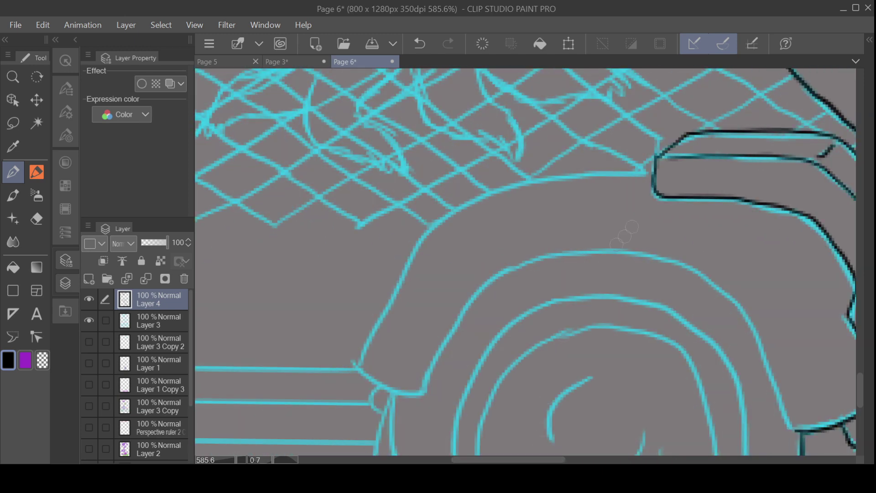
mouse_move(655, 173)
mouse_down()
mouse_move(534, 187)
mouse_move(460, 213)
mouse_move(405, 267)
mouse_move(364, 349)
mouse_move(367, 383)
mouse_move(425, 399)
mouse_move(469, 308)
mouse_move(537, 258)
mouse_move(616, 253)
mouse_move(698, 282)
mouse_up()
key(ctrl+z)
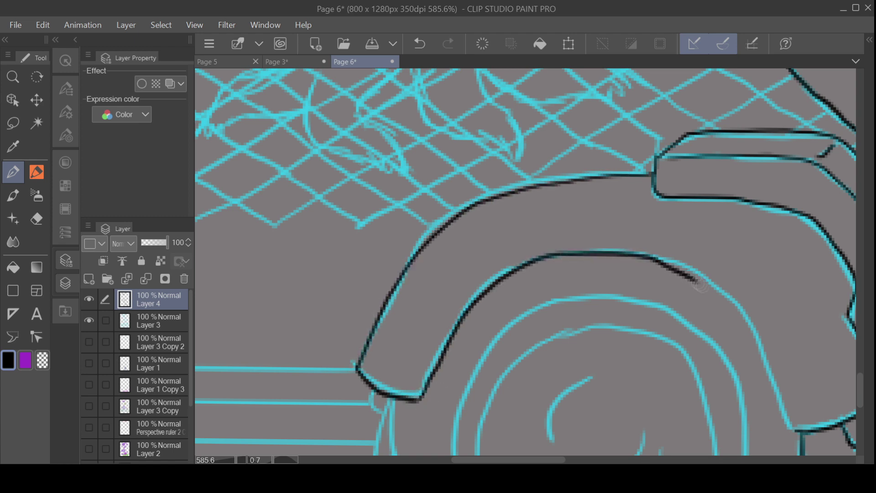
key(ctrl+z)
mouse_move(797, 427)
mouse_down()
mouse_move(775, 354)
mouse_move(724, 280)
mouse_move(621, 240)
mouse_move(514, 256)
mouse_move(443, 326)
mouse_move(422, 385)
mouse_move(475, 306)
mouse_move(555, 257)
mouse_move(694, 269)
mouse_up()
key(ctrl+z)
drag(755, 342, 790, 430)
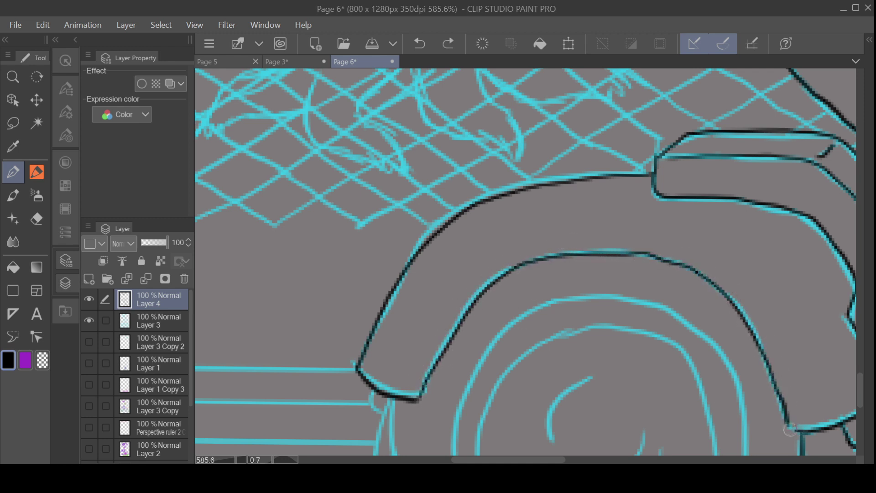
Step: Ink the outer tyre edges below both ends of the rear fender and the small bracket shapes behind it
scroll(837, 342, down, 5)
mouse_move(390, 223)
mouse_down()
mouse_move(389, 260)
mouse_move(417, 353)
mouse_up()
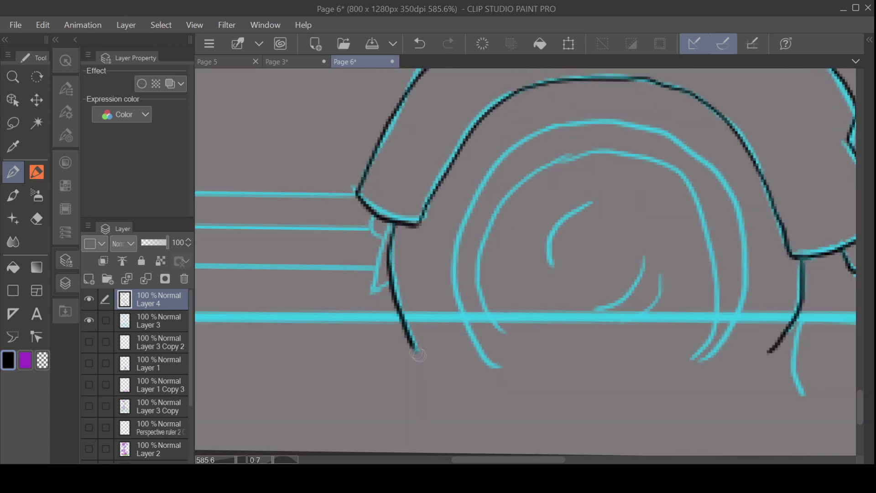
drag(375, 238, 372, 286)
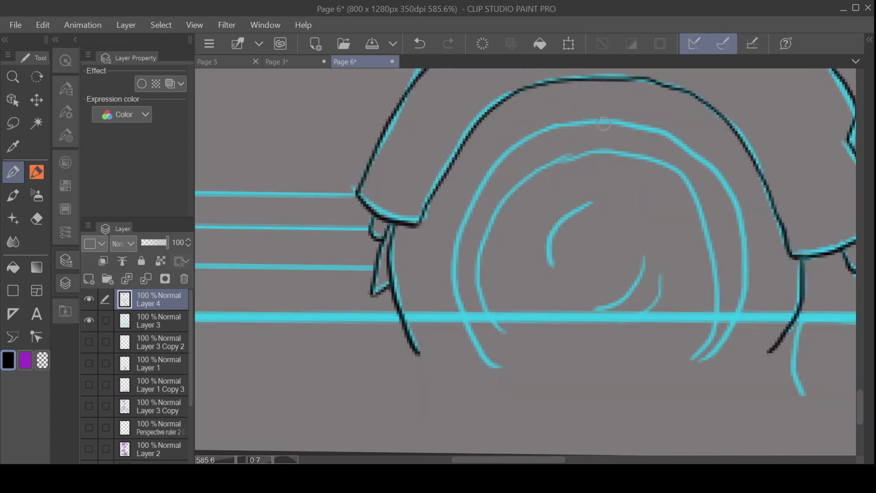
Step: Ink the rear wheel's two concentric rings and the short curved hub lines at its centre
mouse_move(603, 124)
mouse_down()
mouse_move(472, 193)
mouse_move(456, 282)
mouse_move(642, 126)
mouse_move(686, 147)
mouse_move(733, 193)
mouse_move(745, 260)
mouse_move(699, 362)
mouse_up()
mouse_move(618, 144)
mouse_down()
mouse_move(520, 156)
mouse_move(477, 301)
mouse_move(529, 363)
mouse_up()
mouse_move(554, 143)
mouse_down()
mouse_move(620, 139)
mouse_move(687, 159)
mouse_up()
key(ctrl+z)
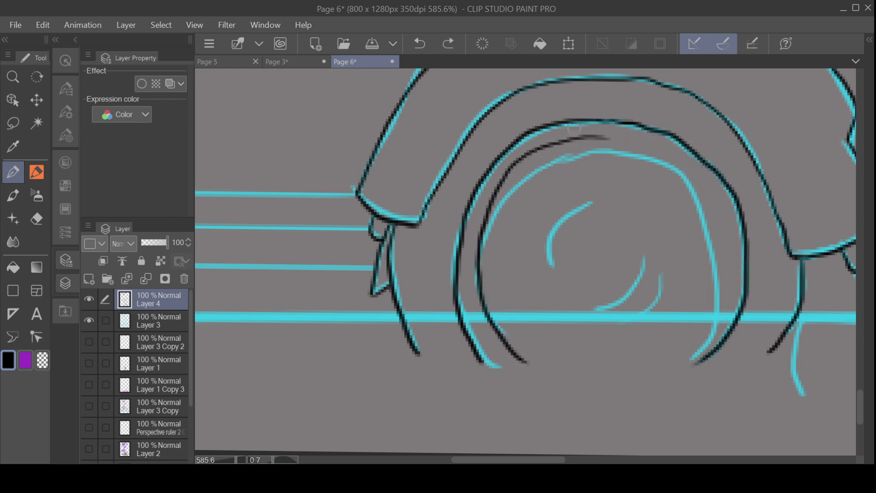
mouse_move(566, 139)
mouse_down()
mouse_move(648, 145)
mouse_move(723, 216)
mouse_move(710, 331)
mouse_move(675, 365)
mouse_up()
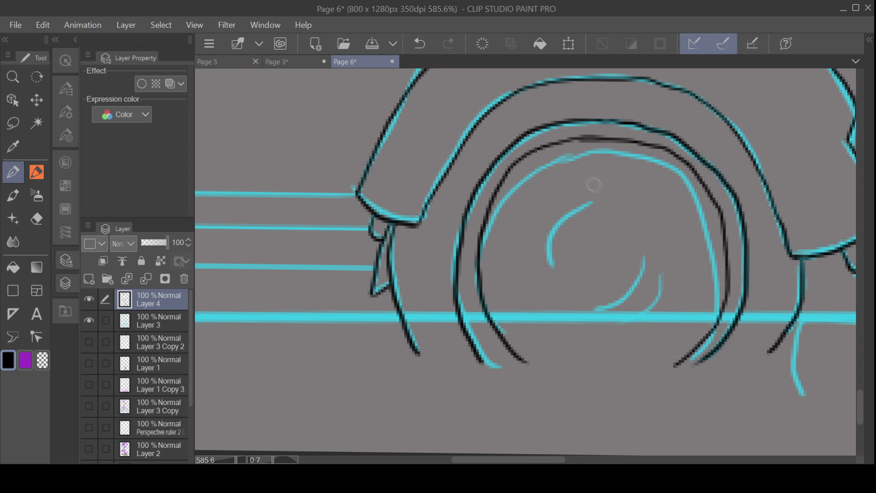
drag(619, 188, 570, 206)
drag(598, 307, 668, 263)
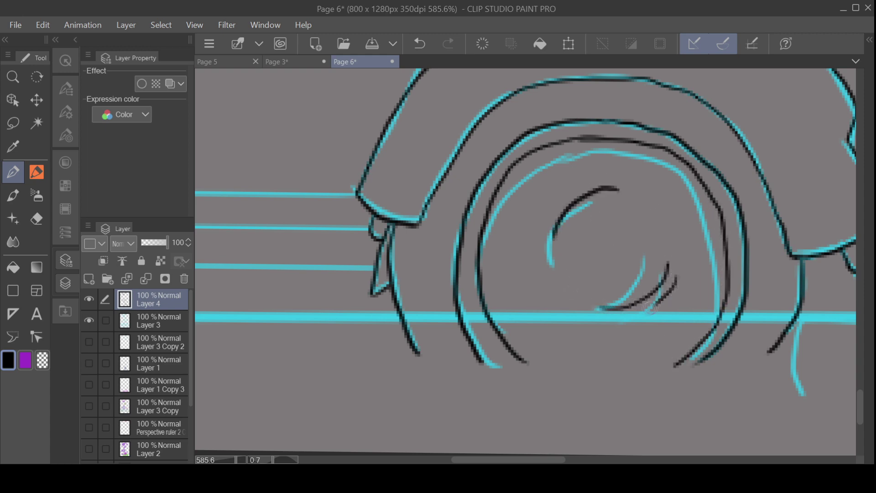
Step: Hide the Layer 3 sketch to check the line art on its own, and show it again
scroll(639, 201, down, 8)
click(89, 321)
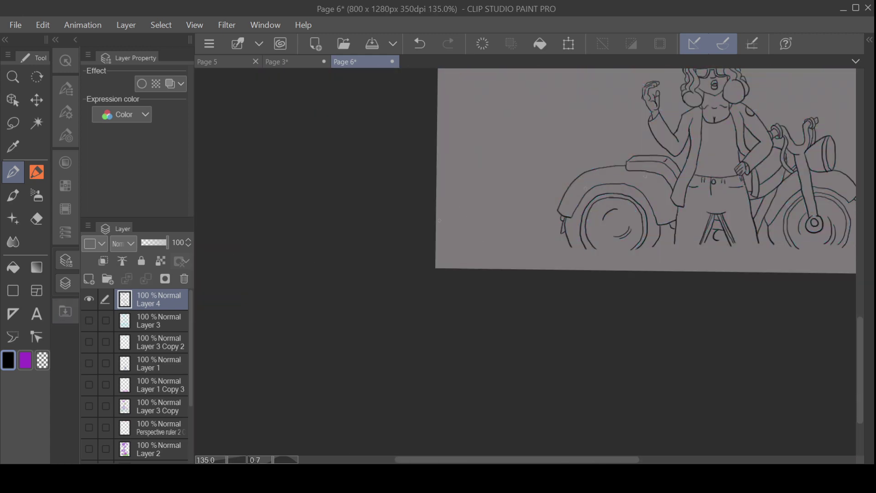
scroll(734, 134, down, 2)
click(89, 321)
Step: Show a perspective ruler and ink the three long horizontal ground lines running left from the rear fender
scroll(84, 413, down, 3)
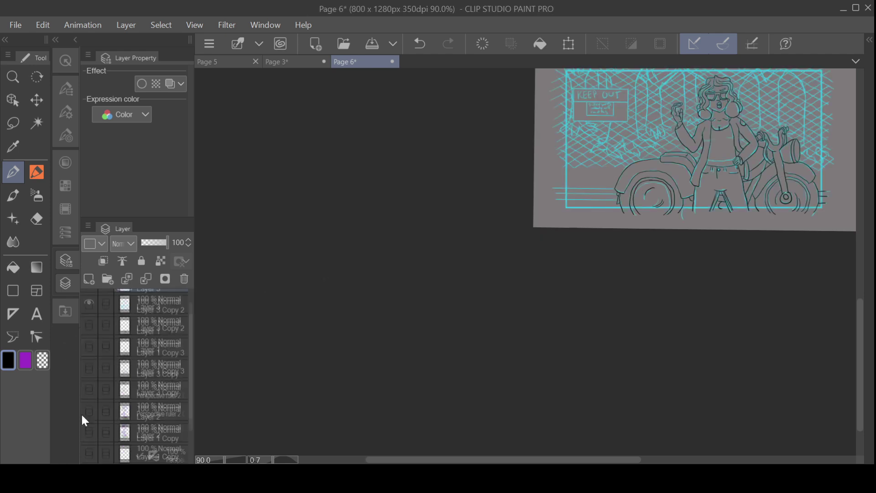
scroll(593, 187, up, 5)
scroll(593, 187, up, 1)
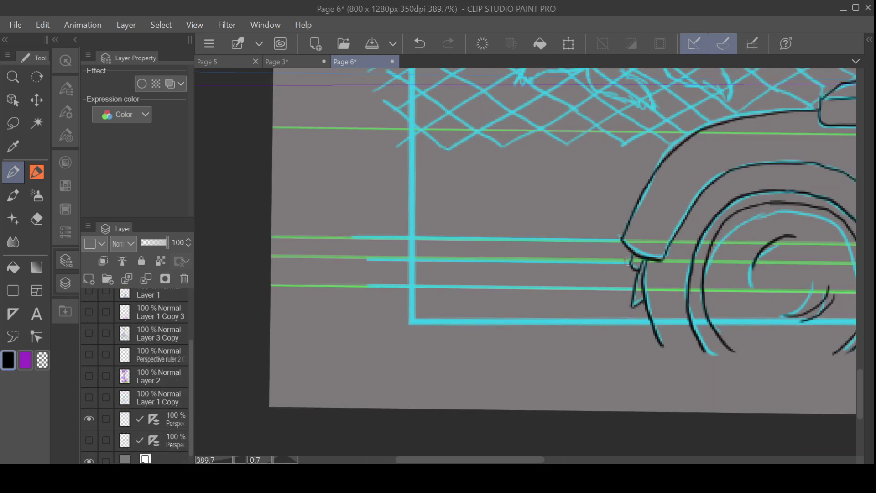
drag(632, 261, 348, 258)
drag(622, 240, 323, 237)
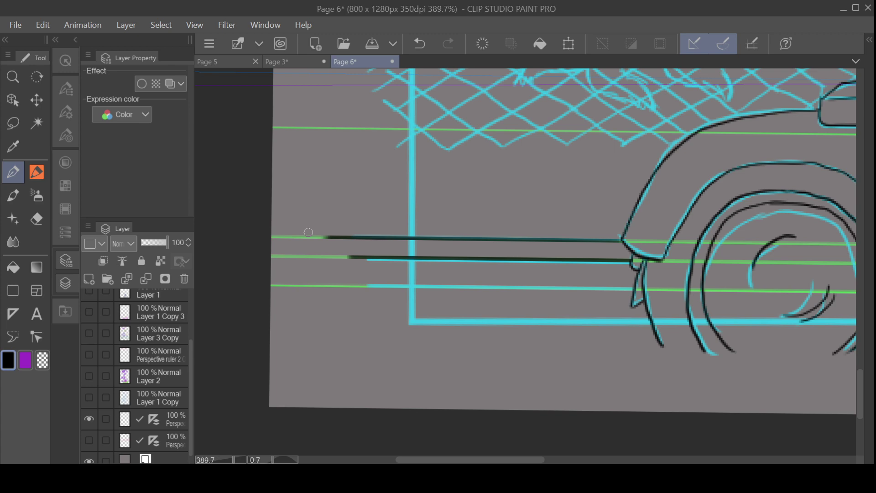
drag(634, 289, 318, 285)
Step: Switch to the other perspective ruler and ink the KEEP OUT sign's frame, divider line and small inner box
click(89, 419)
drag(860, 391, 859, 342)
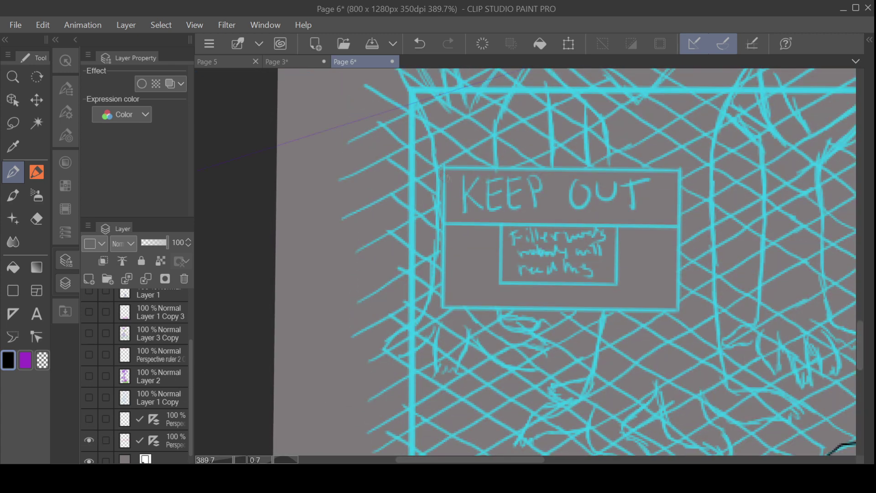
drag(444, 216, 443, 308)
drag(445, 167, 640, 168)
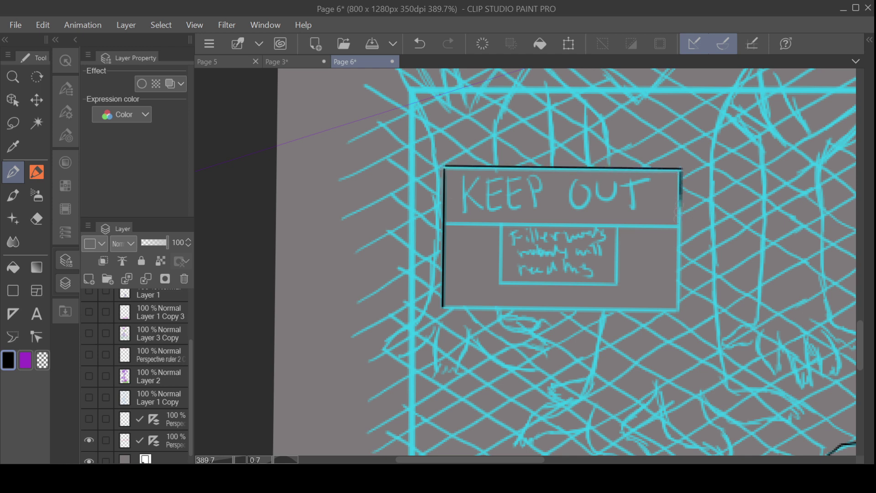
mouse_move(680, 210)
mouse_down()
mouse_move(676, 311)
mouse_move(444, 310)
mouse_up()
drag(443, 225, 613, 231)
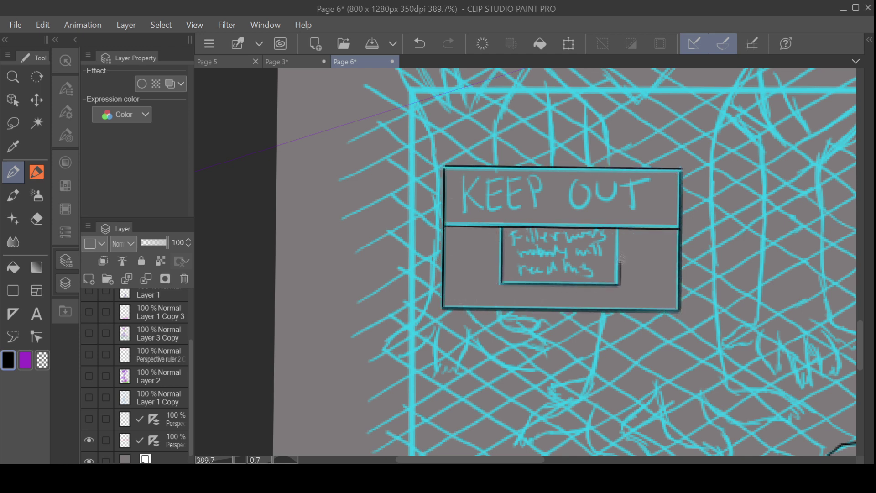
Step: Hide the perspective ruler and ink the first crossing chain-link wires at the fence's upper-left corner above the sign
scroll(173, 346, down, 2)
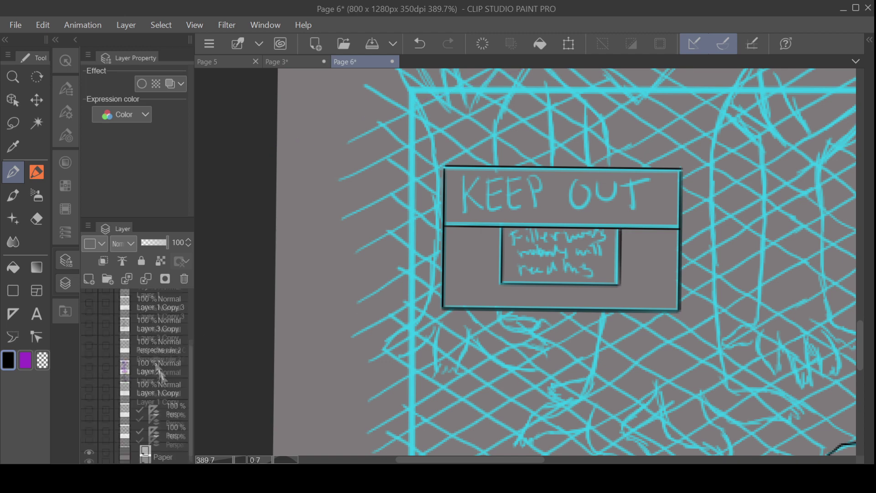
scroll(530, 397, down, 6)
scroll(460, 233, up, 16)
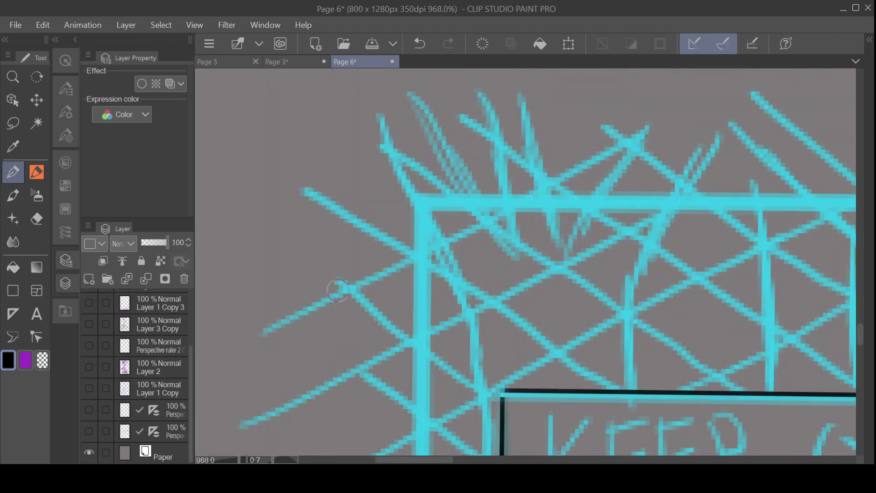
drag(338, 290, 622, 157)
drag(354, 372, 755, 168)
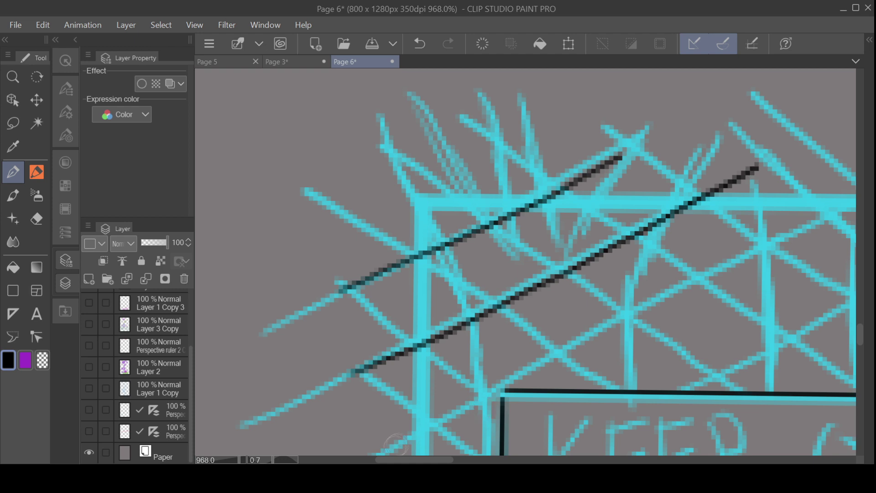
drag(392, 450, 855, 184)
drag(488, 393, 318, 257)
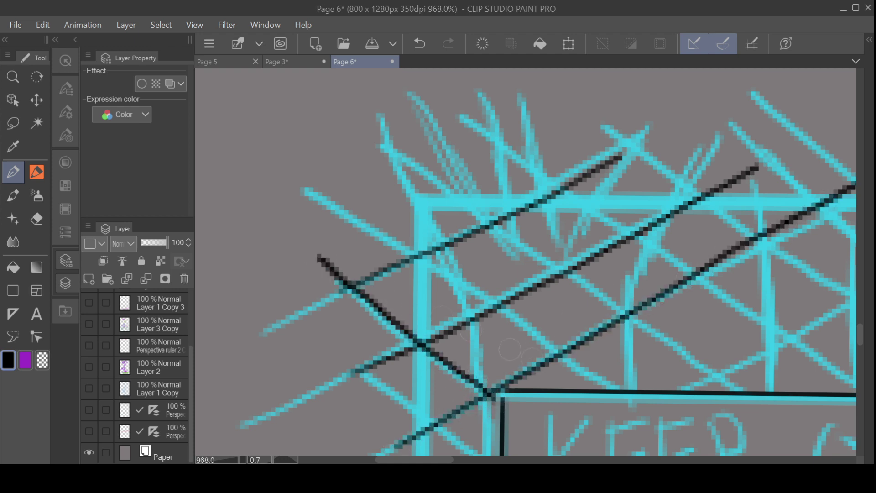
drag(614, 389, 359, 216)
drag(742, 390, 390, 133)
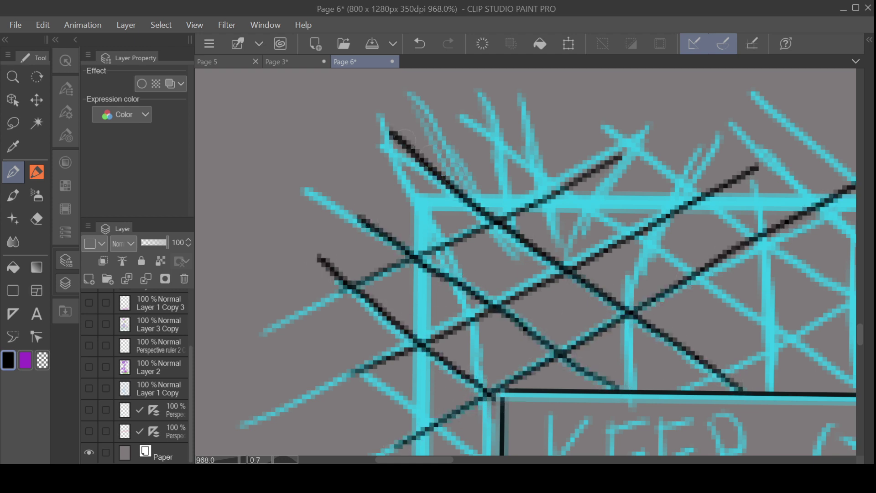
Step: Continue the crossing chain-link wires above the middle and right part of the KEEP OUT sign
drag(414, 460, 456, 459)
drag(525, 393, 477, 351)
key(ctrl+z)
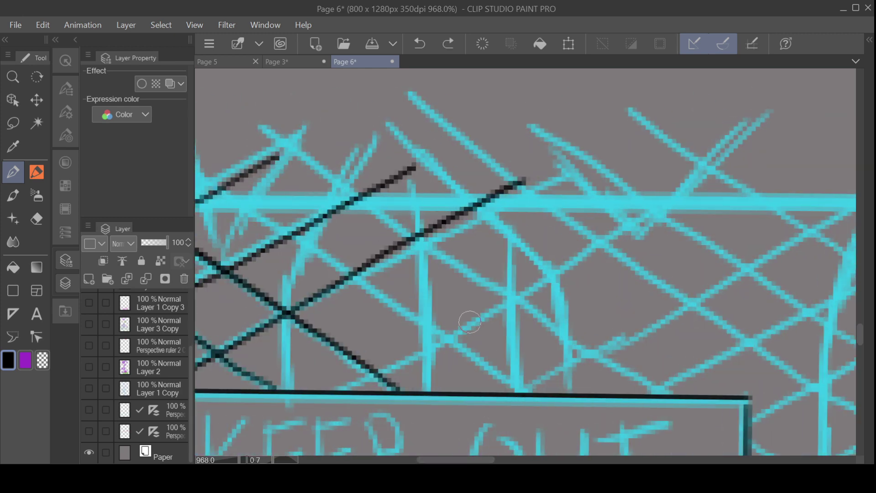
drag(525, 391, 197, 169)
mouse_move(675, 392)
mouse_down()
mouse_move(590, 353)
mouse_move(312, 147)
mouse_up()
drag(355, 384, 715, 174)
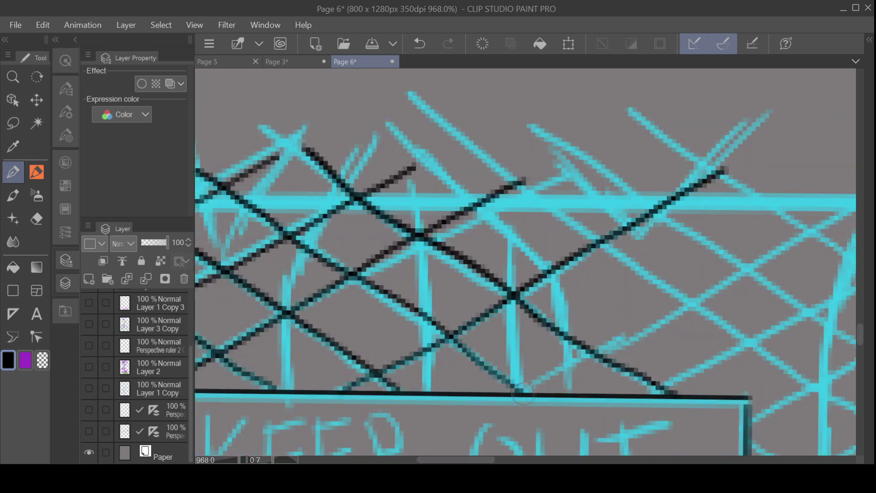
drag(524, 393, 867, 194)
Step: Ink the parallel rising fence wires that run up and right from the sign's upper-right corner and right edge
drag(455, 459, 492, 460)
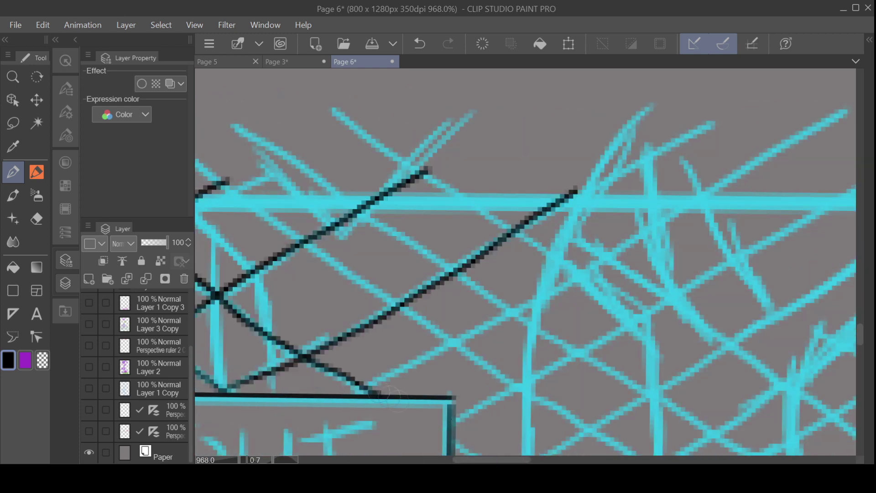
drag(365, 390, 785, 153)
drag(456, 420, 856, 186)
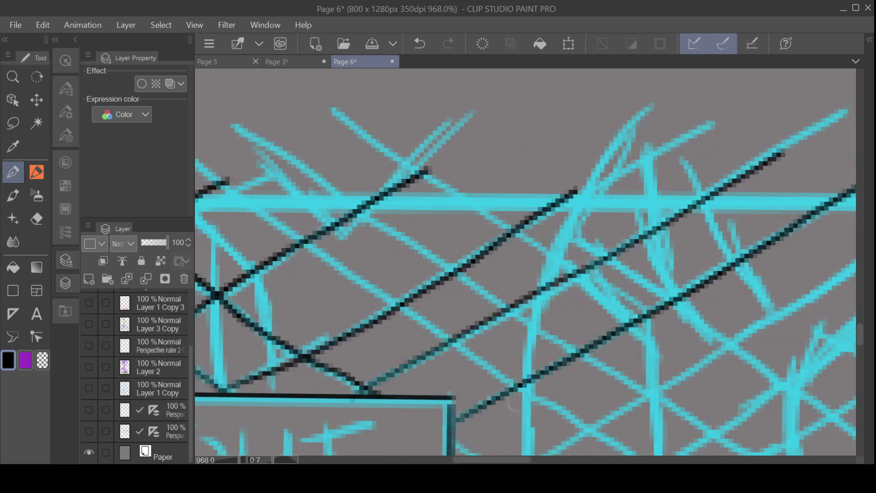
drag(864, 339, 864, 351)
drag(454, 303, 821, 82)
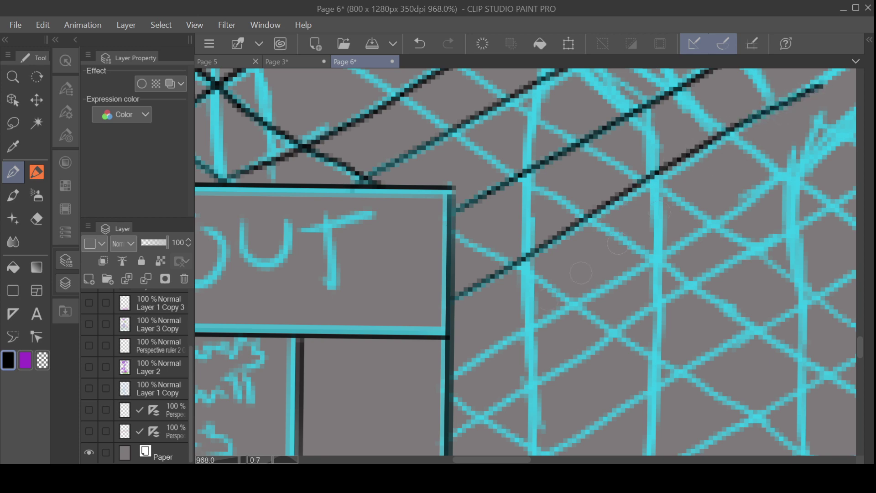
drag(451, 381, 848, 130)
drag(451, 438, 835, 191)
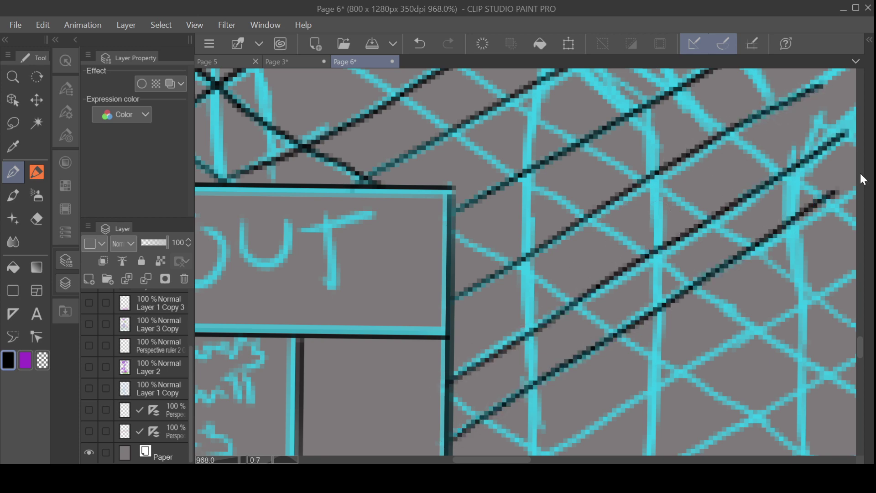
drag(861, 347, 860, 359)
drag(452, 319, 833, 92)
Step: Ink the rising fence wires running down and left from the sign's bottom edge and lower-left side
drag(492, 460, 458, 459)
drag(860, 359, 860, 370)
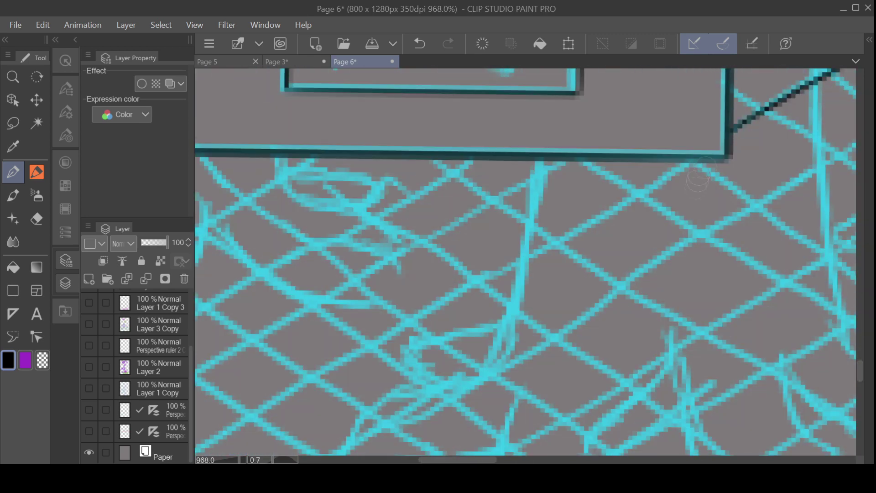
drag(698, 158, 237, 408)
drag(563, 158, 199, 371)
drag(480, 460, 451, 460)
drag(280, 400, 519, 270)
key(ctrl+z)
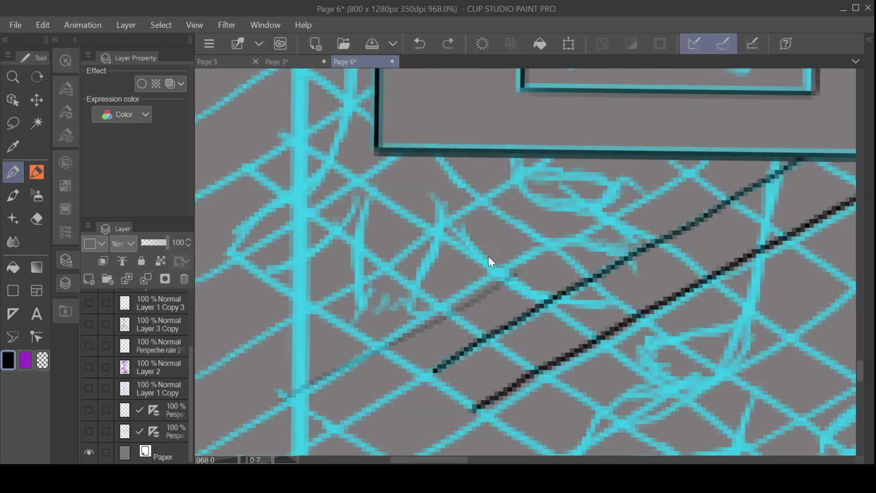
drag(710, 155, 246, 418)
drag(561, 157, 217, 364)
drag(402, 154, 229, 268)
drag(377, 92, 230, 192)
Step: Ink the crossing chain-link wires in the narrow strip between the panel's left border and the sign
drag(860, 370, 860, 355)
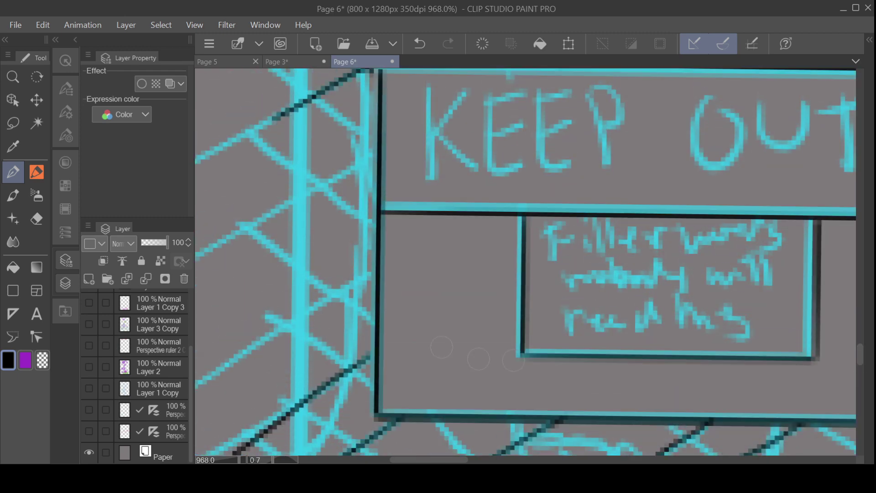
drag(376, 271, 221, 359)
drag(375, 383, 249, 291)
drag(373, 317, 233, 204)
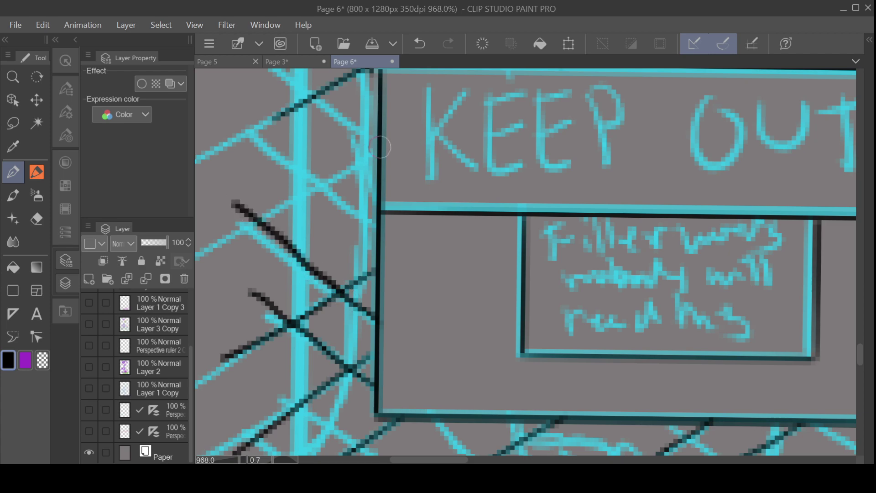
drag(377, 150, 215, 255)
drag(376, 225, 247, 142)
drag(376, 148, 264, 73)
Step: Ink the parallel rising fence wires below the sign, from the left post across the lower-left fence area
mouse_move(860, 354)
mouse_down()
mouse_move(860, 337)
mouse_move(861, 378)
mouse_up()
mouse_move(480, 196)
mouse_down()
mouse_move(264, 315)
mouse_move(226, 349)
mouse_up()
key(ctrl+z)
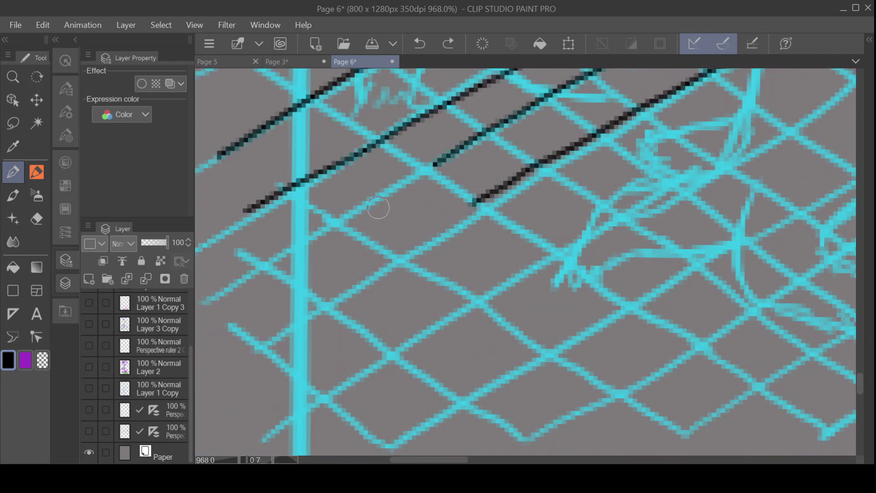
drag(487, 199, 216, 363)
drag(452, 153, 212, 299)
drag(255, 442, 817, 112)
Step: Ink the rising and crossing chain-link wires down to the fence's lower zigzag edge, up to the large motorcycle curve
scroll(864, 388, down, 2)
mouse_move(225, 255)
mouse_down()
mouse_move(352, 363)
mouse_move(498, 317)
mouse_move(775, 161)
mouse_up()
mouse_move(240, 187)
mouse_down()
mouse_move(475, 347)
mouse_move(561, 356)
mouse_move(829, 200)
mouse_up()
mouse_move(271, 114)
mouse_down()
mouse_move(413, 209)
mouse_move(661, 349)
mouse_move(830, 277)
mouse_move(855, 257)
mouse_up()
drag(448, 461, 486, 461)
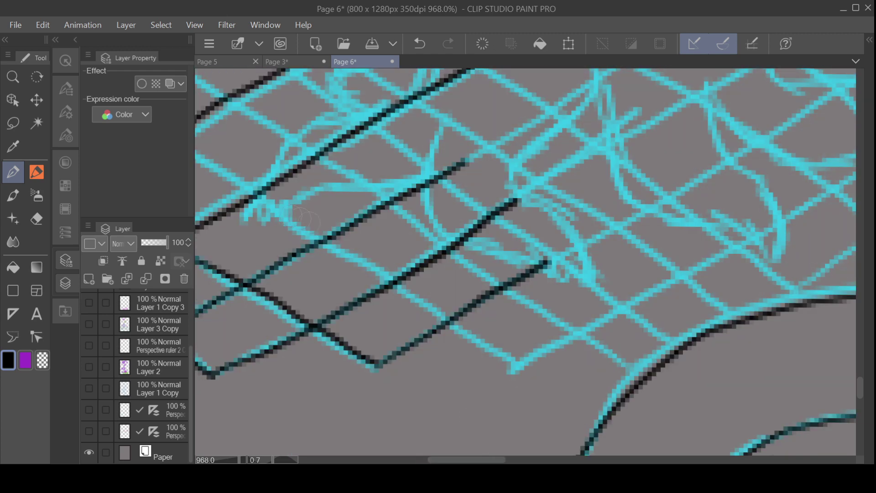
mouse_move(210, 170)
mouse_down()
mouse_move(315, 227)
mouse_move(515, 368)
mouse_move(810, 197)
mouse_up()
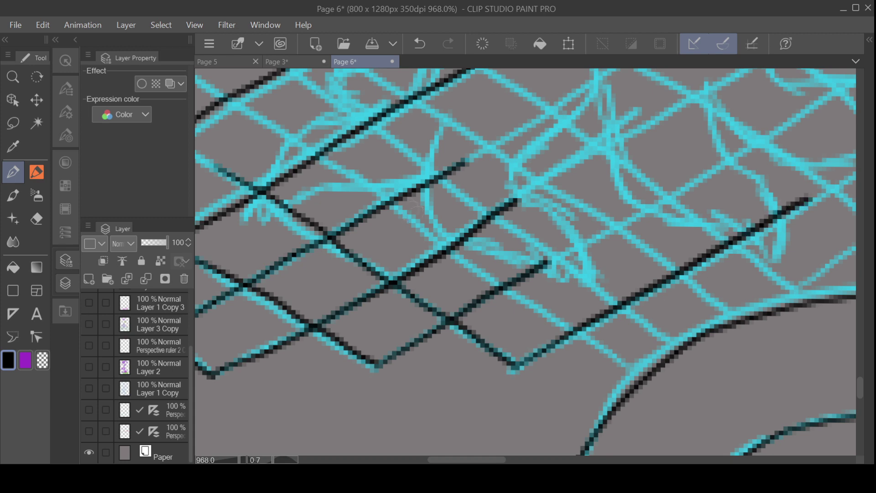
mouse_move(286, 133)
mouse_down()
mouse_move(524, 305)
mouse_move(637, 372)
mouse_move(856, 237)
mouse_up()
Step: Ink the first crossing wires and a long rising wire where the fence meets the left side of the motorcycle's large curve
drag(478, 460, 516, 460)
drag(221, 181, 300, 223)
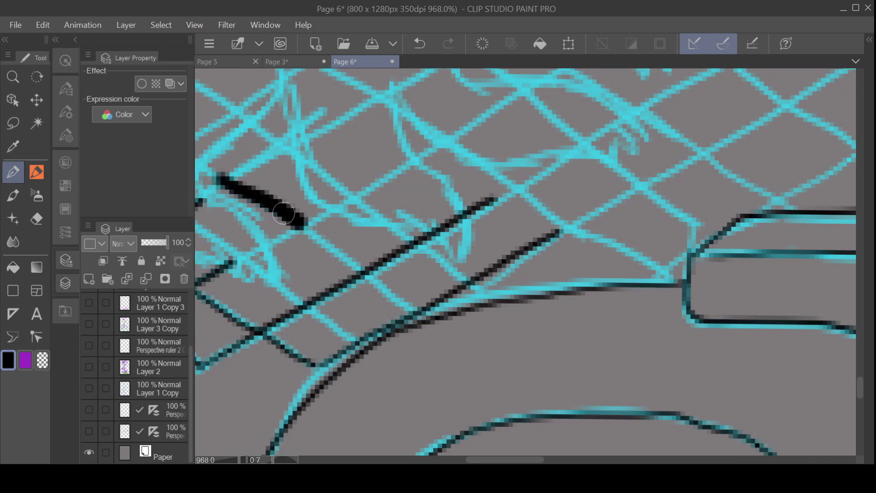
key(ctrl+z)
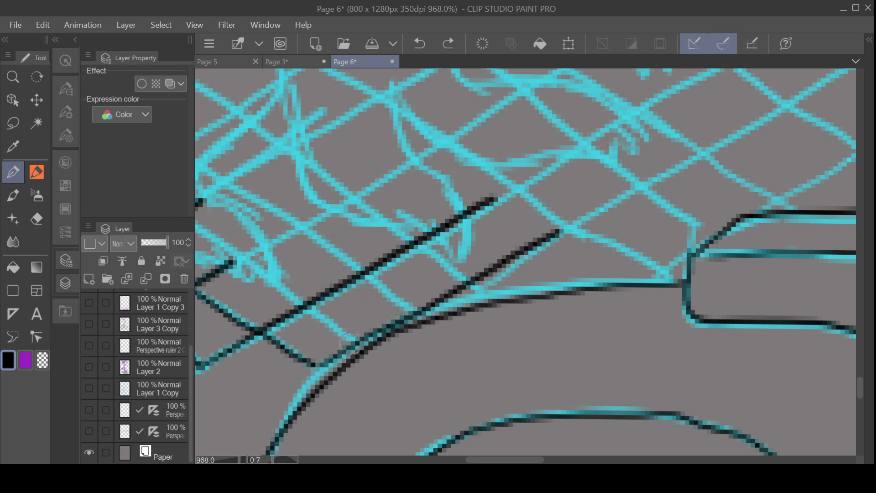
mouse_move(359, 341)
mouse_down()
mouse_move(218, 261)
mouse_move(358, 332)
mouse_up()
key(ctrl+z)
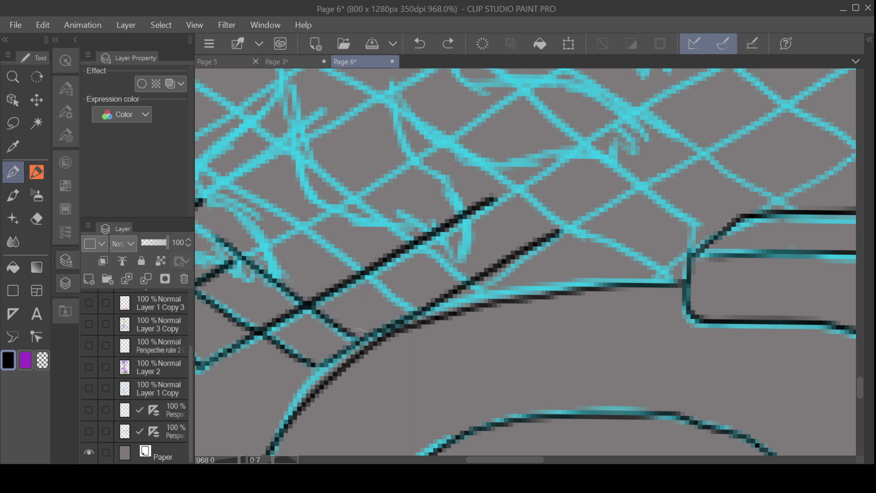
drag(219, 270, 520, 91)
drag(211, 166, 425, 318)
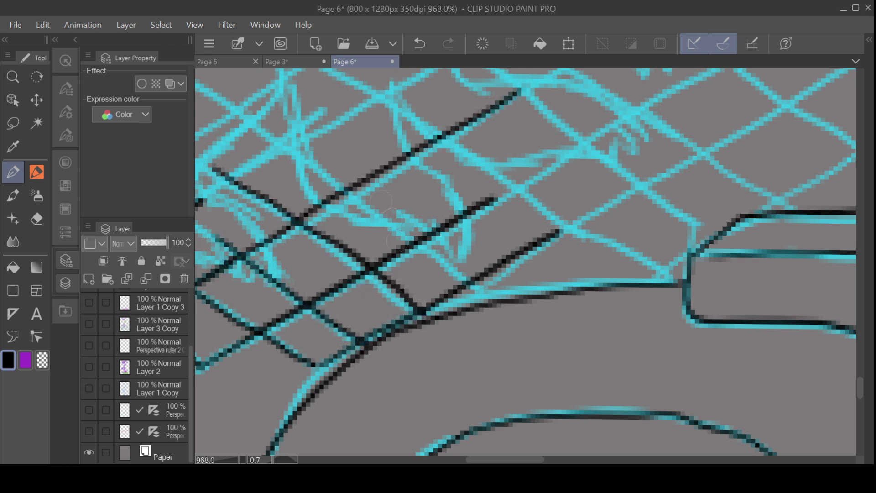
Step: Ink two long falling wires and two rising wires above the top of the motorcycle's large curve
drag(239, 110, 472, 290)
drag(335, 75, 669, 284)
drag(456, 292, 817, 89)
drag(460, 209, 694, 69)
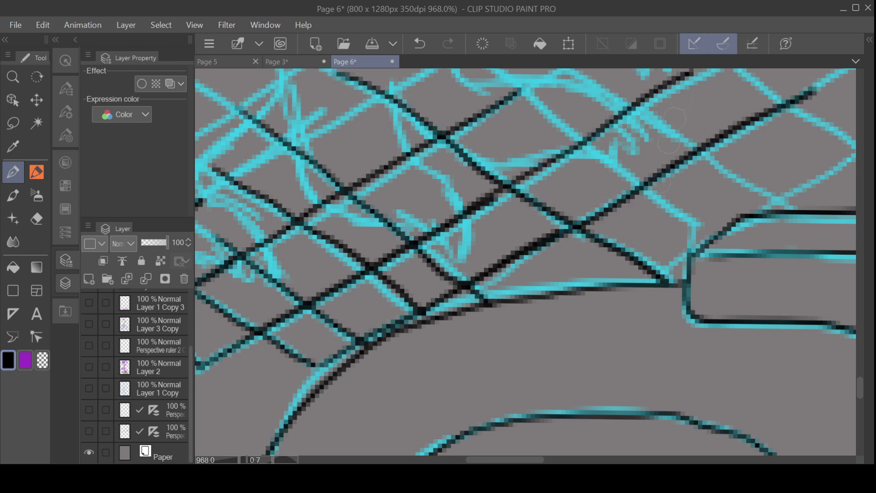
Step: Ink the falling chain-link wires that end at the top of the motorcycle's rounded block
drag(504, 459, 546, 459)
drag(383, 244, 218, 125)
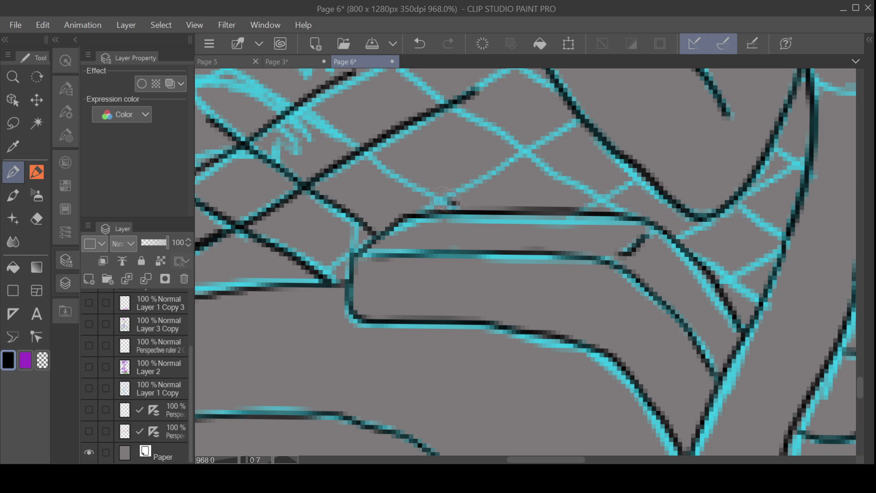
drag(457, 204, 254, 83)
drag(403, 80, 635, 215)
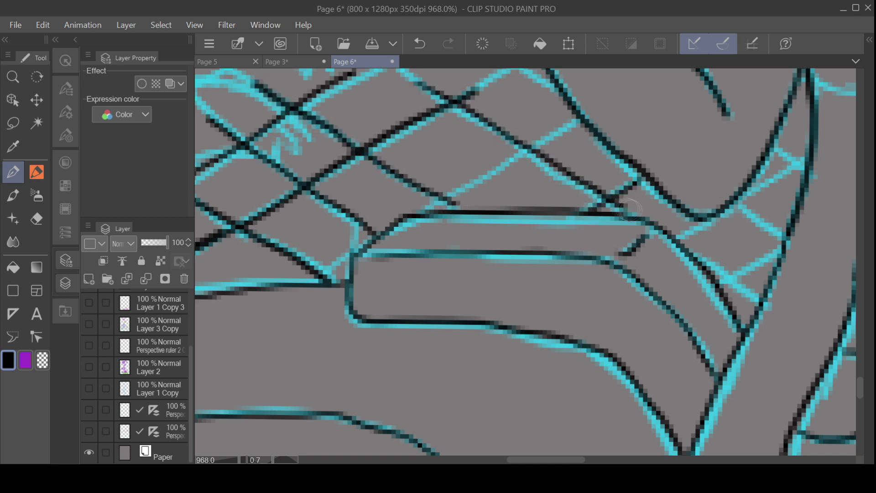
Step: Ink the short wires in the narrow gap right of the rounded block and the missing rising wires above and left of it
drag(692, 246, 771, 305)
drag(727, 283, 782, 259)
drag(677, 238, 804, 158)
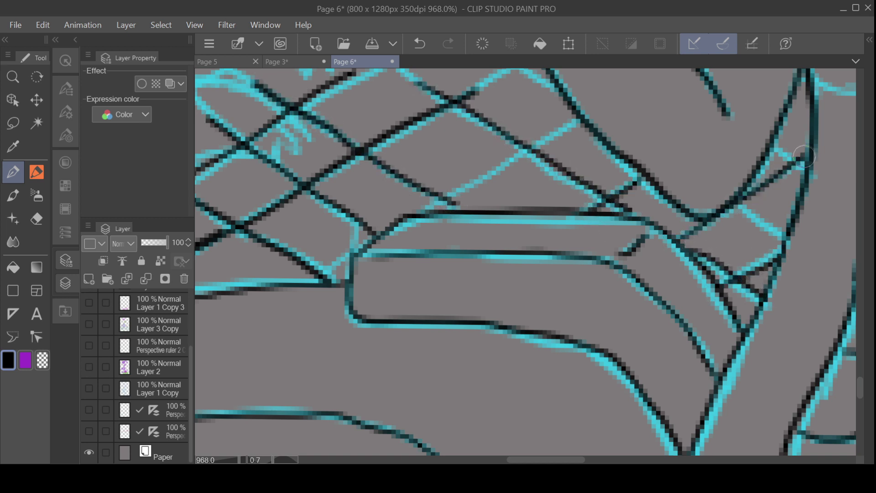
drag(787, 241, 739, 198)
drag(803, 165, 770, 143)
mouse_move(532, 460)
mouse_down()
mouse_move(556, 459)
mouse_move(526, 460)
mouse_up()
drag(634, 117, 474, 214)
drag(421, 240, 344, 284)
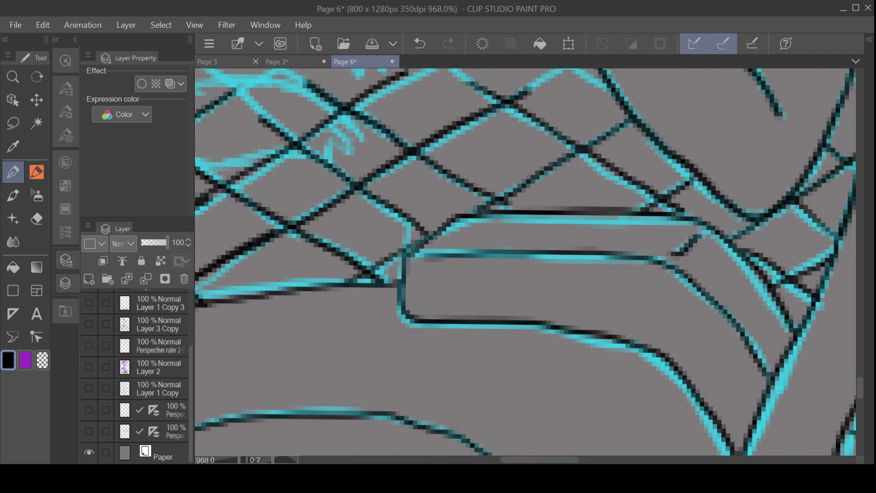
Step: Ink the crossing fence wires visible in the triangular gap between the woman's bent arm and her body
drag(539, 459, 629, 459)
drag(860, 384, 860, 371)
drag(541, 363, 617, 319)
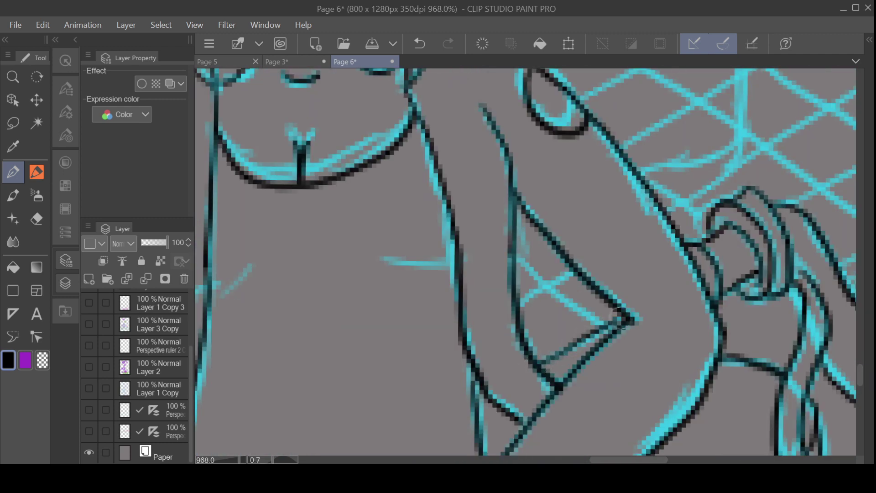
drag(520, 260, 600, 330)
mouse_move(517, 313)
mouse_down()
mouse_move(573, 269)
mouse_move(508, 329)
mouse_up()
Step: Draw two rounded rear-view mirrors with double edges and short stems above the motorcycle's handlebar grips
scroll(613, 276, right, 10)
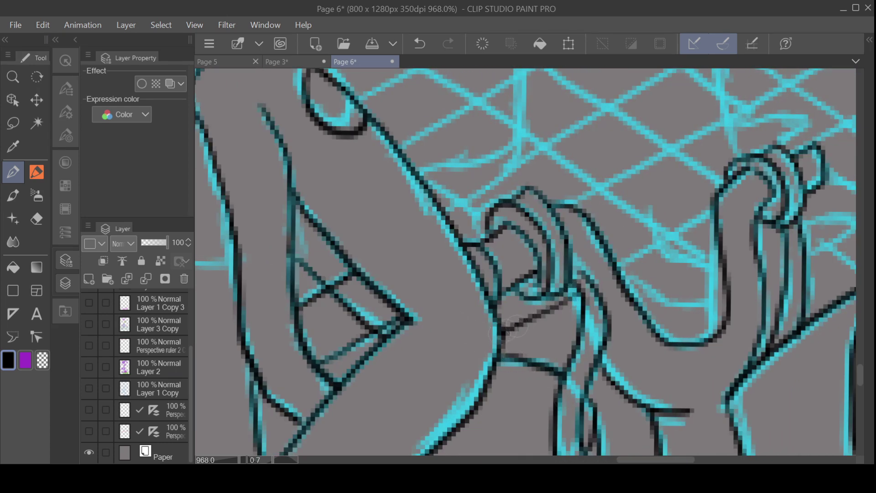
mouse_move(425, 177)
mouse_down()
mouse_move(474, 212)
mouse_move(643, 86)
mouse_up()
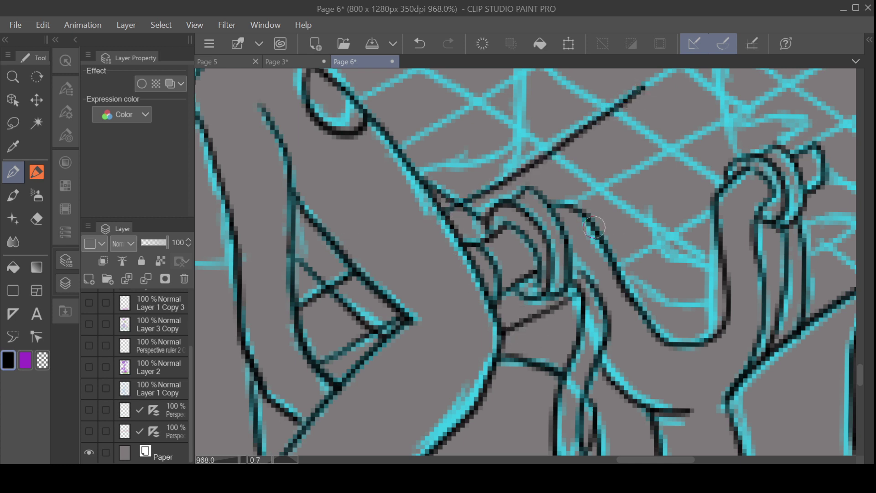
key(ctrl+z)
mouse_move(521, 108)
mouse_down()
mouse_move(516, 153)
mouse_move(528, 166)
mouse_up()
mouse_move(524, 104)
mouse_down()
mouse_move(583, 124)
mouse_move(570, 167)
mouse_up()
mouse_move(525, 163)
mouse_down()
mouse_move(568, 170)
mouse_move(583, 205)
mouse_up()
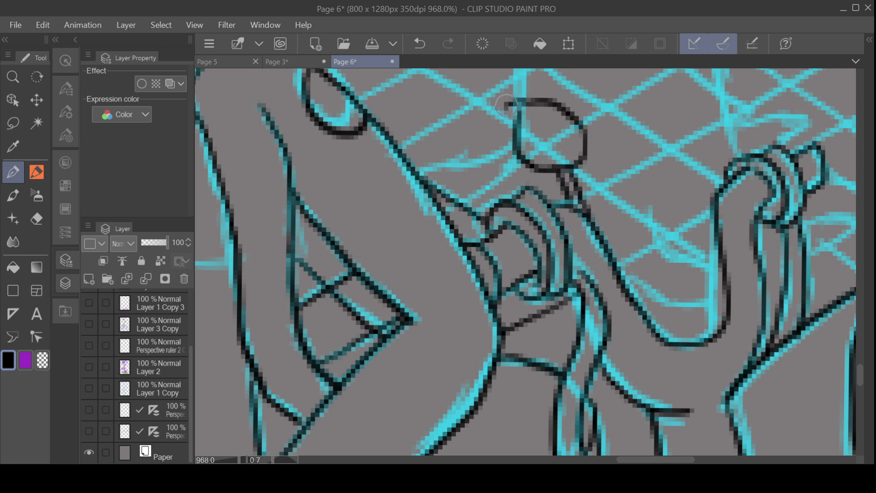
drag(506, 106, 525, 166)
drag(734, 75, 724, 144)
mouse_move(731, 78)
mouse_down()
mouse_move(762, 75)
mouse_move(723, 147)
mouse_move(726, 192)
mouse_up()
drag(744, 137, 733, 191)
drag(739, 85, 711, 144)
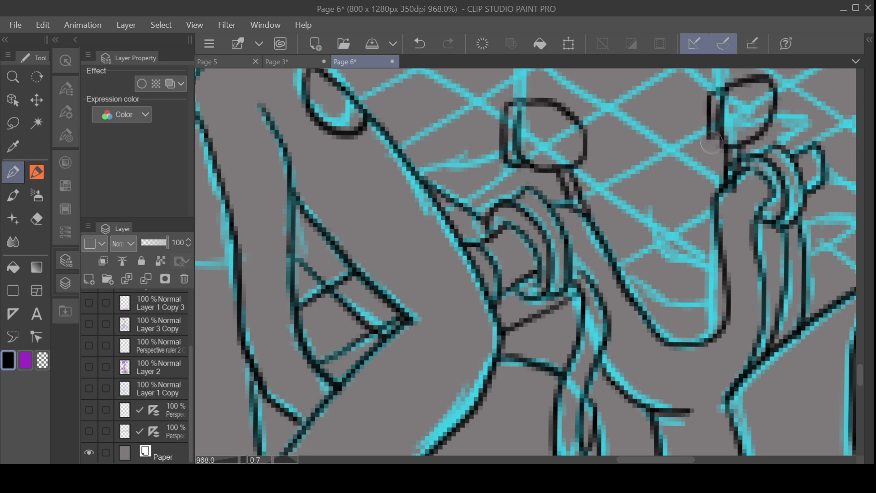
Step: Ink the rising and crossing fence wires behind the handlebars, stopping at the mirrors, the arm and the grips
drag(578, 203, 712, 122)
drag(446, 212, 516, 166)
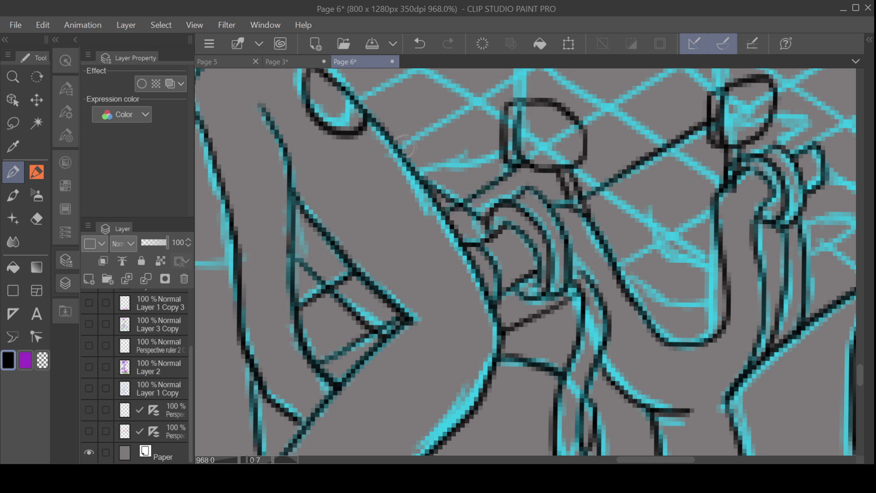
drag(398, 151, 525, 70)
drag(619, 268, 712, 210)
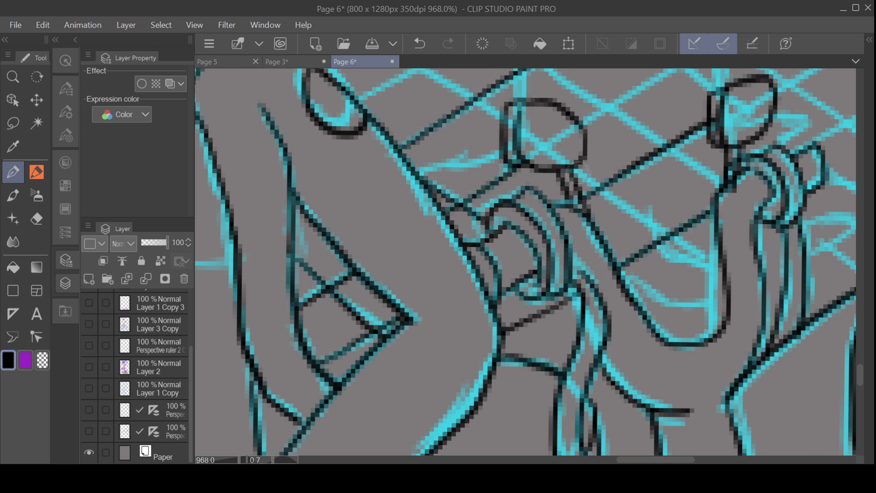
drag(703, 257, 574, 169)
drag(499, 115, 425, 77)
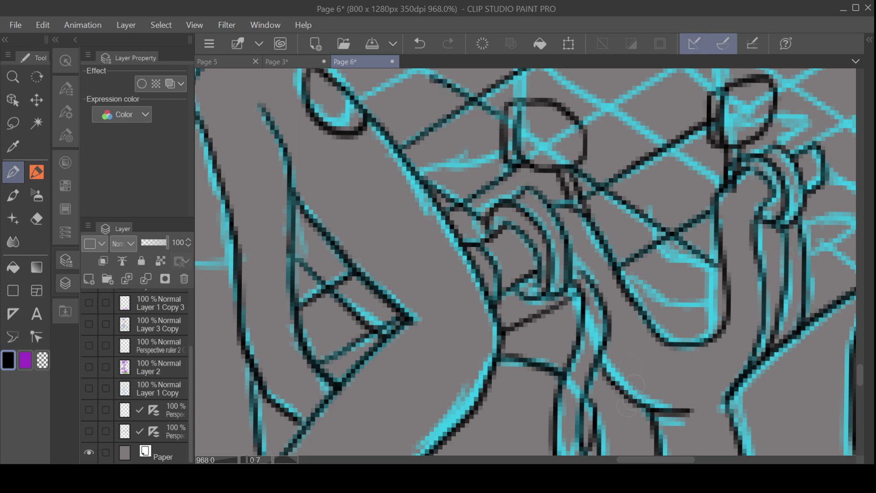
Step: Ink the crossing chain-link wires at the fence's lower-right end, beside the motorcycle's rounded right part
scroll(561, 424, right, 6)
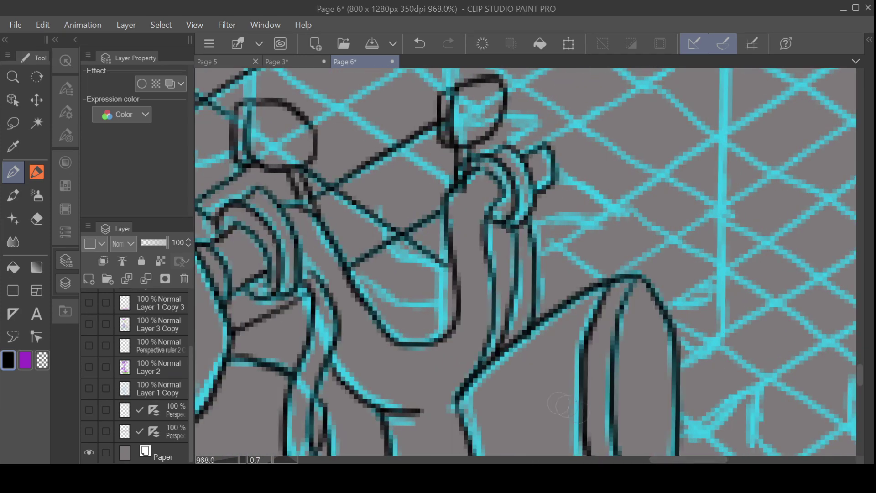
drag(859, 379, 858, 397)
drag(698, 460, 735, 460)
drag(472, 286, 664, 168)
drag(570, 331, 377, 214)
drag(570, 330, 757, 194)
drag(376, 127, 673, 310)
drag(740, 261, 450, 71)
drag(399, 245, 639, 80)
Step: Ink the rising and falling wires between the top of the motorcycle's rounded right part and the right fence post
scroll(863, 391, up, 5)
drag(380, 343, 703, 147)
key(ctrl+z)
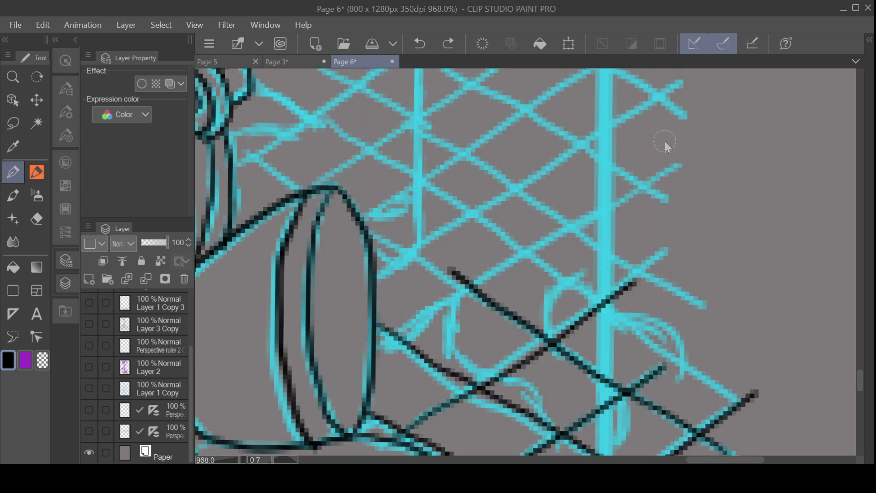
drag(375, 342, 691, 151)
mouse_move(459, 276)
mouse_down()
mouse_move(365, 237)
mouse_move(230, 144)
mouse_up()
drag(303, 190, 493, 68)
drag(365, 218, 602, 69)
mouse_move(369, 293)
mouse_down()
mouse_move(484, 205)
mouse_move(683, 76)
mouse_up()
mouse_move(733, 401)
mouse_down()
mouse_move(268, 77)
mouse_move(692, 354)
mouse_up()
key(ctrl+z)
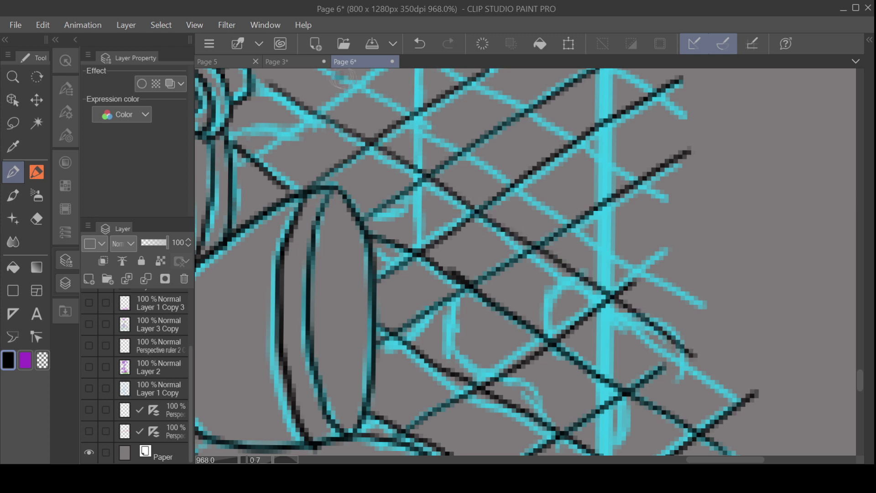
drag(338, 75, 712, 301)
Step: Ink the next rows of crossing fence wires above, from beside the right mirror to the right fence post
scroll(712, 301, up, 3)
drag(233, 315, 572, 84)
drag(477, 218, 669, 92)
drag(668, 338, 287, 97)
drag(691, 250, 387, 78)
mouse_move(260, 222)
mouse_down()
mouse_move(408, 89)
mouse_move(456, 67)
mouse_up()
mouse_move(369, 224)
mouse_down()
mouse_move(300, 194)
mouse_move(204, 129)
mouse_up()
Step: Continue the rising and falling chain-link wires up the middle of the fence's right section, past the right post
drag(860, 360, 861, 359)
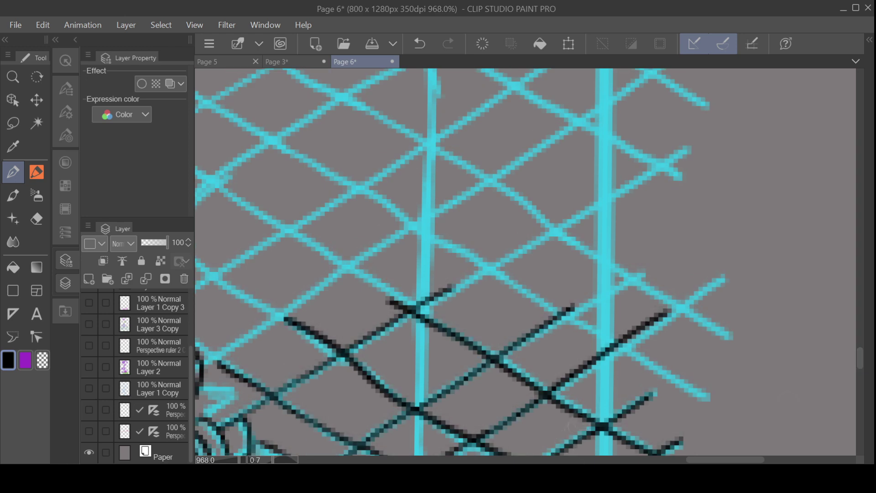
drag(551, 322, 707, 229)
key(ctrl+z)
mouse_move(406, 322)
mouse_down()
mouse_move(505, 248)
mouse_move(700, 137)
mouse_up()
mouse_move(208, 365)
mouse_down()
mouse_move(483, 182)
mouse_move(680, 69)
mouse_up()
drag(715, 397, 226, 105)
mouse_move(735, 338)
mouse_down()
mouse_move(339, 73)
mouse_move(361, 107)
mouse_move(739, 365)
mouse_up()
key(ctrl+z)
drag(203, 174, 389, 295)
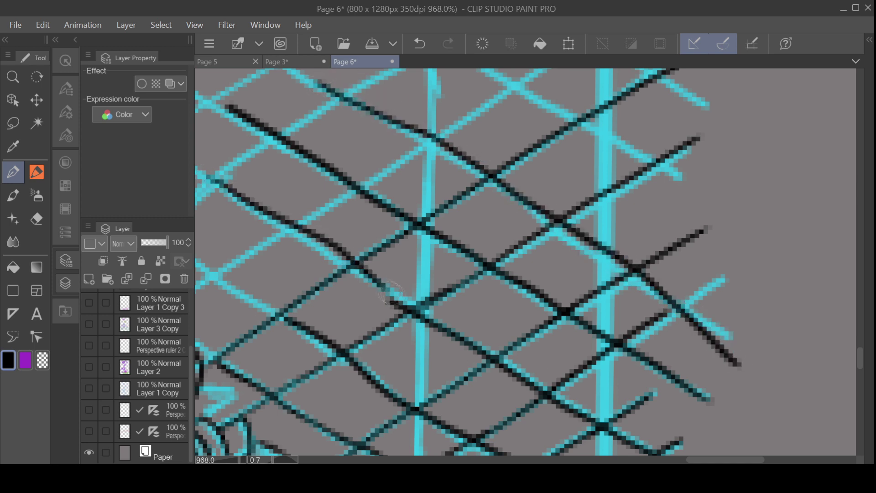
drag(199, 299, 533, 75)
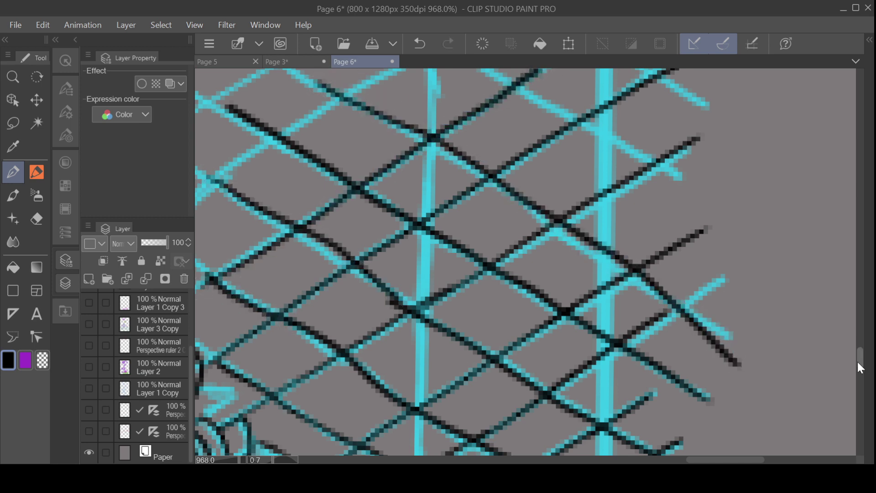
Step: Ink the long crossing wires in the upper part of the fence's right section, extending just beyond the right post
drag(861, 368, 860, 352)
mouse_move(687, 417)
mouse_down()
mouse_move(470, 319)
mouse_move(245, 172)
mouse_up()
mouse_move(208, 434)
mouse_down()
mouse_move(324, 349)
mouse_move(698, 131)
mouse_up()
mouse_move(719, 360)
mouse_down()
mouse_move(670, 335)
mouse_move(484, 225)
mouse_move(301, 92)
mouse_up()
drag(534, 320, 706, 207)
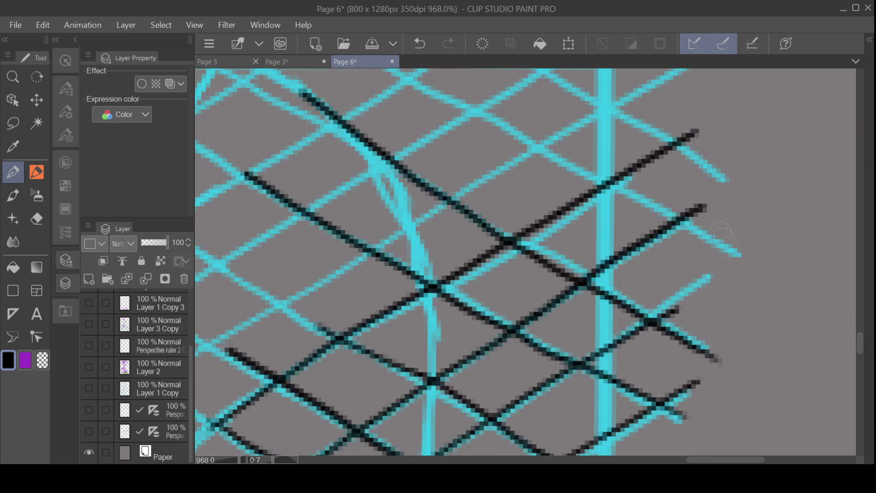
mouse_move(722, 236)
mouse_down()
mouse_move(459, 101)
mouse_move(418, 90)
mouse_move(758, 279)
mouse_up()
key(ctrl+z)
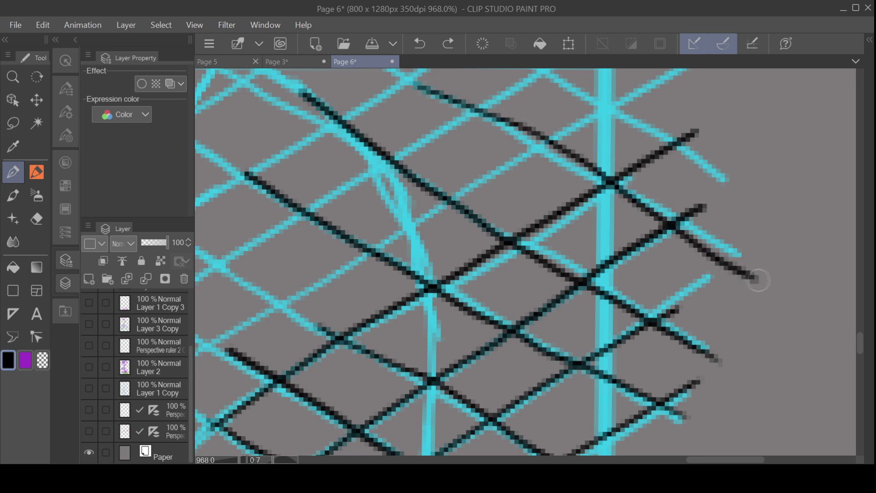
drag(226, 334, 643, 83)
Step: Ink the crossing wires around the fence frame's upper-right corner, overshooting its top and right edges
scroll(857, 335, up, 3)
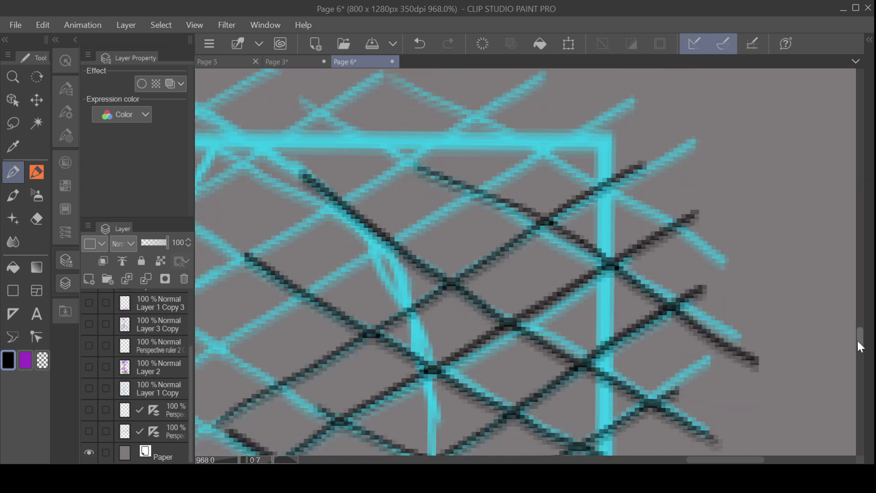
drag(497, 111, 518, 99)
drag(204, 192, 357, 94)
drag(337, 196, 217, 123)
drag(460, 181, 324, 112)
drag(726, 240, 455, 92)
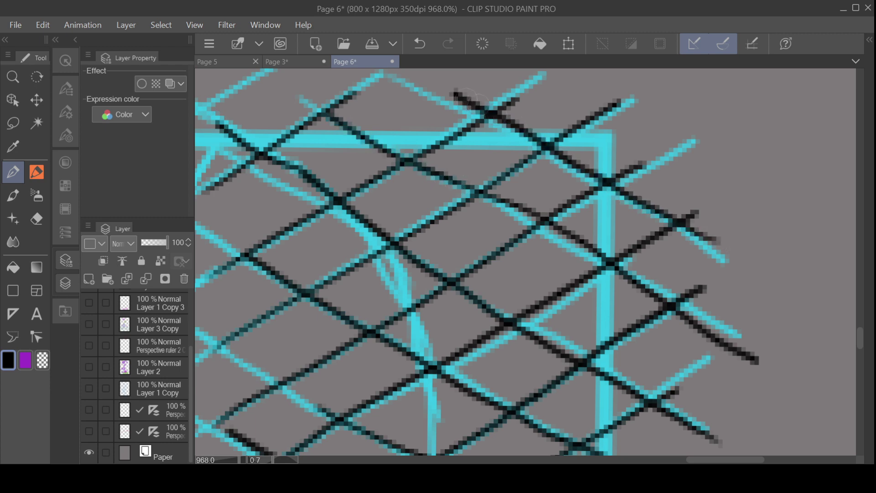
Step: Ink the rising and crossing wires along the frame's top edge, left of the wires inked at the upper-right corner
drag(709, 460, 660, 460)
drag(346, 437, 640, 264)
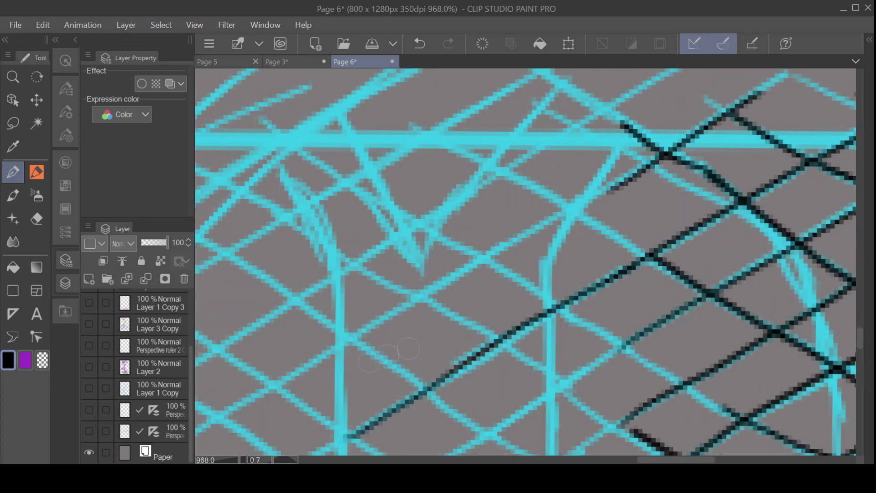
drag(258, 392, 642, 165)
drag(206, 359, 644, 80)
drag(208, 266, 523, 78)
drag(715, 173, 586, 102)
drag(698, 286, 396, 100)
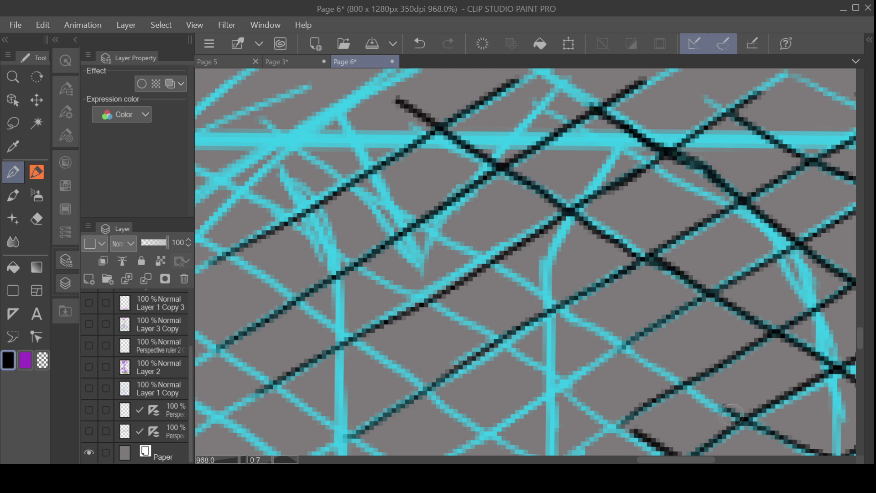
drag(739, 422, 595, 337)
key(ctrl+z)
mouse_move(279, 141)
mouse_down()
mouse_move(525, 287)
mouse_move(682, 398)
mouse_move(460, 240)
mouse_move(270, 127)
mouse_up()
key(ctrl+z)
Step: Ink the long rising wires above the two mirrors and add the first falling wires across them
drag(860, 340, 859, 360)
drag(404, 405, 616, 288)
drag(321, 370, 628, 189)
drag(225, 359, 609, 108)
drag(613, 190, 428, 71)
drag(197, 296, 559, 71)
drag(626, 294, 305, 96)
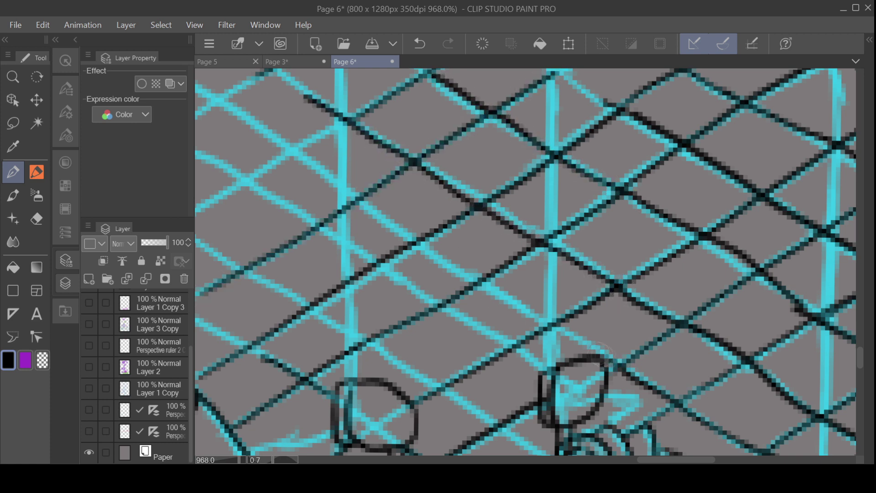
Step: Ink the remaining long falling wires that cross the fence from the woman's side down to the mirrors
mouse_move(607, 360)
mouse_down()
mouse_move(386, 233)
mouse_move(220, 103)
mouse_up()
drag(516, 359, 202, 151)
drag(858, 360, 859, 366)
drag(559, 371, 203, 148)
Step: Ink the fence wires that start at the woman's shoulder, arm and long hair and rise to the right
drag(664, 460, 621, 460)
mouse_move(618, 258)
mouse_down()
mouse_move(510, 185)
mouse_move(598, 230)
mouse_move(544, 207)
mouse_move(626, 260)
mouse_up()
key(ctrl+z)
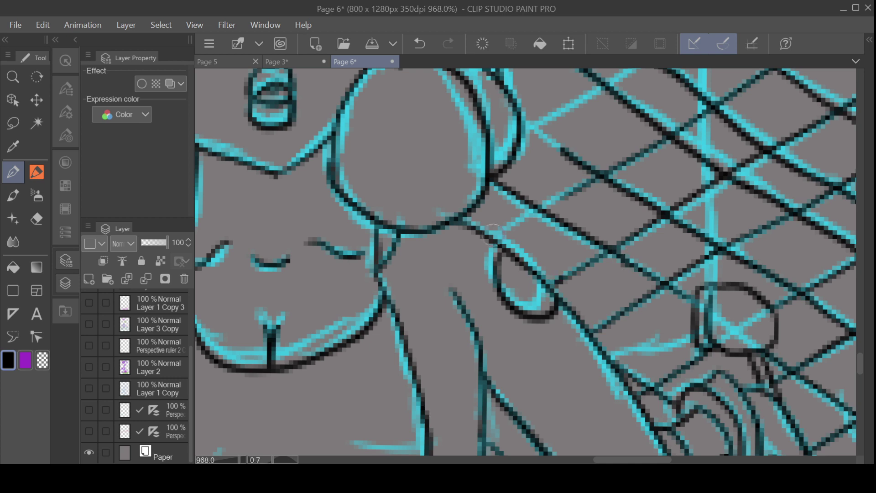
drag(492, 235, 589, 182)
drag(529, 124, 570, 155)
drag(860, 365, 861, 350)
drag(523, 369, 733, 253)
drag(482, 298, 655, 204)
drag(457, 240, 603, 163)
drag(415, 188, 566, 91)
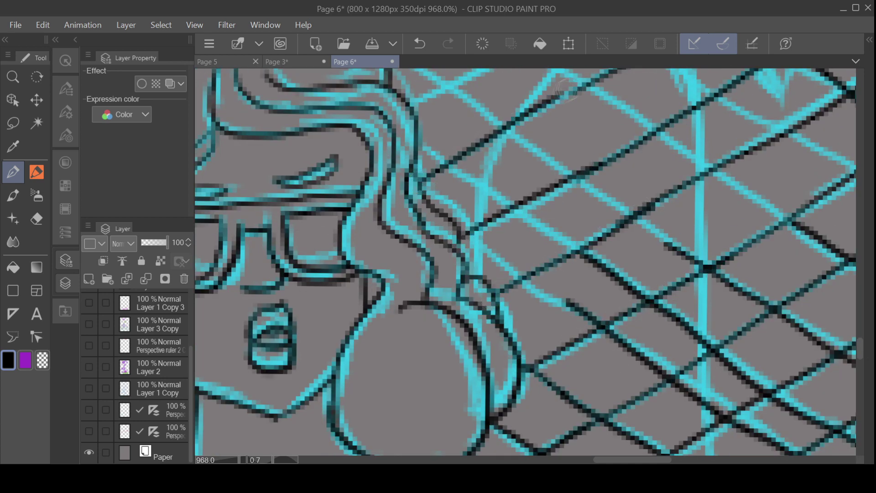
Step: Ink the falling fence wires that start at the woman's long hair and cross the rising wires to its right
drag(575, 307, 452, 226)
drag(616, 272, 416, 139)
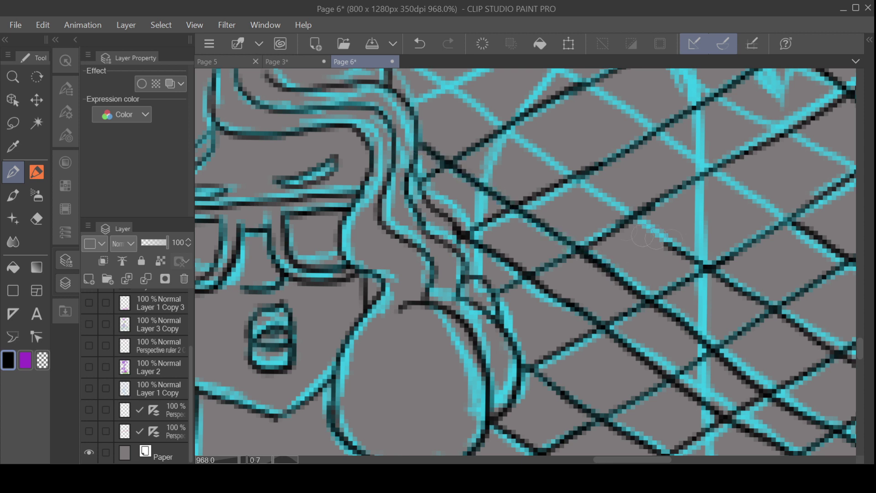
drag(677, 250, 441, 80)
drag(797, 228, 661, 126)
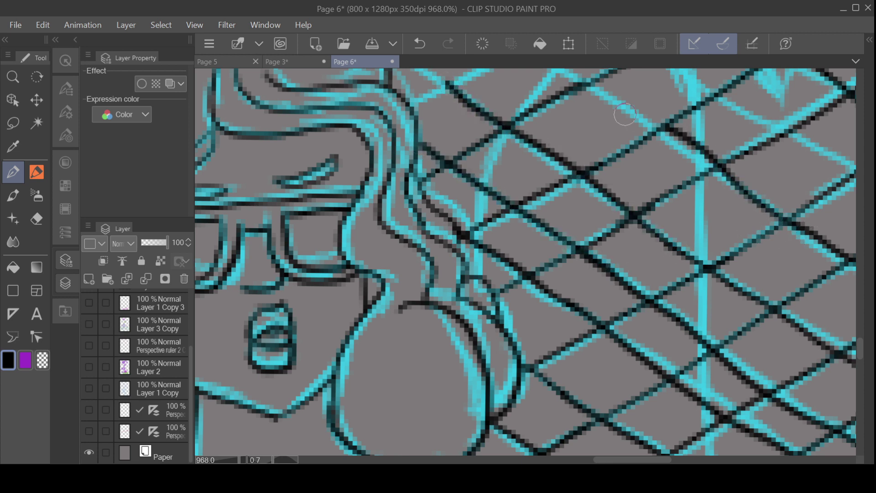
key(ctrl+z)
drag(588, 83, 796, 223)
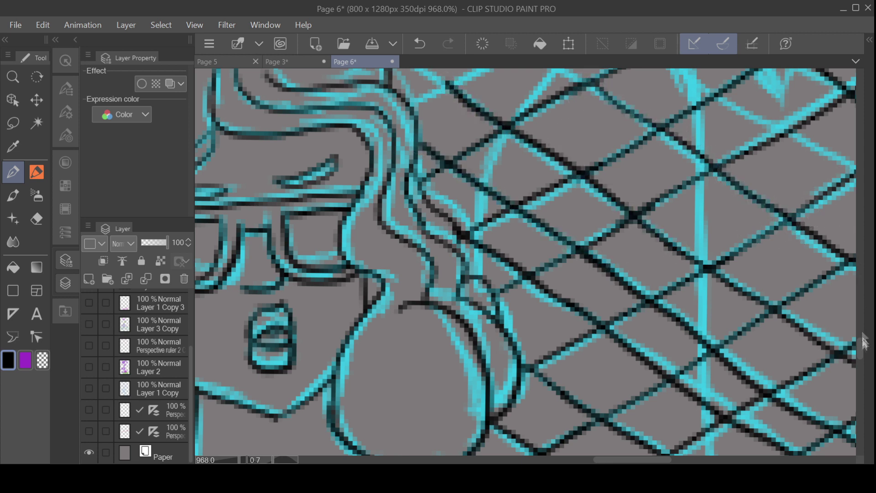
Step: Ink the falling and rising wires above the woman's hair so they extend past the frame's top edge
drag(861, 338, 862, 324)
mouse_move(411, 326)
mouse_down()
mouse_move(570, 243)
mouse_move(720, 147)
mouse_up()
drag(602, 310, 314, 139)
drag(433, 301, 242, 168)
drag(258, 223, 445, 117)
drag(385, 269, 628, 131)
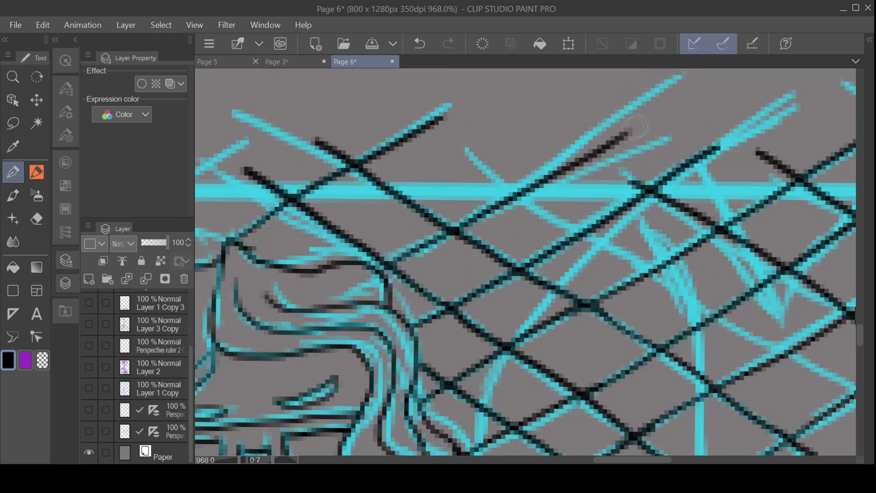
Step: Fill in the missing falling wires in the fence section between the woman's hair and the frame's upper-right corner
drag(609, 460, 665, 460)
drag(860, 339, 859, 350)
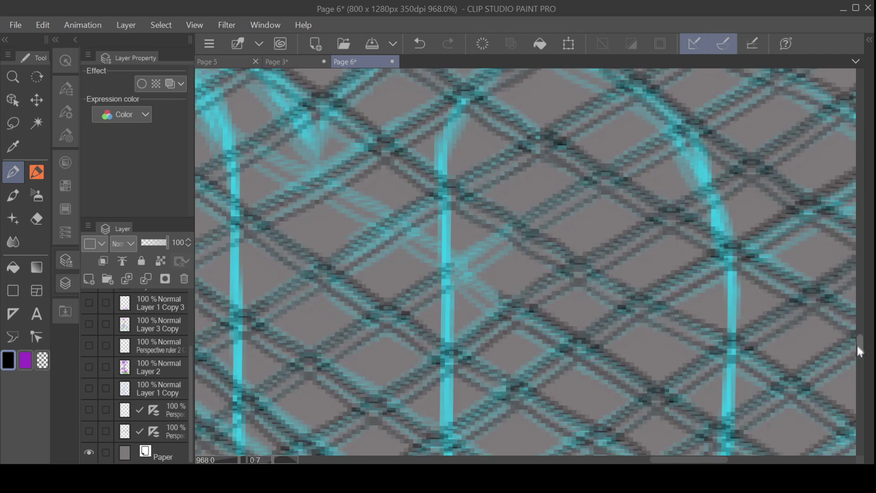
drag(520, 307, 209, 109)
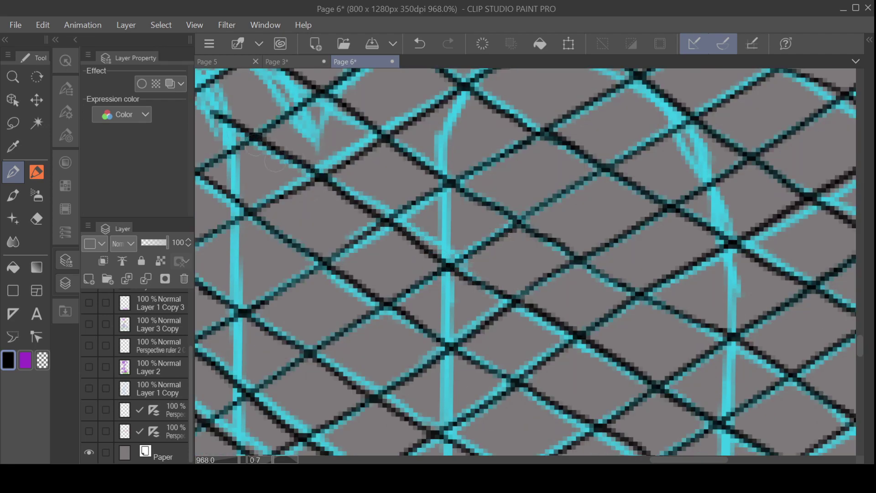
drag(680, 460, 646, 460)
drag(860, 348, 859, 335)
drag(500, 310, 274, 179)
Step: Hide the cyan sketch on Layer 3, check the black line art for missing fence wires, and show the sketch again
scroll(301, 251, down, 1)
scroll(301, 251, down, 7)
drag(861, 297, 863, 324)
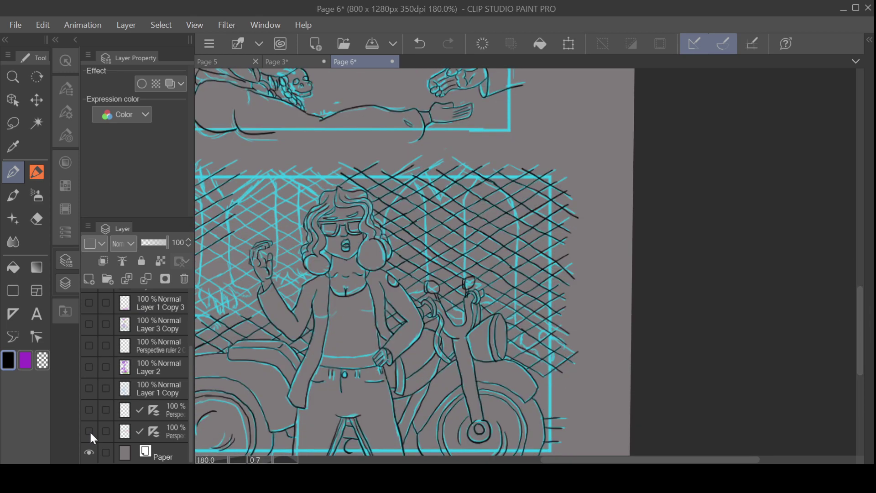
scroll(90, 411, up, 3)
click(88, 320)
drag(625, 460, 575, 456)
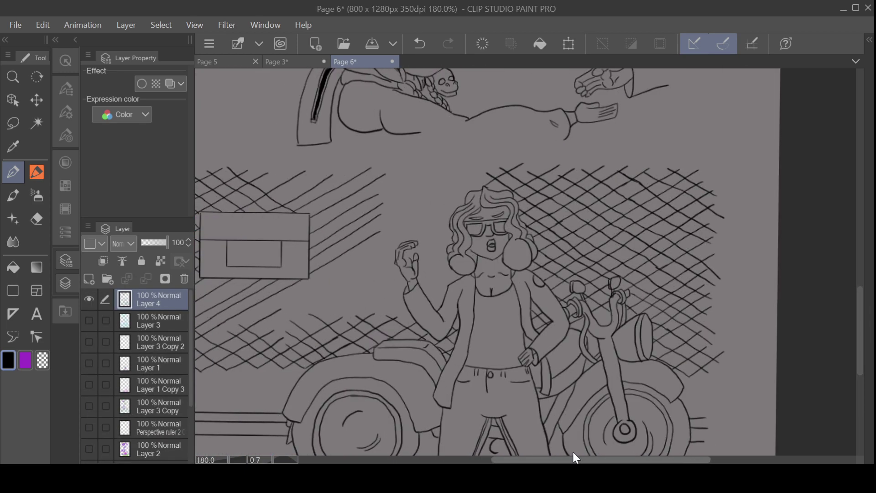
scroll(613, 322, up, 10)
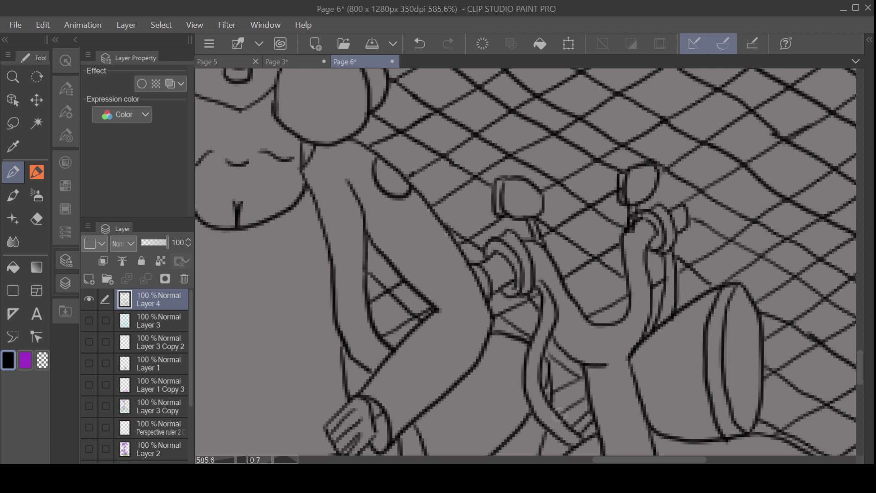
scroll(618, 341, down, 8)
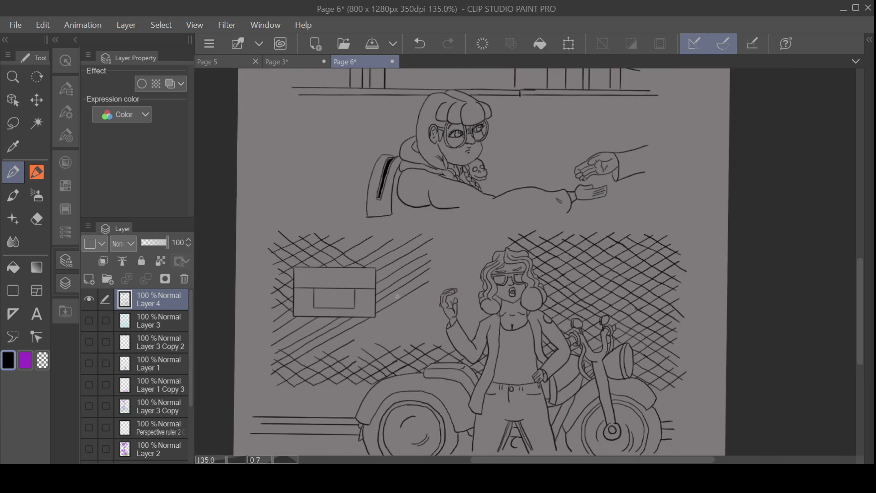
scroll(353, 275, up, 12)
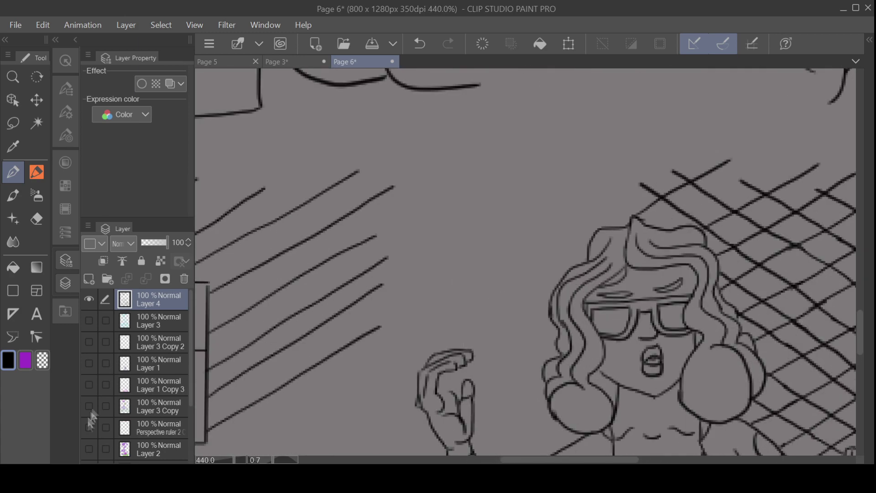
click(89, 321)
Step: Ink the long rising wires between the KEEP OUT sign and the woman's head up to the frame's top edge
scroll(596, 220, up, 7)
drag(214, 414, 667, 145)
drag(568, 460, 536, 461)
mouse_move(426, 350)
mouse_down()
mouse_move(535, 298)
mouse_move(776, 144)
mouse_up()
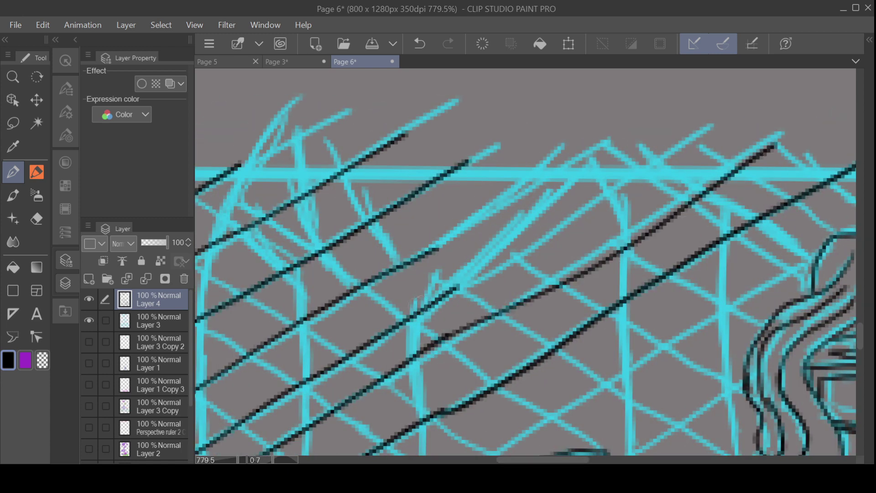
Step: Extend the two shorter rising wires beside the KEEP OUT sign up across the frame's top edge
drag(433, 299, 723, 138)
key(ctrl+z)
mouse_move(446, 291)
mouse_down()
mouse_move(574, 233)
mouse_move(668, 165)
mouse_up()
key(ctrl+z)
drag(445, 293, 688, 139)
drag(405, 264, 606, 133)
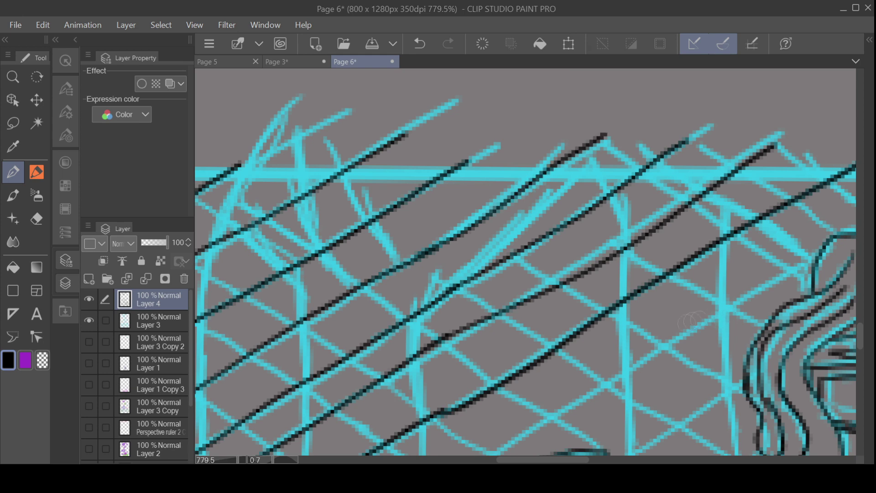
Step: Ink the rising wire that ends at the woman's hair and two short falling wires above her head
scroll(525, 264, right, 5)
drag(374, 450, 705, 241)
drag(752, 212, 644, 135)
drag(713, 237, 569, 134)
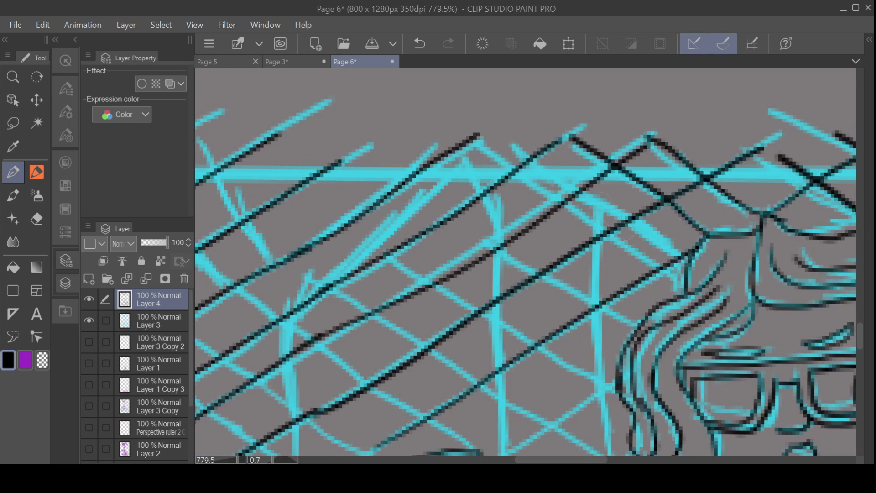
Step: Ink the long falling wires from the frame's top edge down to the sign-facing side of the woman's hair
drag(687, 290, 502, 152)
key(ctrl+z)
drag(471, 127, 685, 279)
drag(633, 325, 332, 139)
drag(629, 406, 239, 145)
Step: Ink the crossing fence wires between the woman's raised hand and her hair
scroll(862, 305, down, 5)
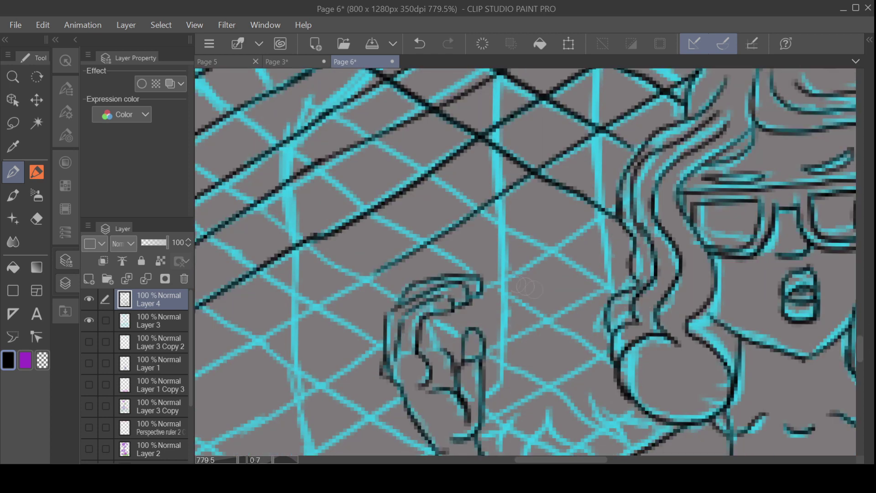
drag(475, 297, 609, 212)
drag(588, 279, 289, 87)
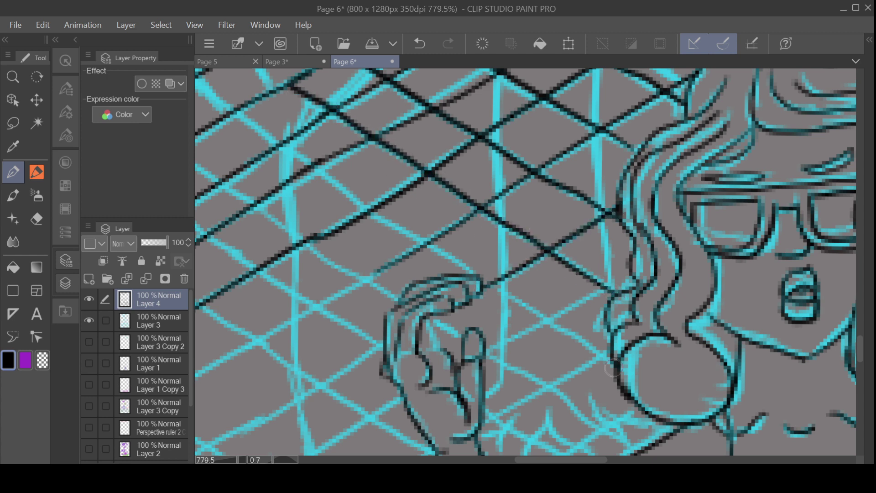
drag(616, 369, 234, 112)
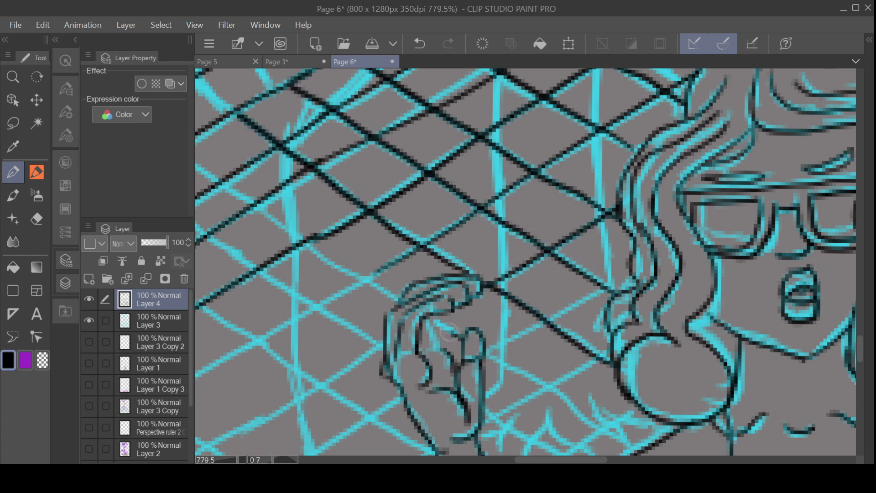
drag(489, 359, 616, 281)
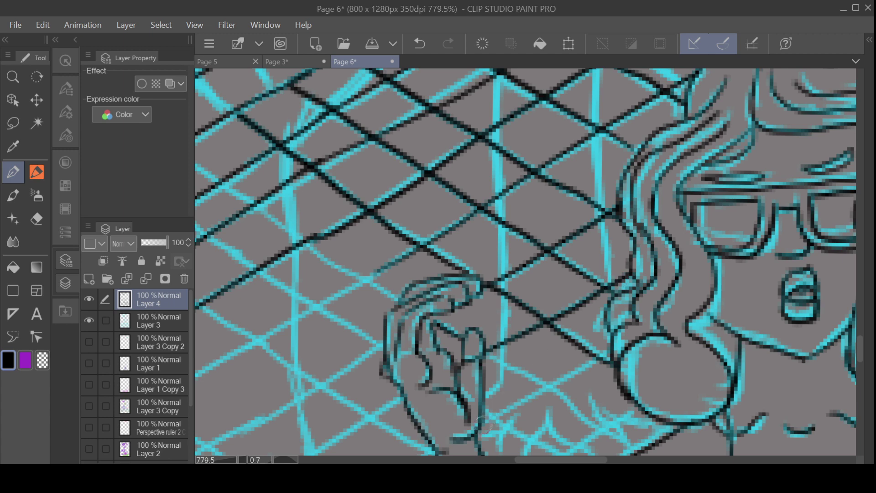
drag(482, 425, 612, 341)
Step: Ink the short crossing wires in the gap between the raised forearm, the round hair end and the shoulder
scroll(612, 341, down, 5)
drag(495, 351, 638, 257)
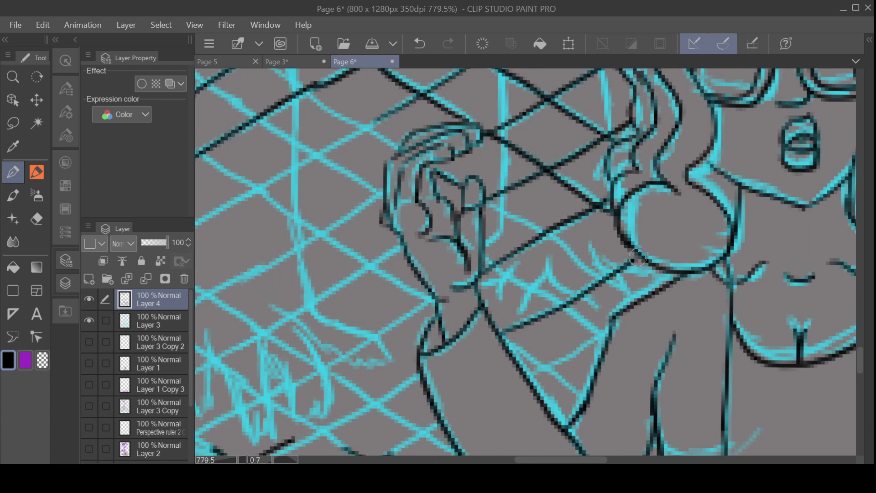
drag(528, 377, 596, 336)
drag(533, 359, 586, 392)
mouse_move(611, 336)
mouse_down()
mouse_move(485, 255)
mouse_move(602, 336)
mouse_up()
key(ctrl+z)
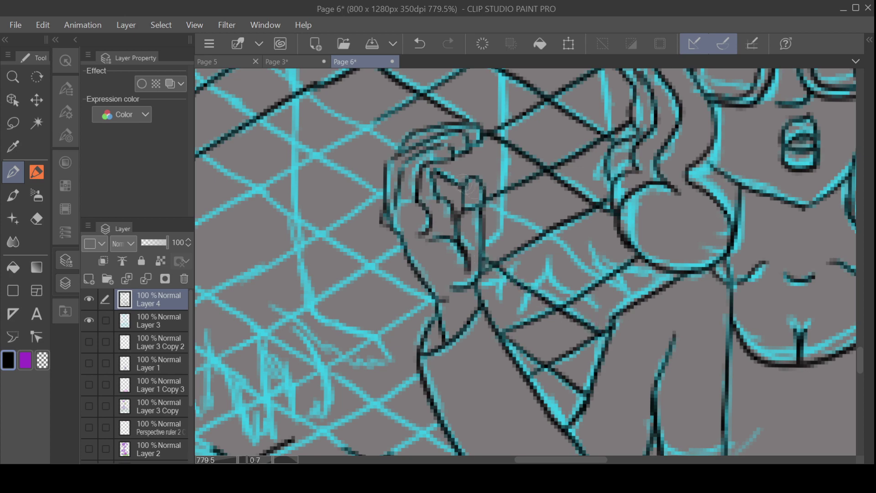
drag(482, 200, 645, 296)
Step: Ink the long falling wires between the KEEP OUT sign and the woman's raised hand and forearm
drag(566, 459, 530, 460)
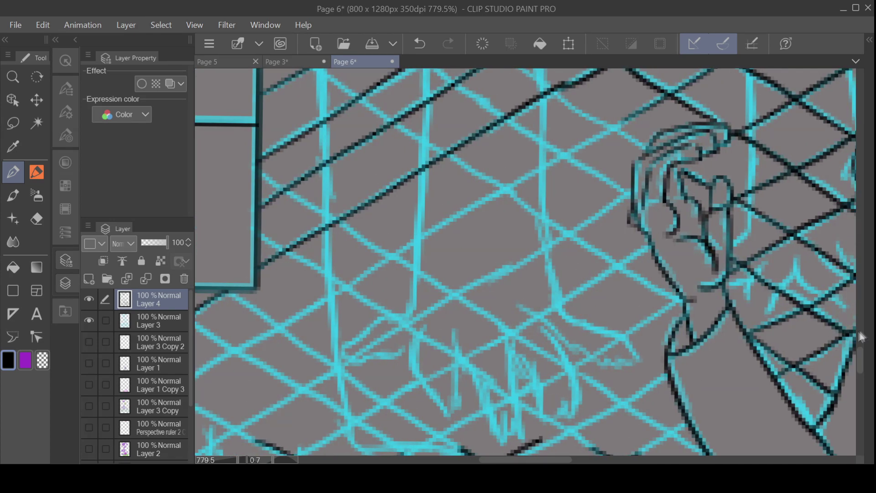
drag(858, 359, 858, 346)
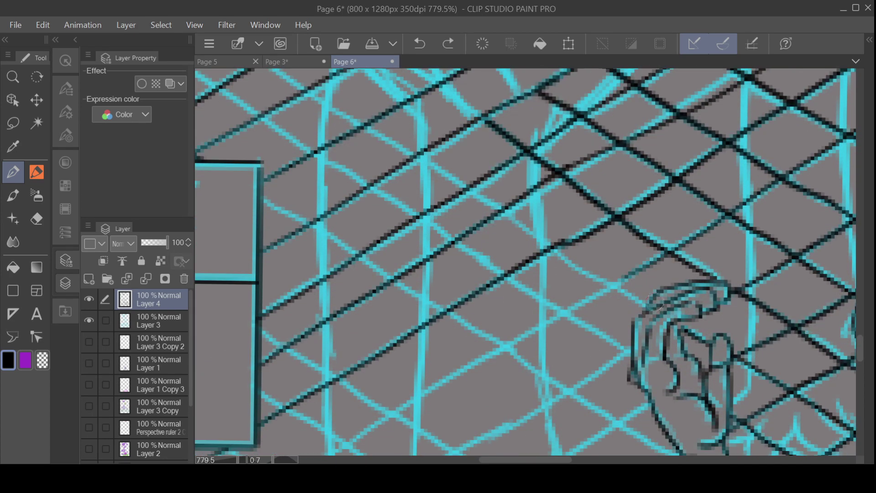
drag(657, 307, 284, 79)
drag(637, 365, 249, 106)
mouse_move(661, 445)
mouse_down()
mouse_move(265, 182)
mouse_move(388, 280)
mouse_move(670, 455)
mouse_up()
key(ctrl+z)
drag(860, 355, 861, 367)
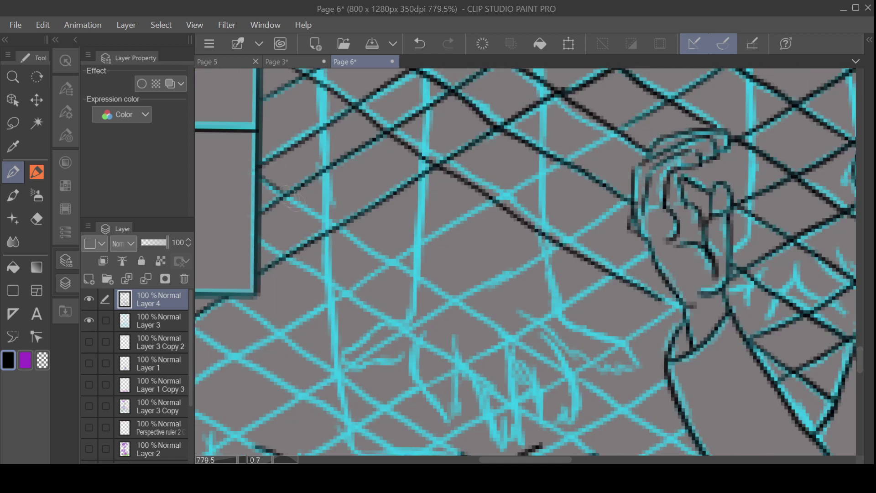
drag(279, 197, 684, 440)
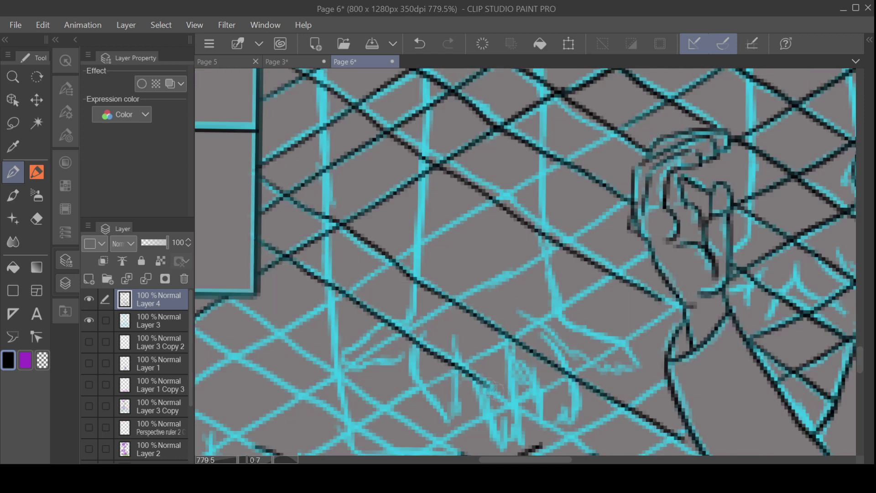
Step: Ink three long rising wires from below the KEEP OUT sign up to the woman's raised hand and wrist
drag(224, 361, 636, 116)
drag(276, 413, 635, 196)
drag(321, 449, 639, 264)
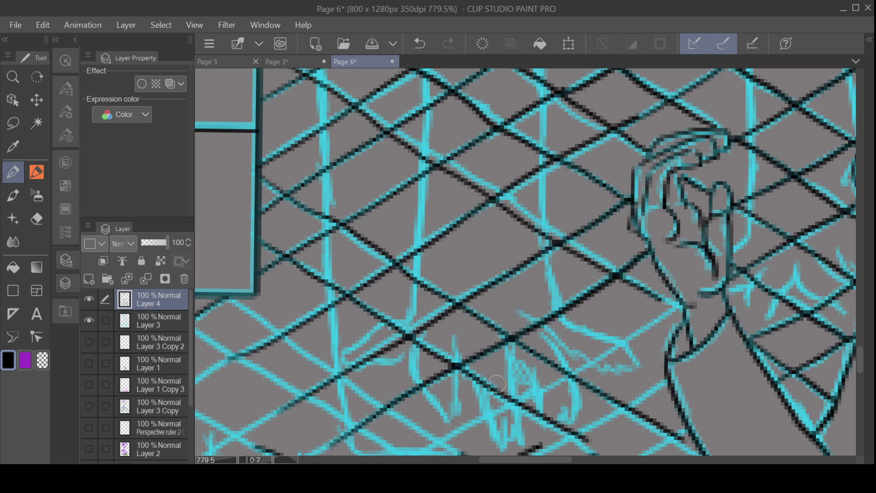
Step: Ink the remaining falling wires across the frame's top edge, above and beside the KEEP OUT sign
scroll(497, 384, down, 5)
scroll(485, 145, up, 5)
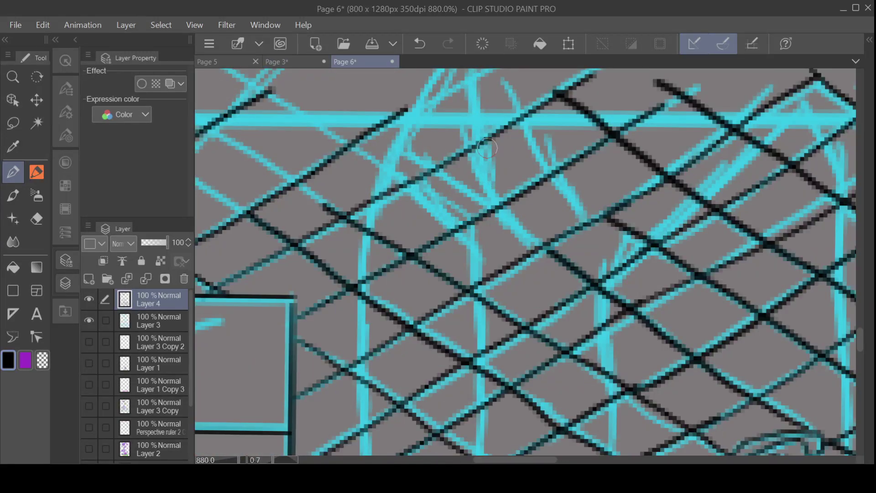
drag(559, 259, 323, 92)
mouse_move(637, 234)
mouse_down()
mouse_move(550, 177)
mouse_move(429, 78)
mouse_up()
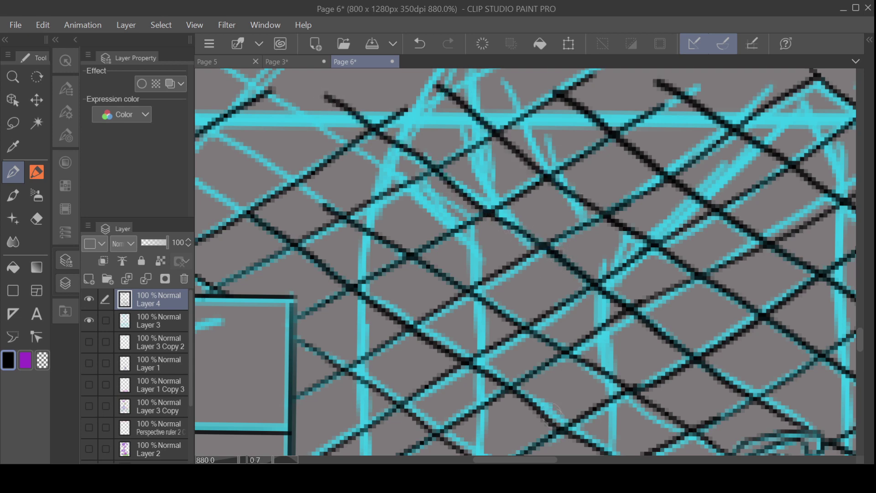
drag(543, 460, 508, 461)
drag(534, 212, 364, 99)
drag(632, 216, 450, 87)
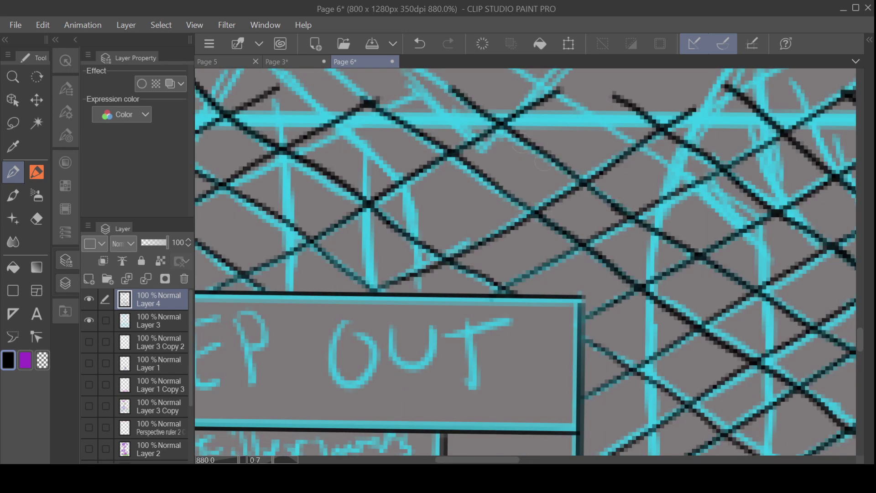
Step: Ink the falling wires from the KEEP OUT sign's lower-right corner and join the broken rising wires beneath it
drag(860, 354, 858, 367)
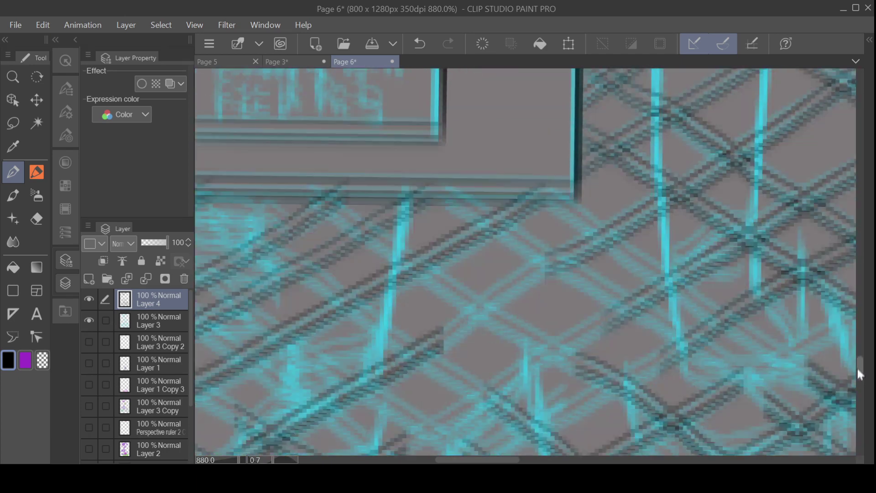
drag(450, 375, 671, 253)
drag(761, 290, 463, 91)
key(ctrl+z)
drag(776, 305, 436, 86)
drag(817, 270, 566, 90)
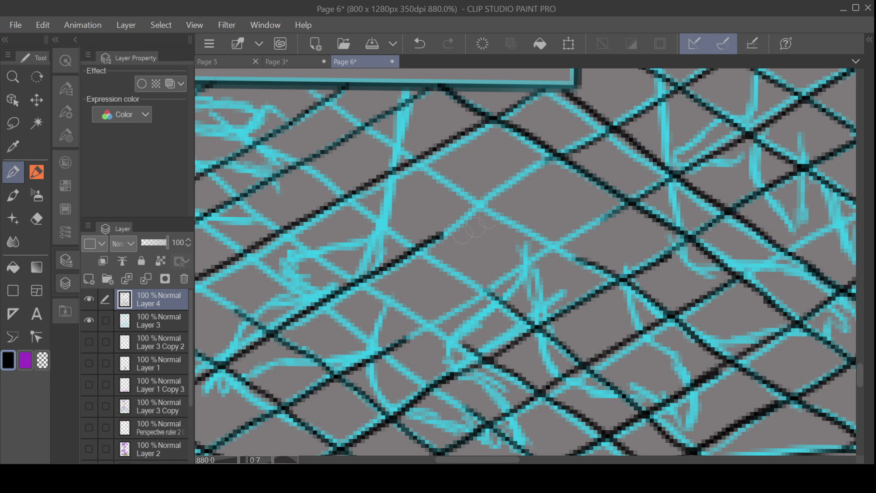
drag(437, 236, 557, 149)
key(ctrl+z)
drag(427, 238, 554, 155)
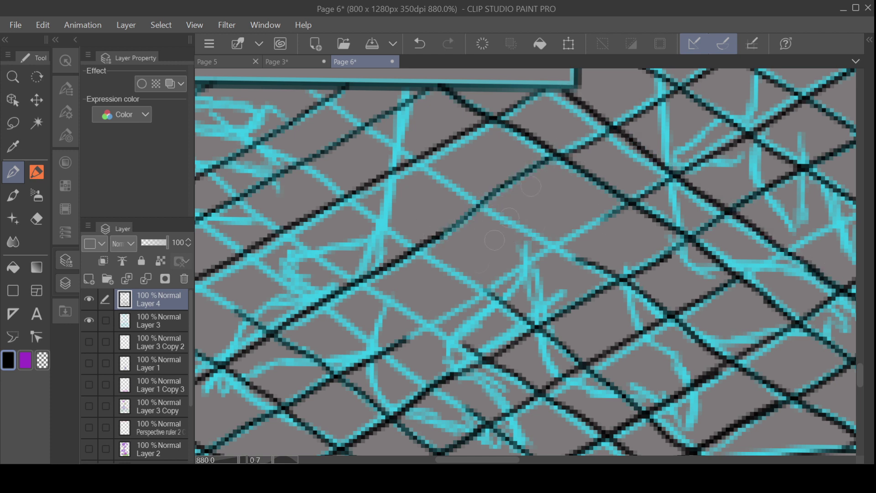
Step: Ink the long falling wires that run from the KEEP OUT sign's bottom edge into the lower fence
mouse_move(391, 353)
mouse_down()
mouse_move(538, 273)
mouse_move(621, 249)
mouse_move(456, 190)
mouse_move(308, 90)
mouse_up()
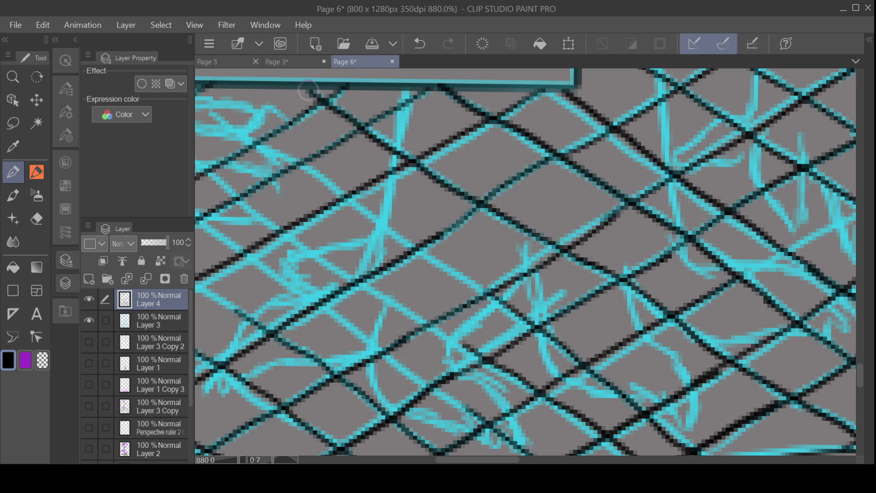
drag(500, 294, 223, 97)
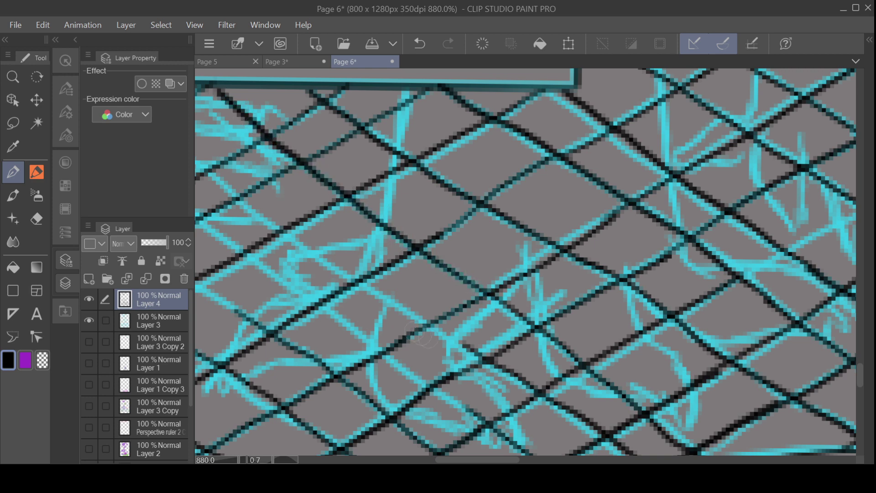
drag(474, 360, 224, 191)
drag(473, 410, 206, 215)
Step: Undo the last falling wire and ink the falling wires between the frame's left edge and the sign's lower-left corner
drag(511, 460, 458, 459)
key(ctrl+z)
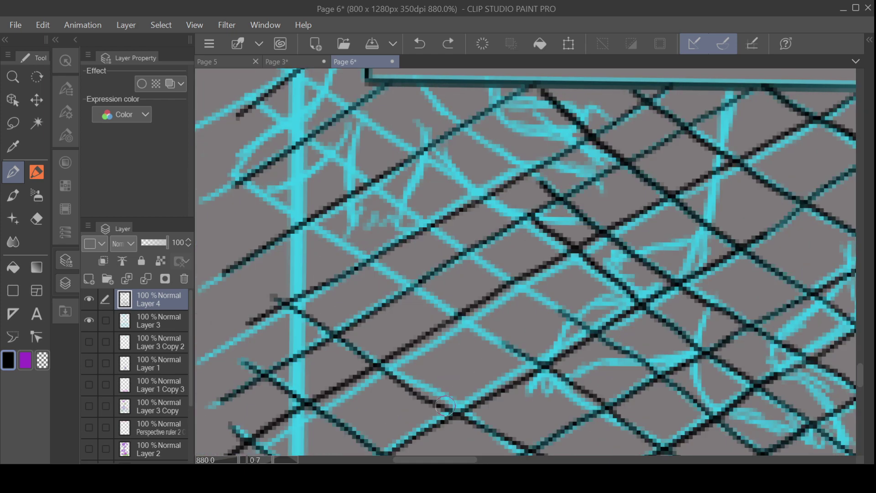
drag(524, 356, 238, 182)
drag(571, 321, 242, 91)
drag(541, 214, 279, 70)
drag(545, 183, 420, 97)
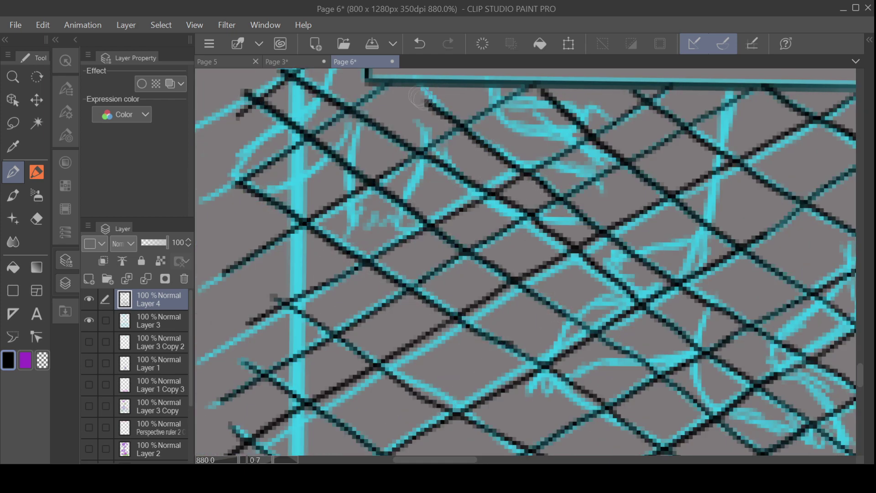
Step: Ink the missing rising fence wires above the motorcycle's rear seat, beside the woman's bent elbow
scroll(837, 364, down, 5)
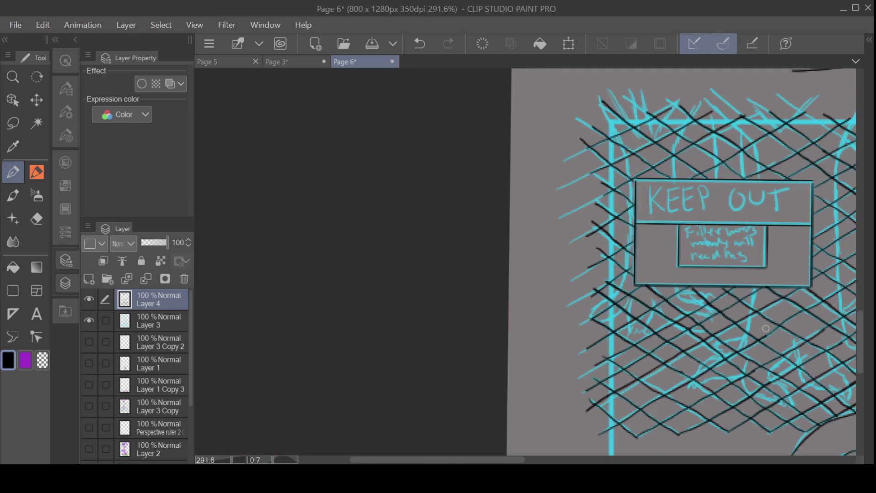
drag(505, 460, 603, 459)
scroll(579, 408, up, 6)
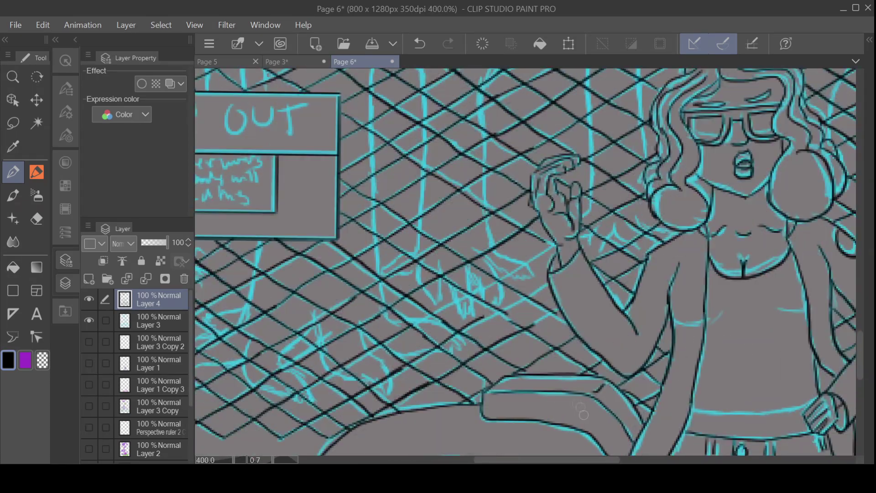
drag(567, 281, 657, 227)
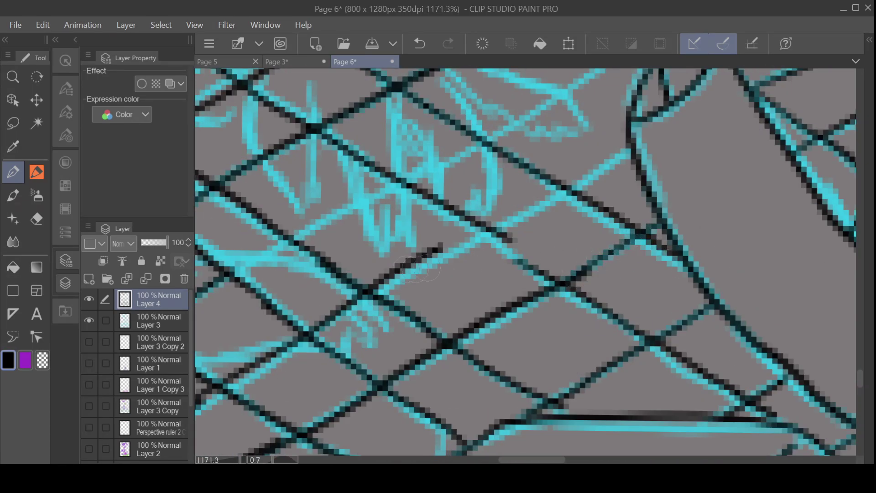
drag(408, 267, 629, 149)
drag(222, 276, 588, 75)
scroll(577, 115, down, 1)
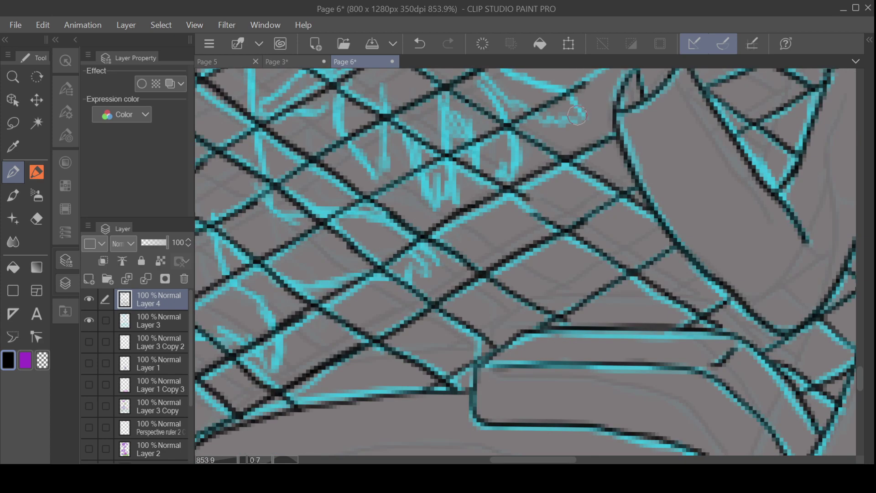
Step: Hide the Layer 3 sketch to inspect the inked line art of the whole panel, and show it again
scroll(577, 115, down, 4)
scroll(570, 194, up, 4)
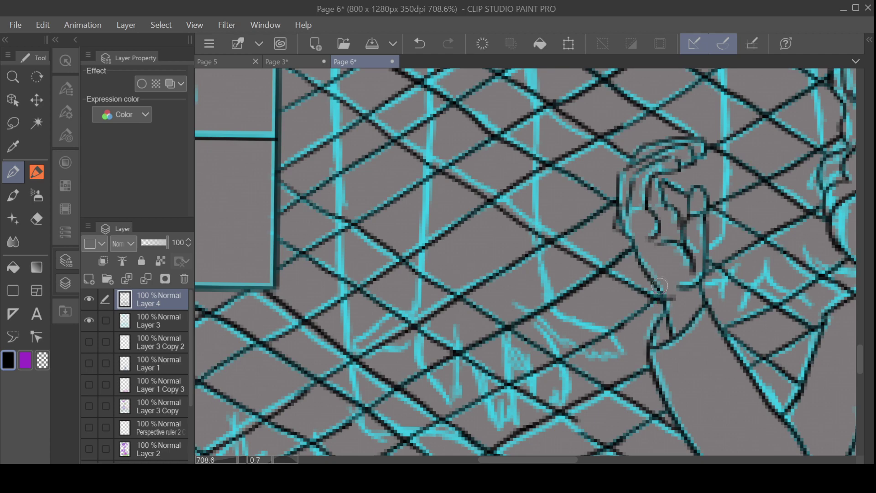
scroll(659, 286, down, 6)
click(89, 321)
drag(511, 460, 557, 459)
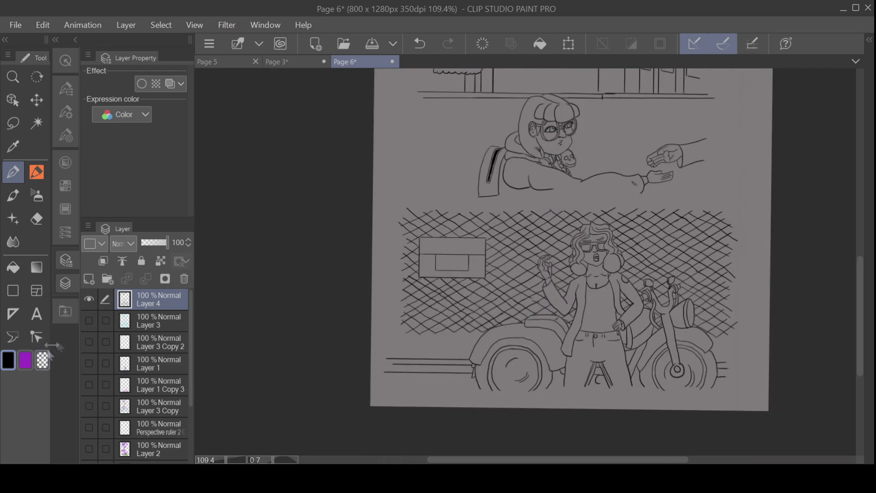
click(89, 321)
Step: Ink the tree trunk emerging below the KEEP OUT sign and the curved roots spreading across the lower fence
scroll(458, 297, up, 4)
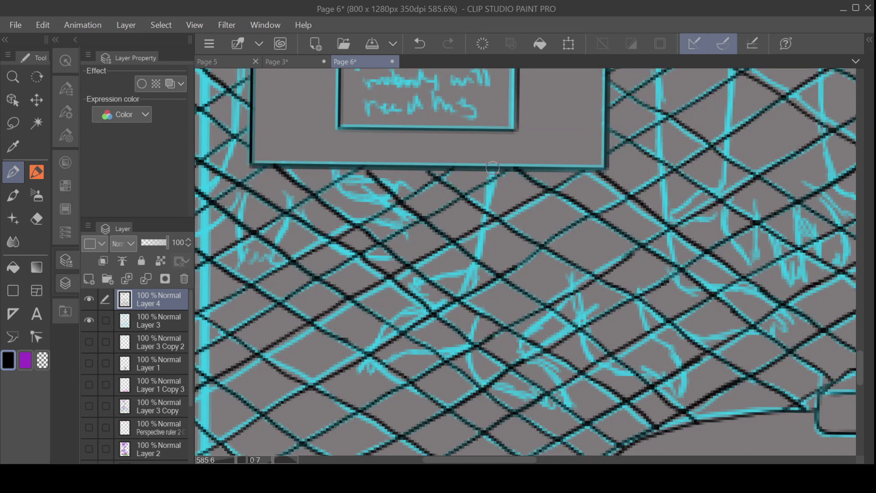
mouse_move(493, 168)
mouse_down()
mouse_move(463, 294)
mouse_move(356, 367)
mouse_up()
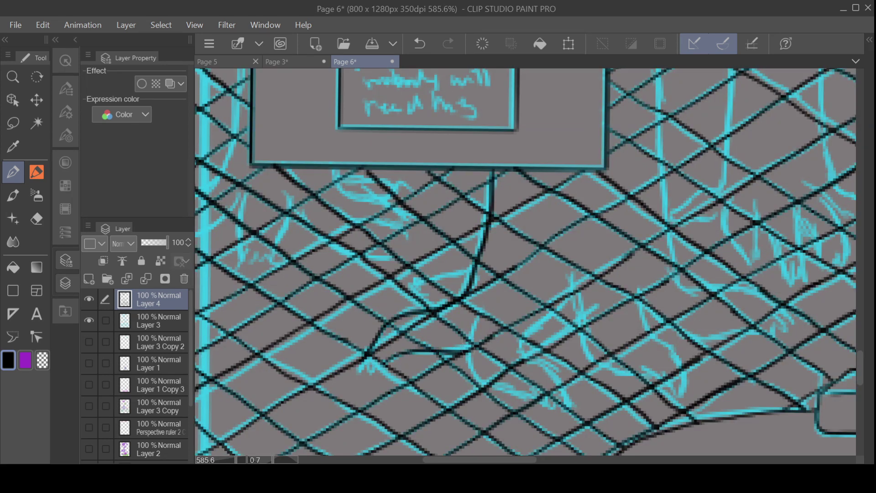
drag(477, 315, 499, 389)
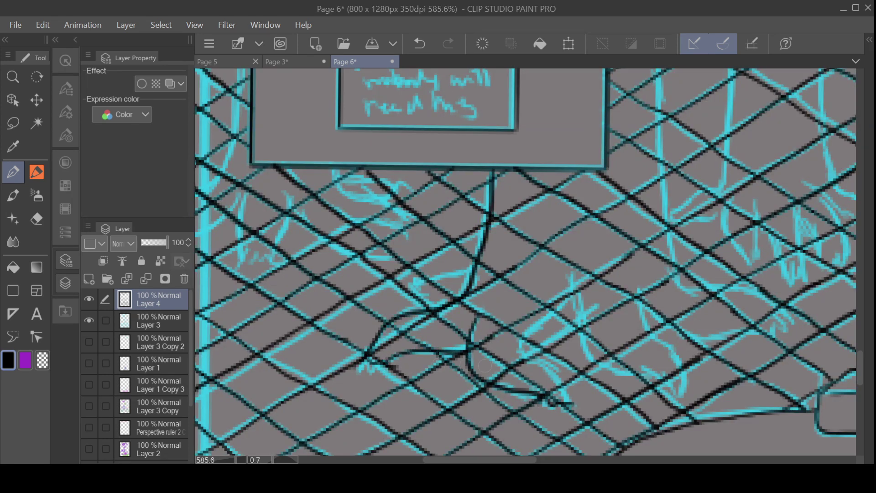
drag(570, 314, 637, 382)
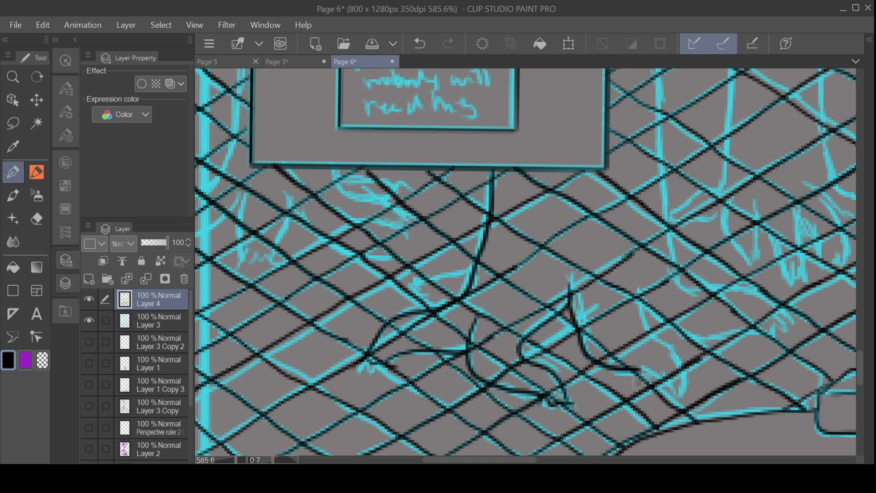
drag(640, 295, 766, 338)
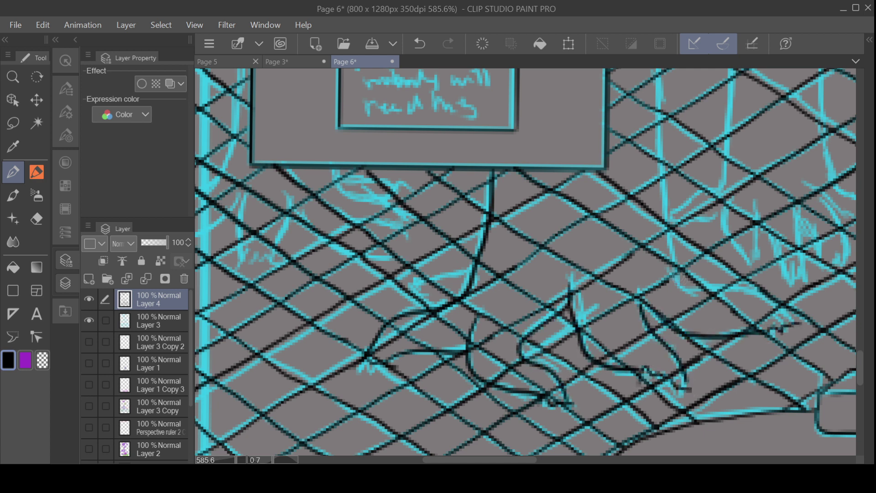
Step: Ink the long trunk line just right of the KEEP OUT sign, from its roots to the frame's top edge
mouse_move(662, 123)
mouse_down()
mouse_move(687, 286)
mouse_move(796, 323)
mouse_up()
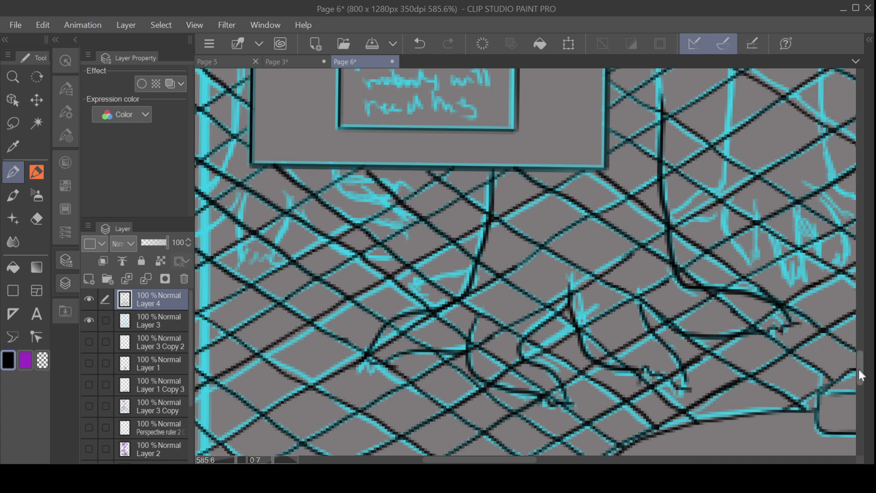
drag(861, 375, 857, 350)
mouse_move(661, 380)
mouse_down()
mouse_move(657, 233)
mouse_move(735, 76)
mouse_up()
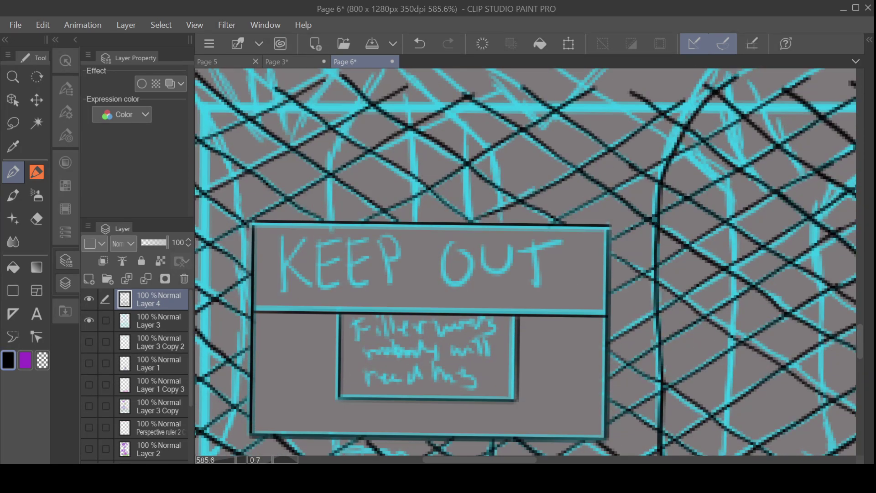
Step: Ink the curved trunk sides and V-shaped branches above the KEEP OUT sign, across the frame's top edge
drag(501, 182, 400, 81)
drag(603, 69, 546, 125)
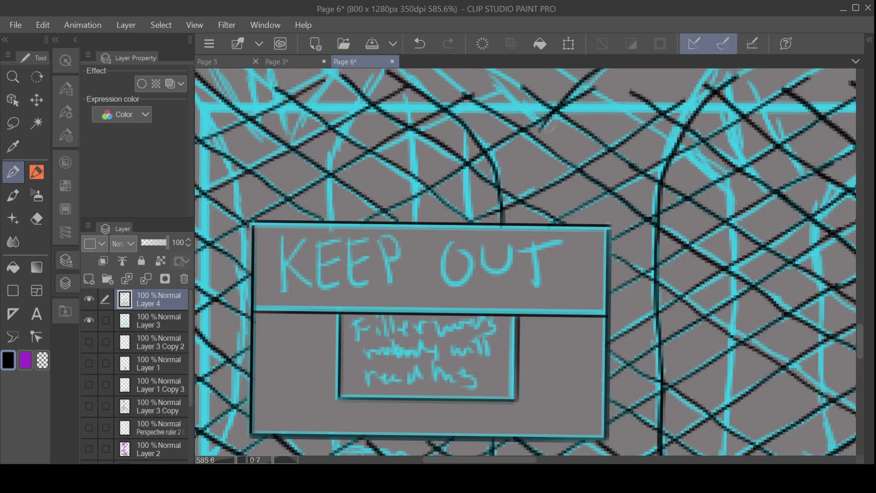
drag(457, 459, 427, 458)
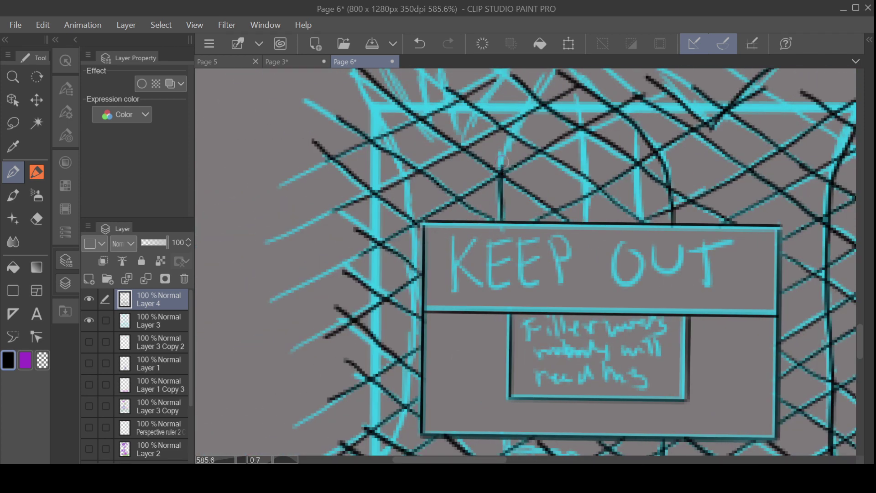
drag(502, 163, 559, 71)
drag(428, 157, 417, 71)
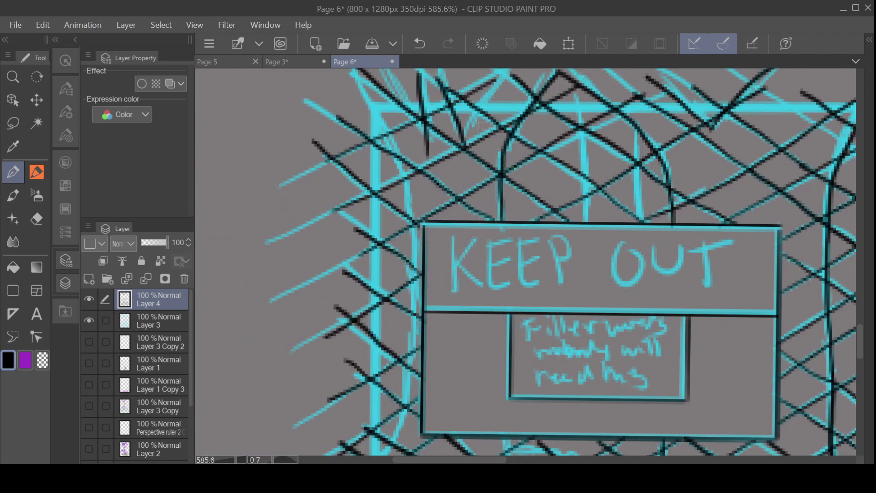
drag(465, 139, 536, 69)
Step: Ink the trunk line along the KEEP OUT sign's left side and its branches crossing the frame's upper-left corner
drag(397, 123, 305, 83)
drag(335, 131, 412, 207)
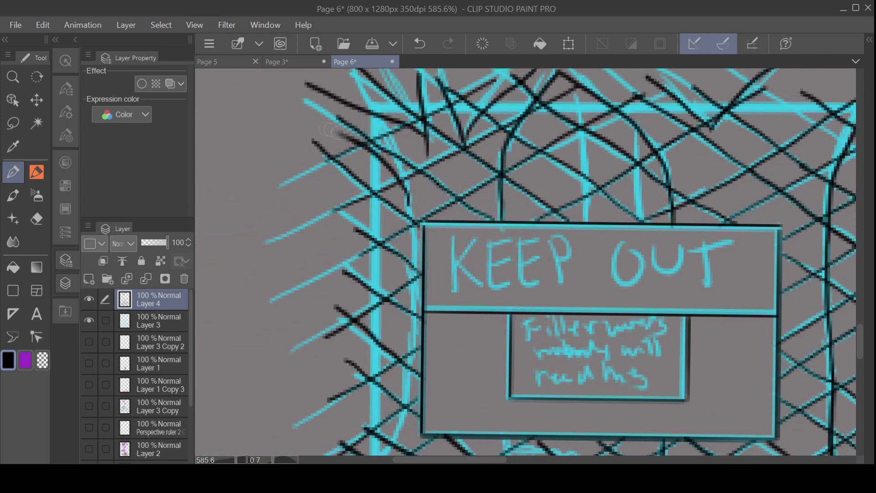
drag(277, 91, 351, 142)
mouse_move(413, 190)
mouse_down()
mouse_move(410, 350)
mouse_move(393, 441)
mouse_up()
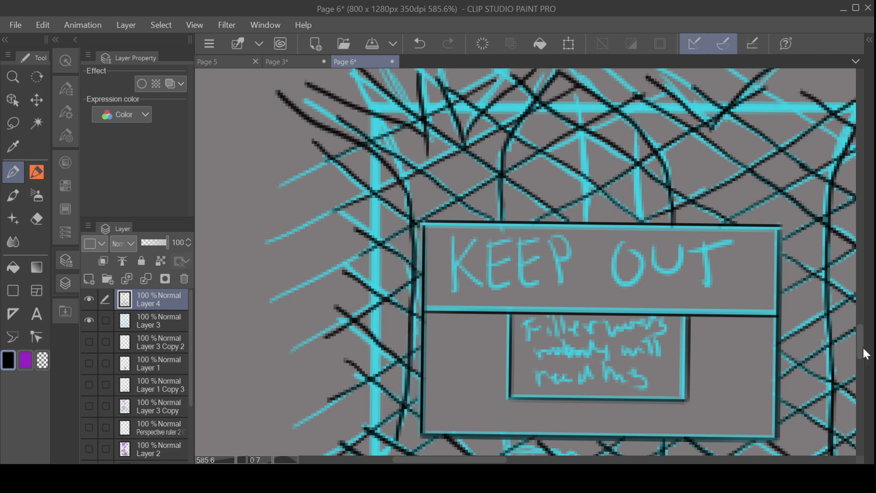
Step: Ink the roots around the KEEP OUT sign's lower-left corner and beneath its bottom edge
drag(862, 349, 862, 371)
drag(397, 219, 330, 276)
drag(416, 242, 344, 293)
drag(414, 243, 409, 305)
drag(409, 314, 457, 310)
mouse_move(448, 298)
mouse_down()
mouse_move(459, 260)
mouse_move(529, 291)
mouse_up()
drag(489, 235, 543, 274)
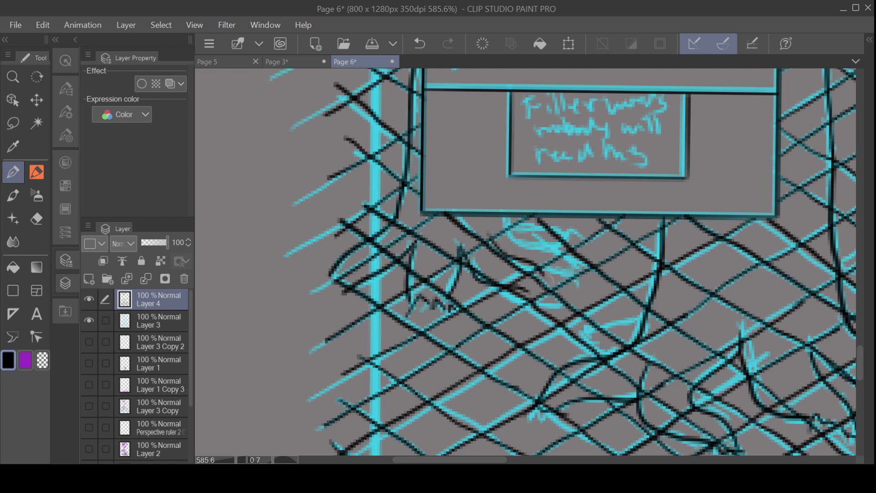
mouse_move(507, 213)
mouse_down()
mouse_move(582, 260)
mouse_move(548, 229)
mouse_move(566, 248)
mouse_move(584, 232)
mouse_up()
Step: Ink the roots and two lower trunk lines between the KEEP OUT sign and the woman's raised hand
drag(450, 460, 530, 460)
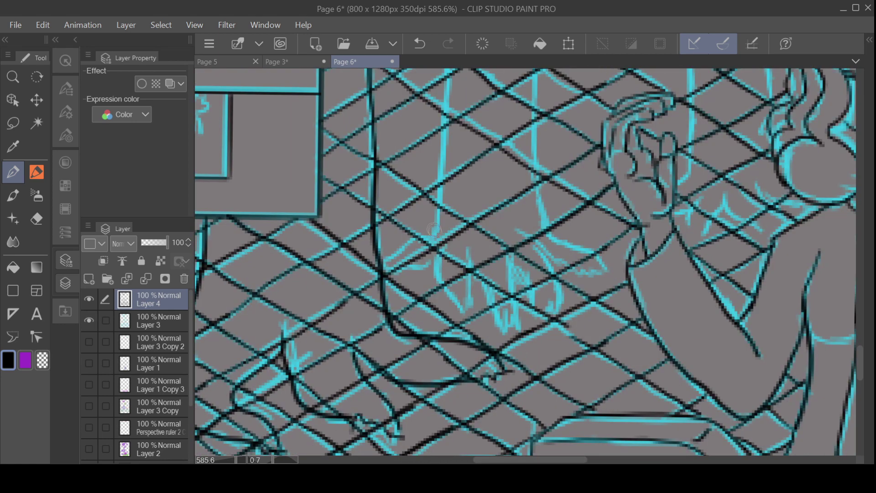
mouse_move(435, 238)
mouse_down()
mouse_move(378, 262)
mouse_move(437, 255)
mouse_move(396, 272)
mouse_move(441, 245)
mouse_move(456, 301)
mouse_move(473, 297)
mouse_up()
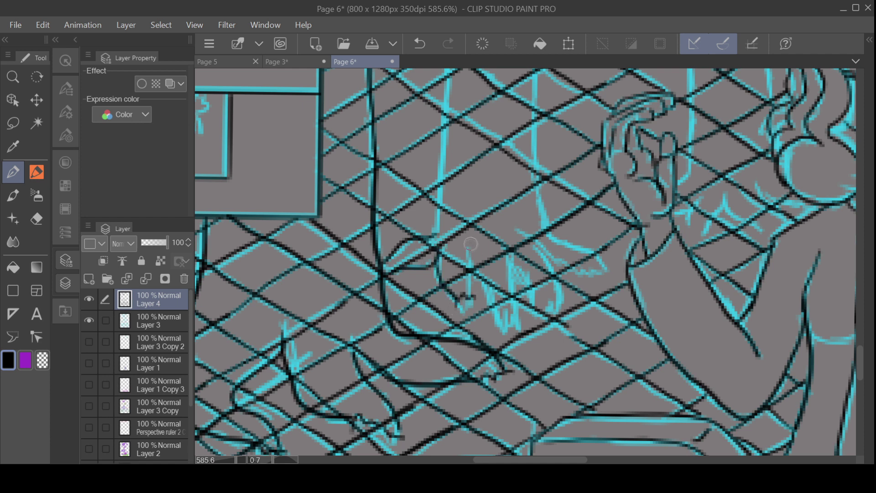
drag(470, 245, 470, 297)
mouse_move(475, 255)
mouse_down()
mouse_move(499, 304)
mouse_move(520, 321)
mouse_up()
mouse_move(511, 246)
mouse_down()
mouse_move(538, 308)
mouse_move(559, 294)
mouse_up()
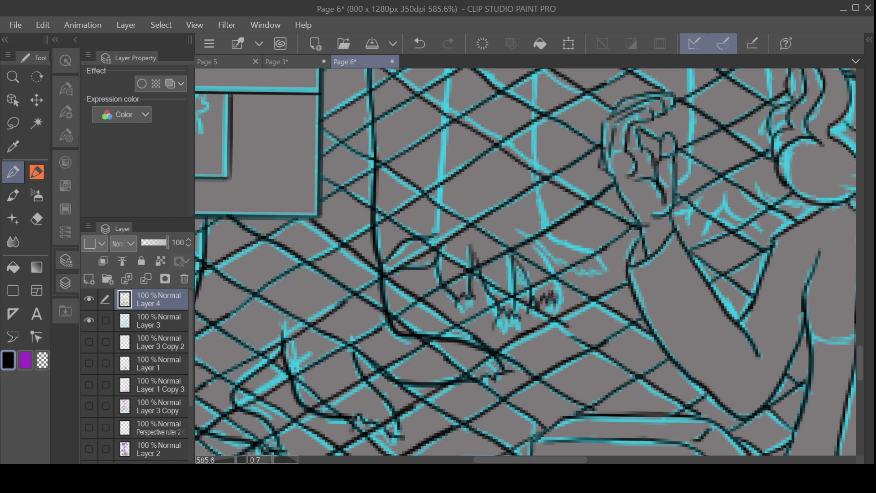
drag(538, 246, 562, 289)
mouse_move(523, 231)
mouse_down()
mouse_move(572, 278)
mouse_move(608, 273)
mouse_move(543, 207)
mouse_move(526, 86)
mouse_up()
drag(439, 241, 445, 91)
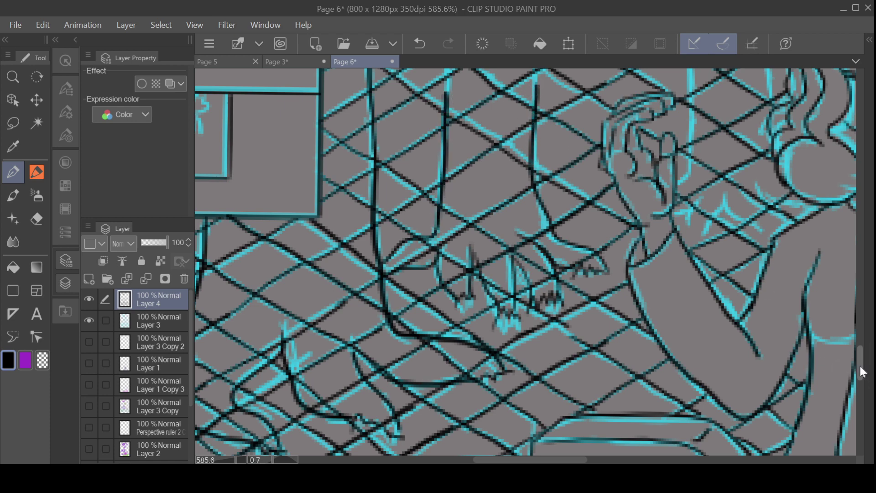
Step: Extend the trunk lines between the sign and the woman's raised hand upward and ink their branches at the frame's top edge
drag(860, 362, 860, 342)
mouse_move(446, 310)
mouse_down()
mouse_move(449, 234)
mouse_move(432, 179)
mouse_move(390, 137)
mouse_up()
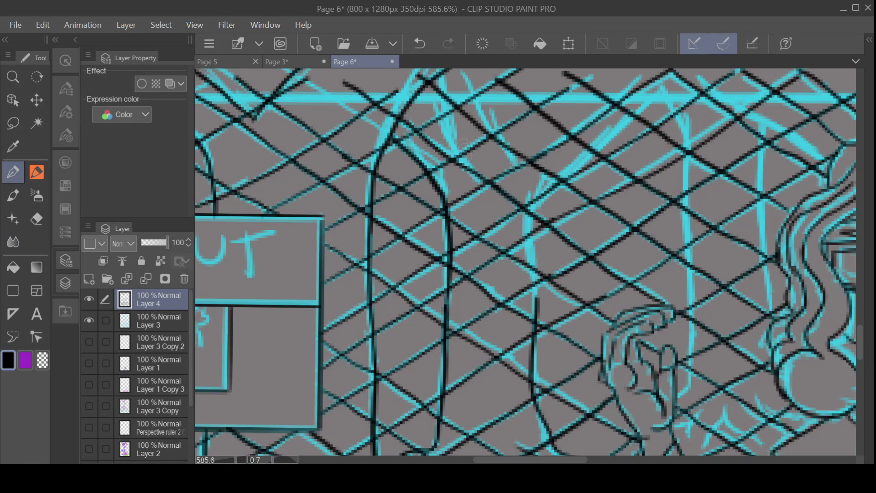
mouse_move(488, 187)
mouse_down()
mouse_move(440, 121)
mouse_move(427, 83)
mouse_up()
drag(499, 135, 465, 77)
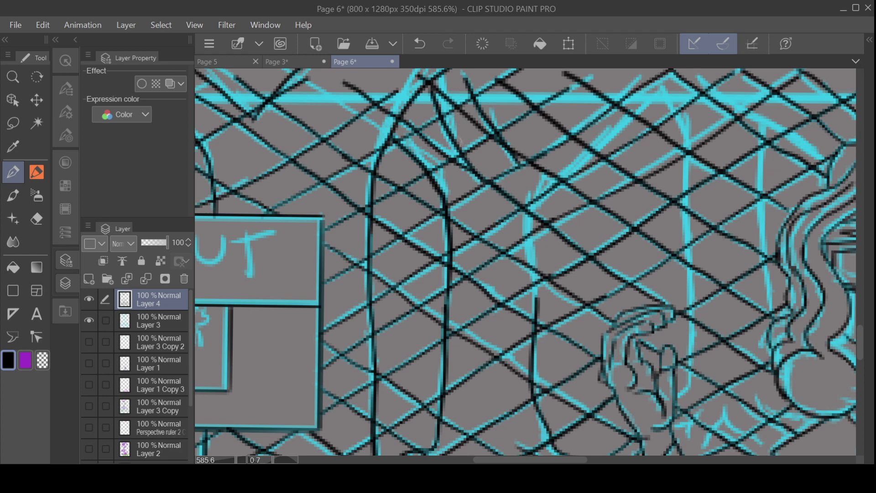
drag(463, 158, 401, 110)
mouse_move(536, 299)
mouse_down()
mouse_move(533, 279)
mouse_move(588, 165)
mouse_move(671, 74)
mouse_up()
drag(515, 162, 636, 73)
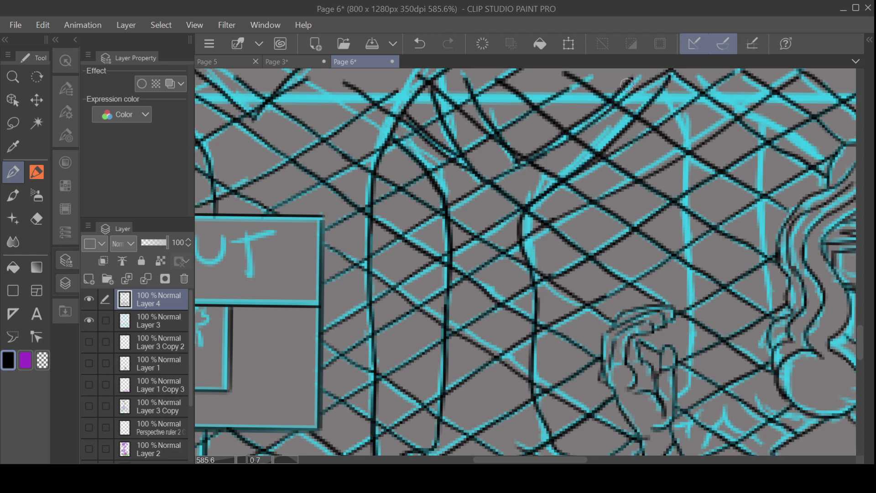
Step: Ink the two straight inner trunk lines that meet the KEEP OUT sign's top edge
scroll(524, 262, down, 2)
scroll(524, 261, left, 2)
scroll(356, 128, up, 3)
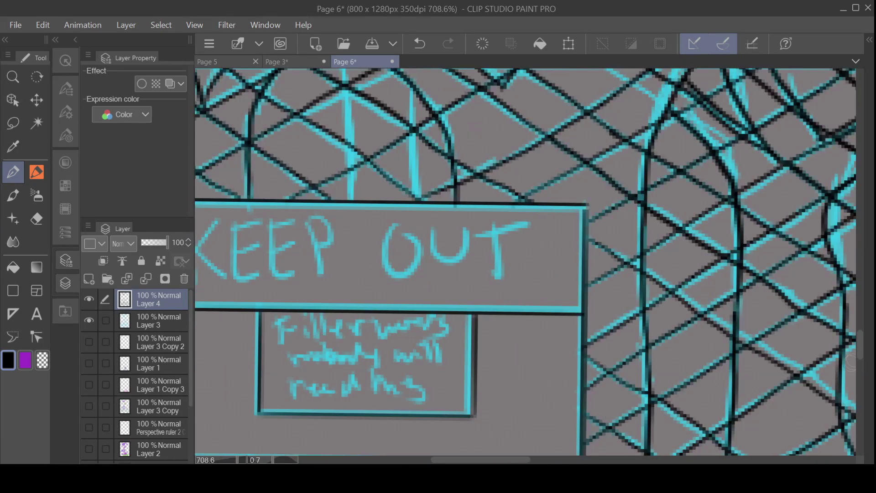
drag(860, 348, 860, 338)
mouse_move(349, 323)
mouse_down()
mouse_move(352, 238)
mouse_move(346, 173)
mouse_up()
drag(416, 212, 418, 329)
Step: Ink the two long trunk lines between the woman's raised hand and her hair
drag(451, 460, 549, 460)
drag(861, 337, 860, 348)
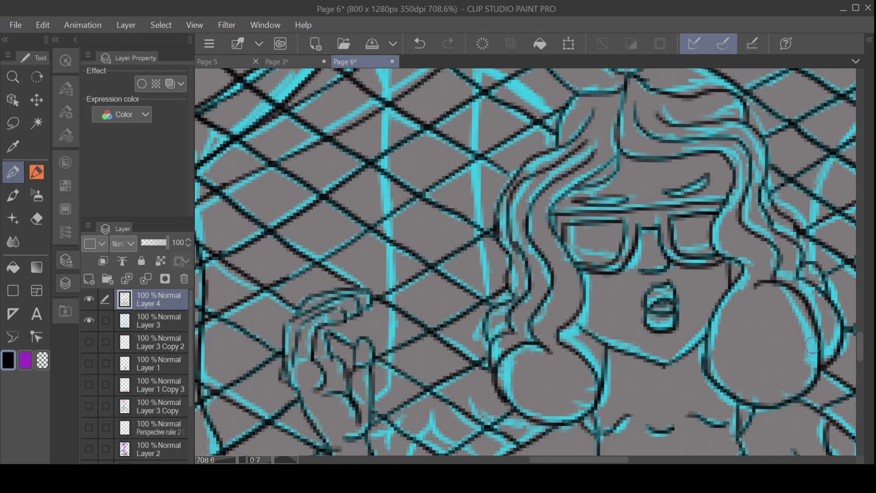
mouse_move(387, 390)
mouse_down()
mouse_move(396, 230)
mouse_move(386, 92)
mouse_up()
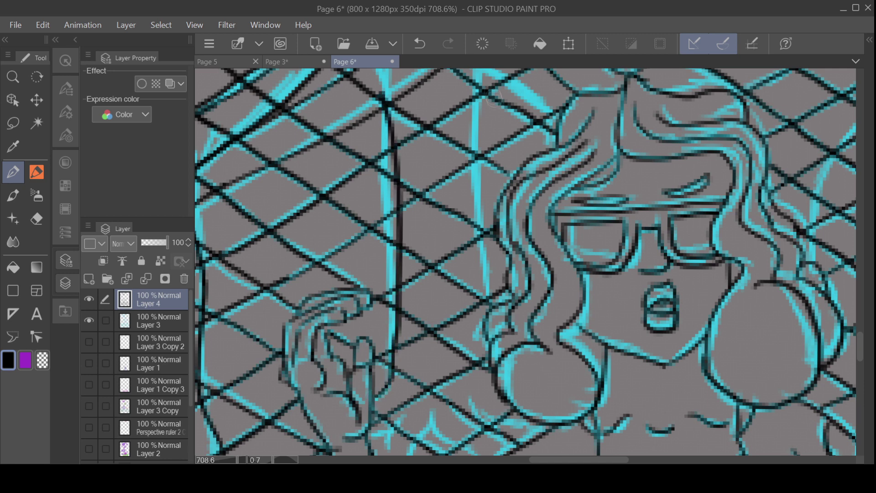
drag(478, 80, 486, 318)
Step: Ink the branches atop the trunk beside the woman's hair, up to the frame's top edge
drag(861, 350, 861, 332)
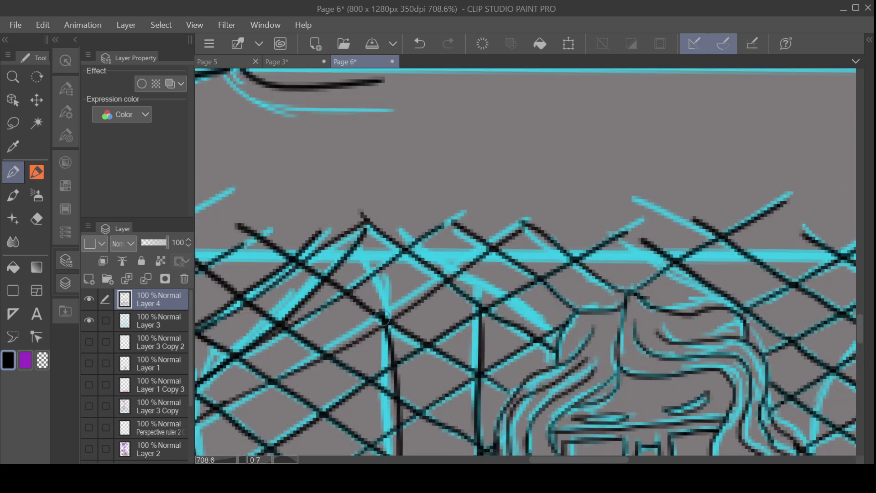
drag(386, 321, 349, 263)
drag(484, 320, 518, 240)
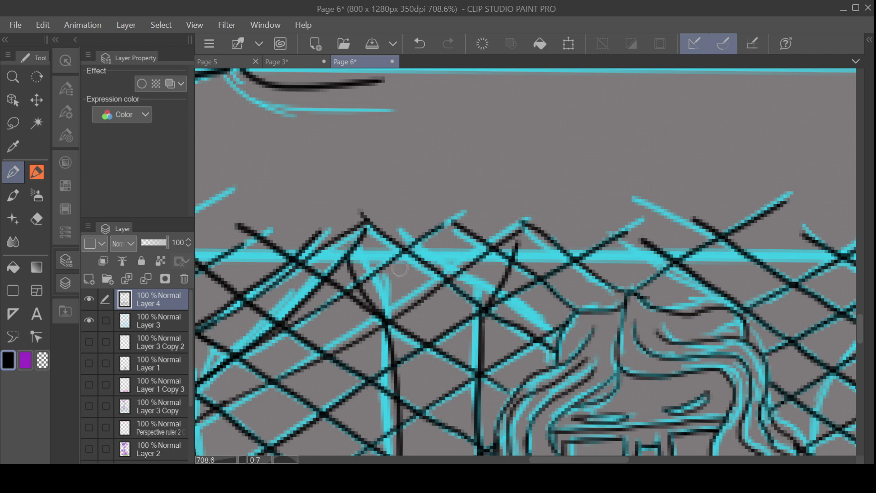
mouse_move(446, 282)
mouse_down()
mouse_move(377, 217)
mouse_move(471, 248)
mouse_move(480, 237)
mouse_up()
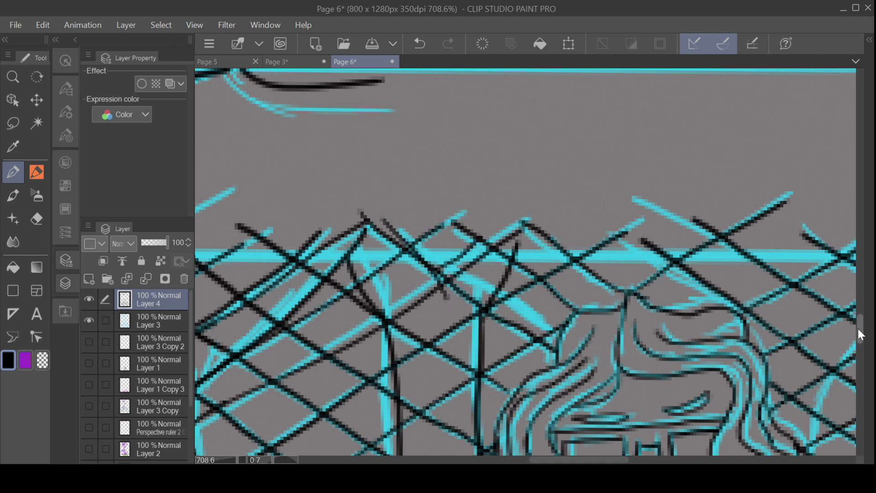
Step: Ink the jagged roots between the woman's raised hand and her shoulder
drag(859, 333, 860, 361)
mouse_move(405, 280)
mouse_down()
mouse_move(383, 314)
mouse_move(430, 276)
mouse_up()
drag(432, 279, 475, 320)
mouse_move(466, 278)
mouse_down()
mouse_move(499, 314)
mouse_move(527, 296)
mouse_up()
drag(380, 286, 385, 299)
Step: Ink the trunk side and branches rising behind the right of the woman's hair, plus the branches above her head
drag(579, 459, 642, 460)
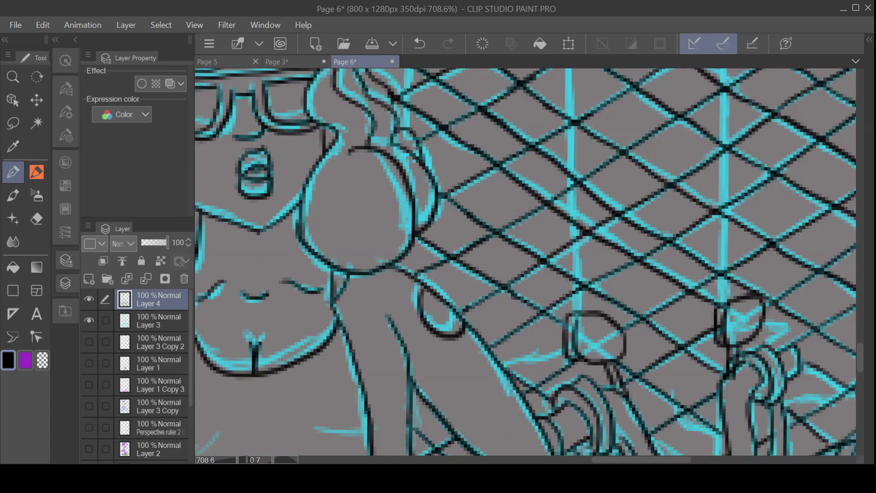
scroll(596, 290, down, 3)
mouse_move(861, 339)
mouse_down()
mouse_move(863, 350)
mouse_move(861, 325)
mouse_up()
scroll(543, 263, up, 4)
mouse_move(469, 320)
mouse_down()
mouse_move(556, 176)
mouse_move(631, 117)
mouse_up()
drag(584, 89, 428, 208)
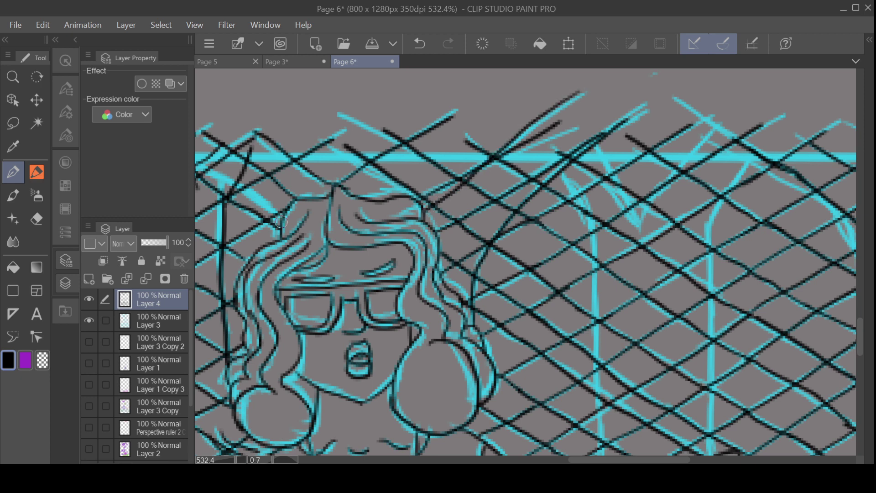
drag(280, 222, 197, 145)
drag(277, 117, 340, 192)
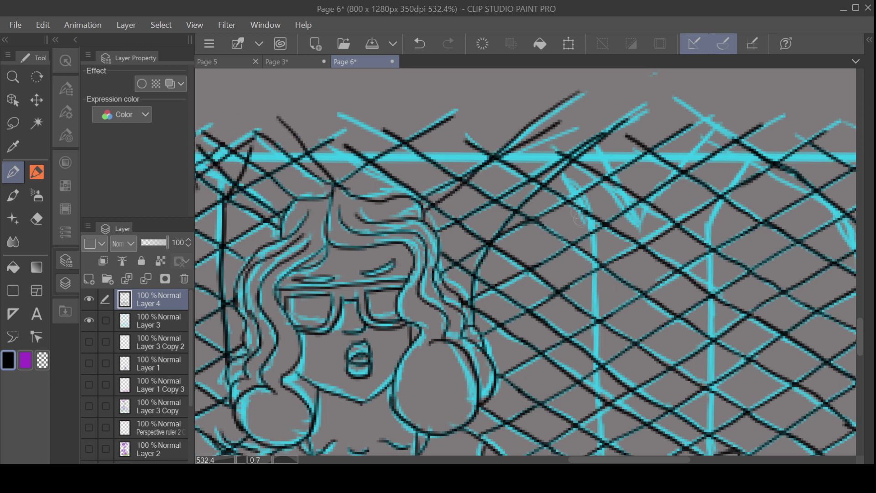
Step: Ink the curved limb right of the woman's hair and the jagged branches joining the trees near the fence's upper edge
mouse_move(595, 273)
mouse_down()
mouse_move(581, 235)
mouse_move(529, 196)
mouse_up()
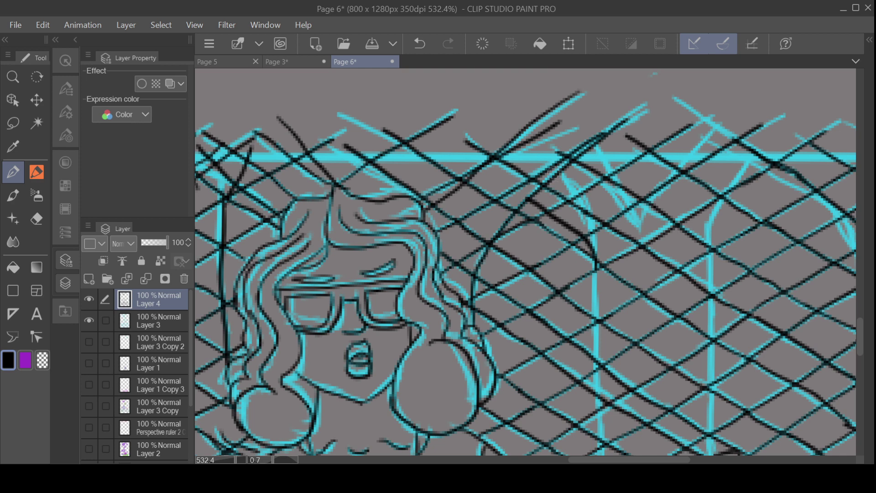
mouse_move(549, 167)
mouse_down()
mouse_move(639, 243)
mouse_move(692, 124)
mouse_move(690, 183)
mouse_up()
drag(690, 183, 780, 126)
mouse_move(794, 140)
mouse_down()
mouse_move(717, 196)
mouse_move(668, 350)
mouse_move(665, 433)
mouse_up()
drag(596, 258, 600, 415)
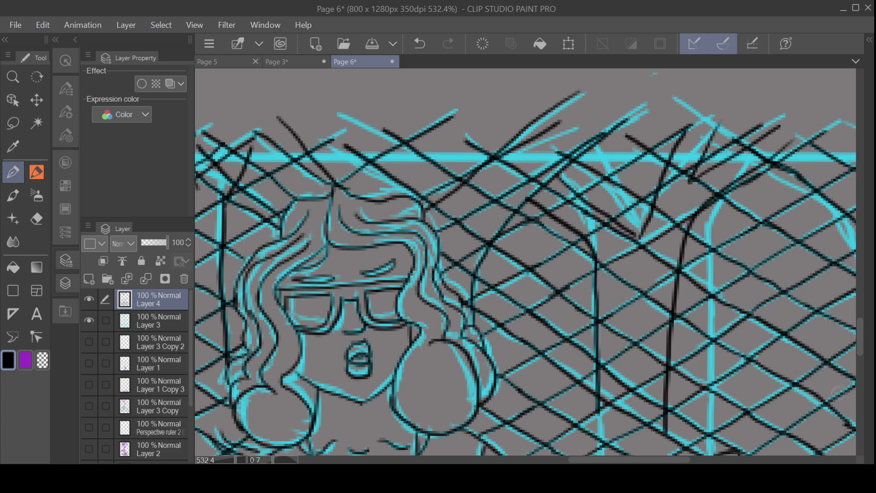
scroll(671, 158, down, 4)
key(ctrl+z)
key(ctrl+z)
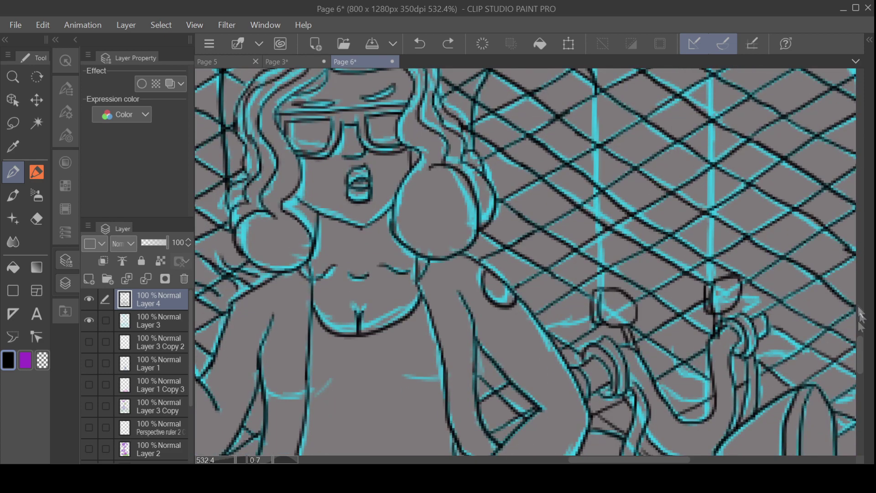
Step: Ink two long trunk lines behind the fence, running down to the two rounded shapes above the raised hand
scroll(844, 302, up, 2)
mouse_move(730, 123)
mouse_down()
mouse_move(711, 157)
mouse_move(712, 393)
mouse_up()
drag(598, 192, 602, 407)
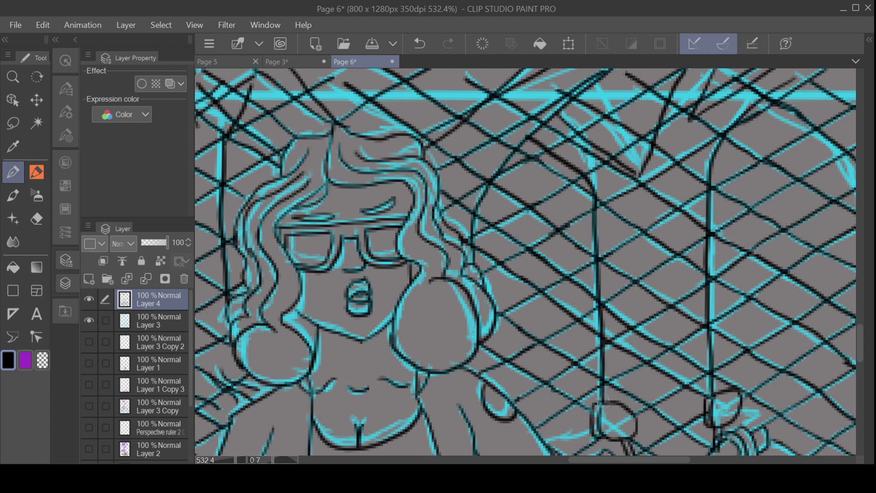
Step: Ink the short jagged roots around the two rounded shapes and the hand beside the woman's shoulder
scroll(745, 206, down, 4)
drag(737, 234, 764, 236)
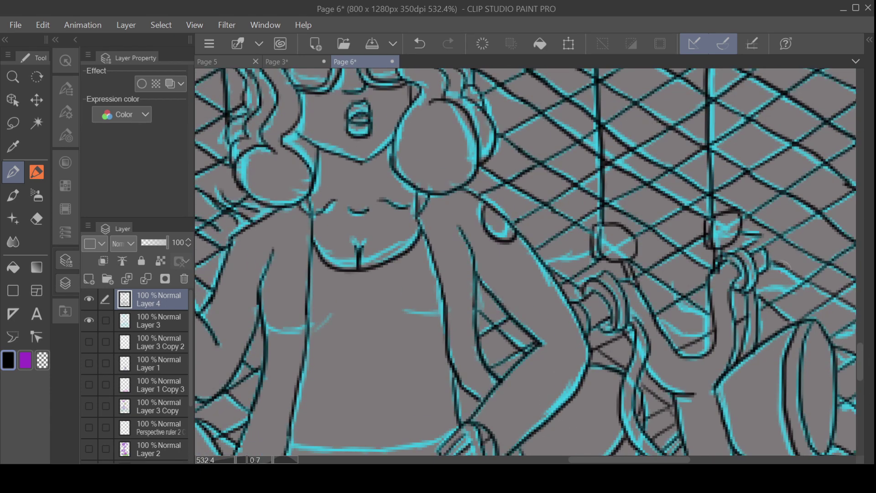
drag(781, 266, 757, 294)
mouse_move(676, 297)
mouse_down()
mouse_move(708, 314)
mouse_move(665, 323)
mouse_up()
drag(598, 250, 559, 261)
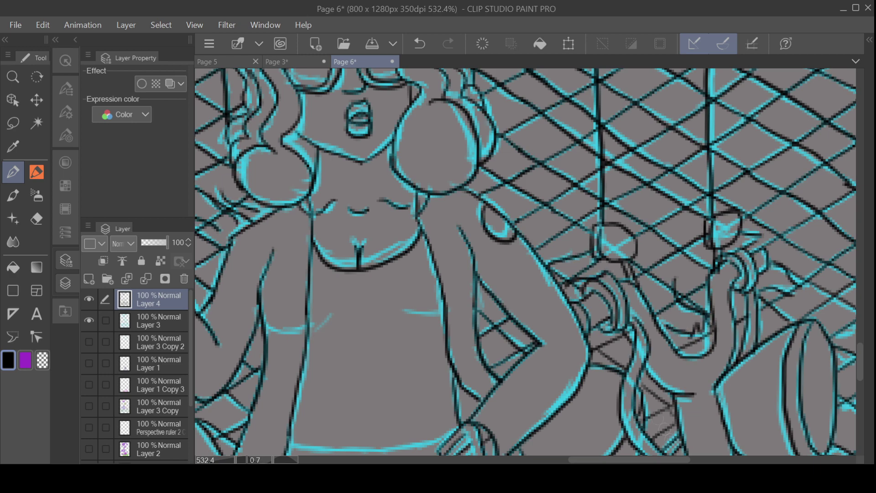
Step: Ink the curving roots right of the oval shape, extending past the fence's right post
scroll(561, 283, right, 5)
mouse_move(594, 341)
mouse_down()
mouse_move(549, 370)
mouse_move(550, 407)
mouse_up()
key(ctrl+z)
drag(590, 382, 641, 451)
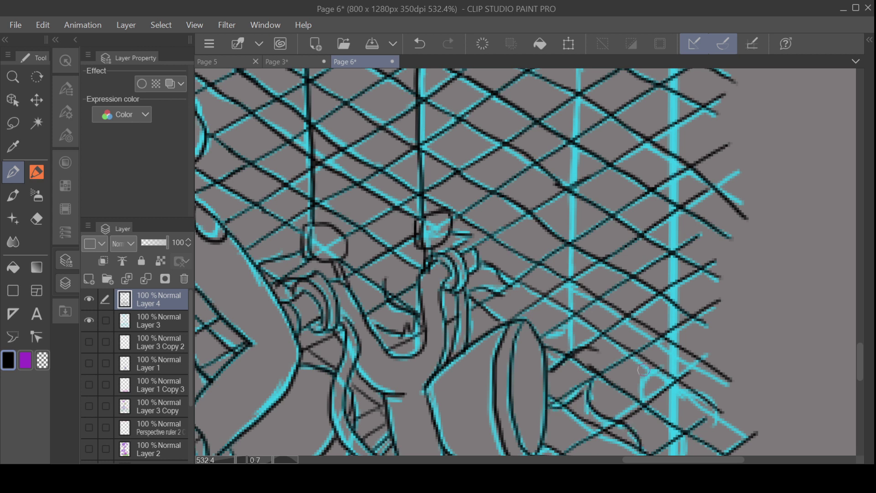
mouse_move(644, 373)
mouse_down()
mouse_move(674, 448)
mouse_move(729, 408)
mouse_up()
drag(667, 345, 753, 384)
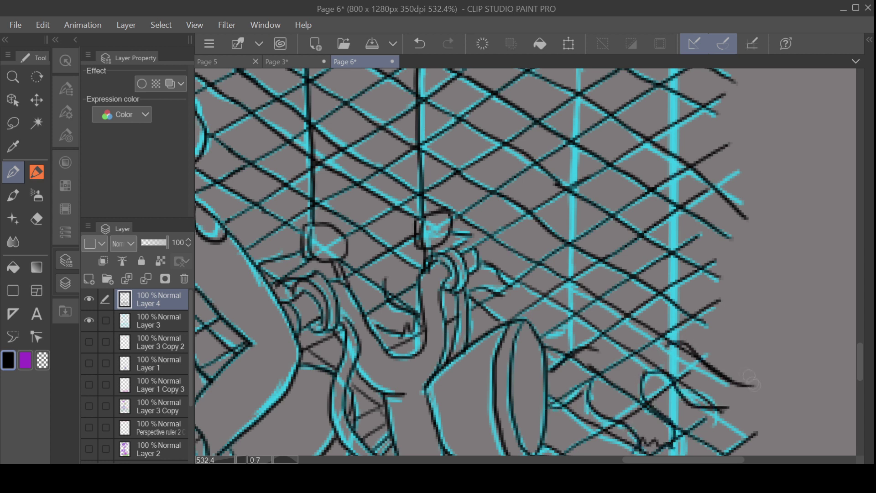
Step: Ink the rightmost trunk line from the roots upward, arching it over into the branch at the fence's upper edge
drag(566, 361, 575, 130)
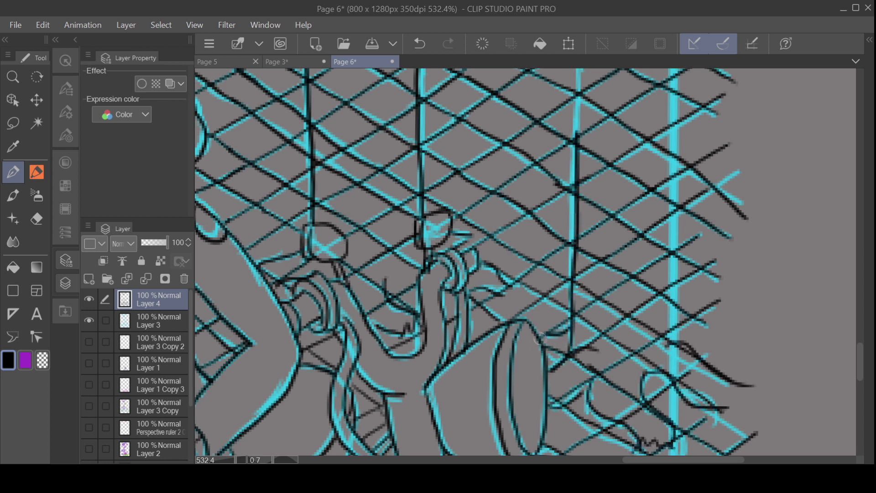
drag(861, 372, 860, 352)
mouse_move(578, 323)
mouse_down()
mouse_move(557, 197)
mouse_move(386, 79)
mouse_up()
Step: Erase the overlapping black lines above the rightmost tree's arch, near the fence's upper edge
key(e)
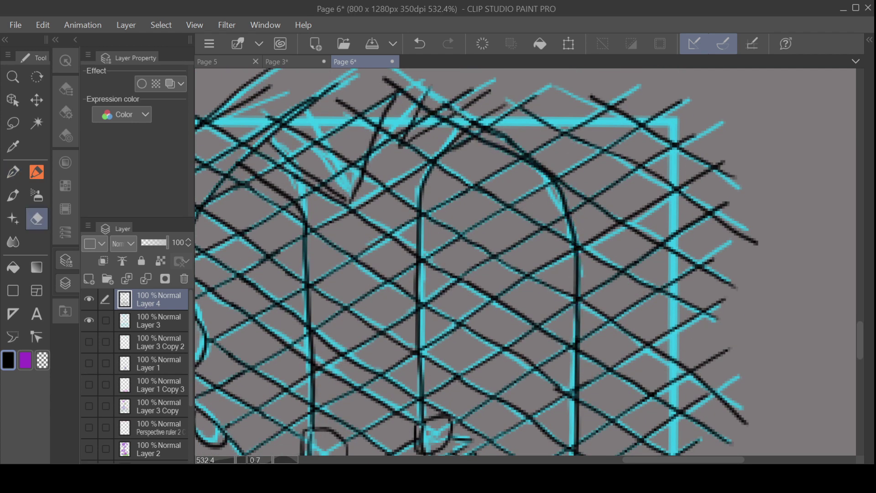
mouse_move(449, 109)
mouse_down()
mouse_move(536, 157)
mouse_move(557, 132)
mouse_move(538, 118)
mouse_move(446, 104)
mouse_move(488, 93)
mouse_up()
click(66, 112)
click(171, 280)
drag(570, 135, 581, 125)
key(p)
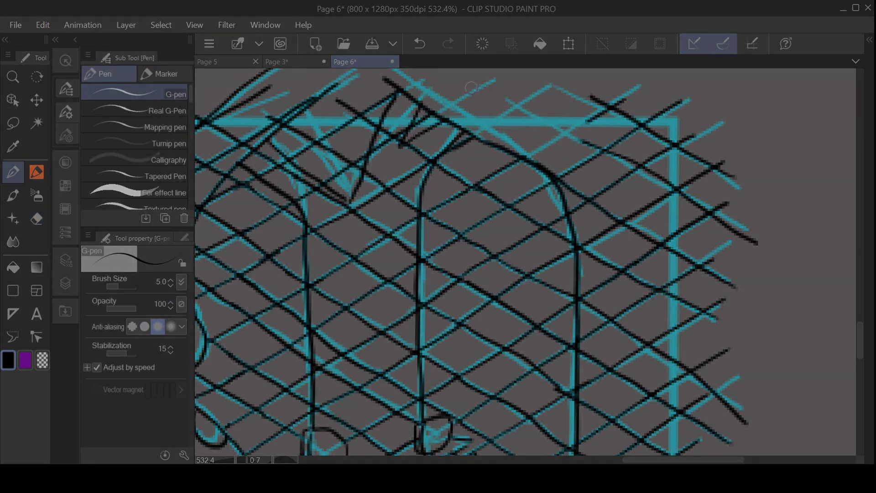
Step: Re-ink the crossing fence wires over and above the rightmost tree's arch, following the cyan sketch
mouse_move(485, 90)
mouse_down()
mouse_move(593, 145)
mouse_move(657, 151)
mouse_move(717, 95)
mouse_up()
drag(498, 171, 632, 97)
drag(473, 135, 513, 112)
drag(571, 81, 507, 114)
drag(531, 159, 412, 83)
drag(436, 112, 511, 69)
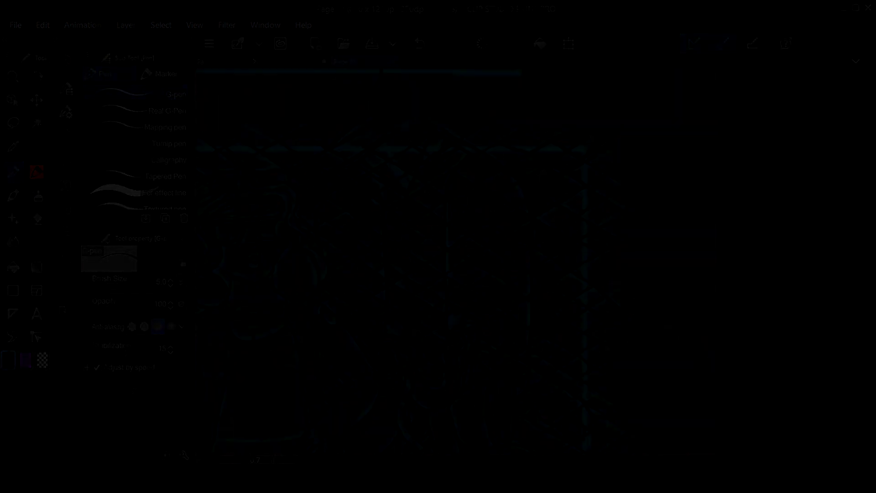